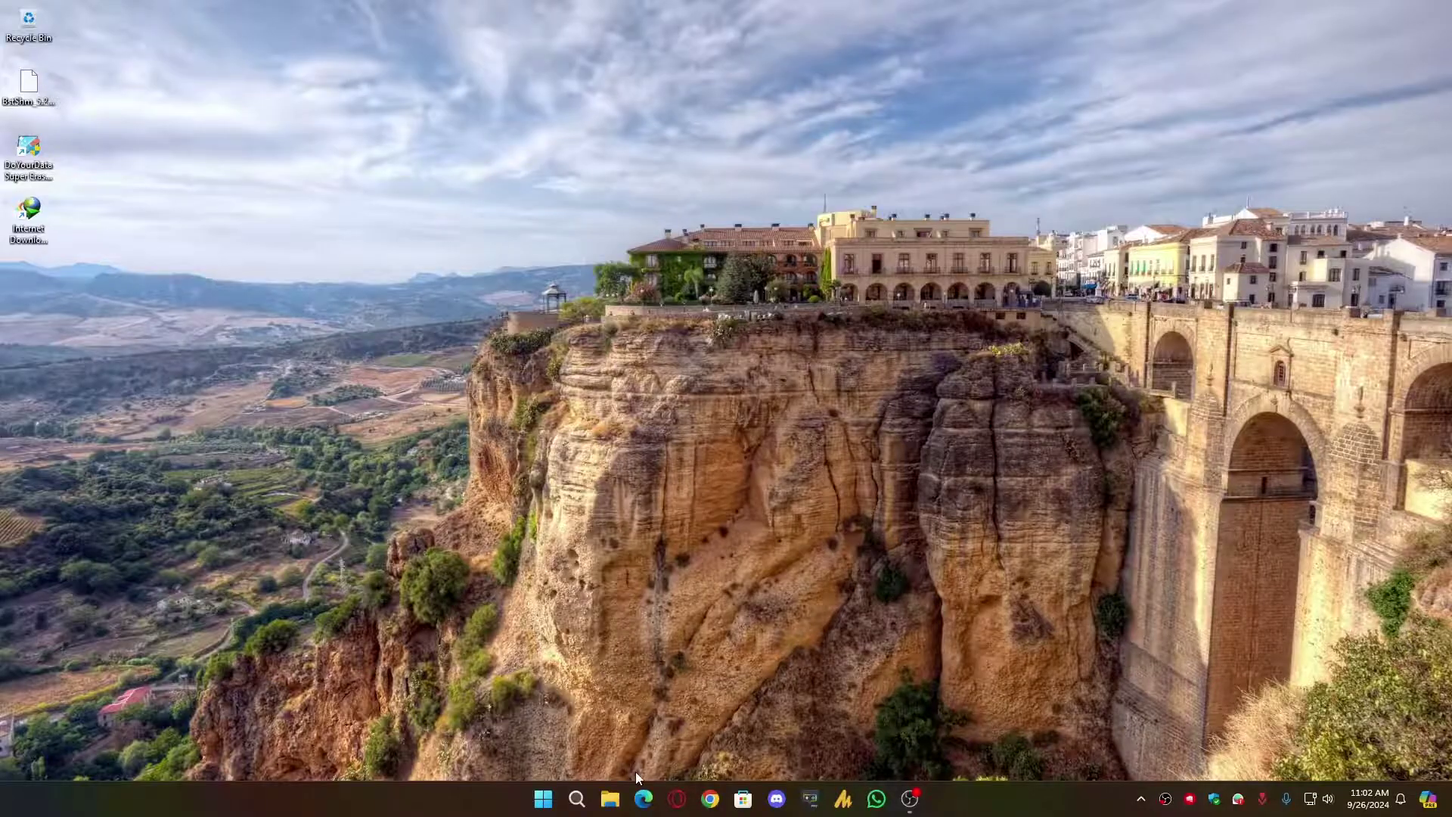
# - In Chrome, search 'iobit uninstaller' and open the IObit Uninstaller 13 download page
pyautogui.click(710, 800)
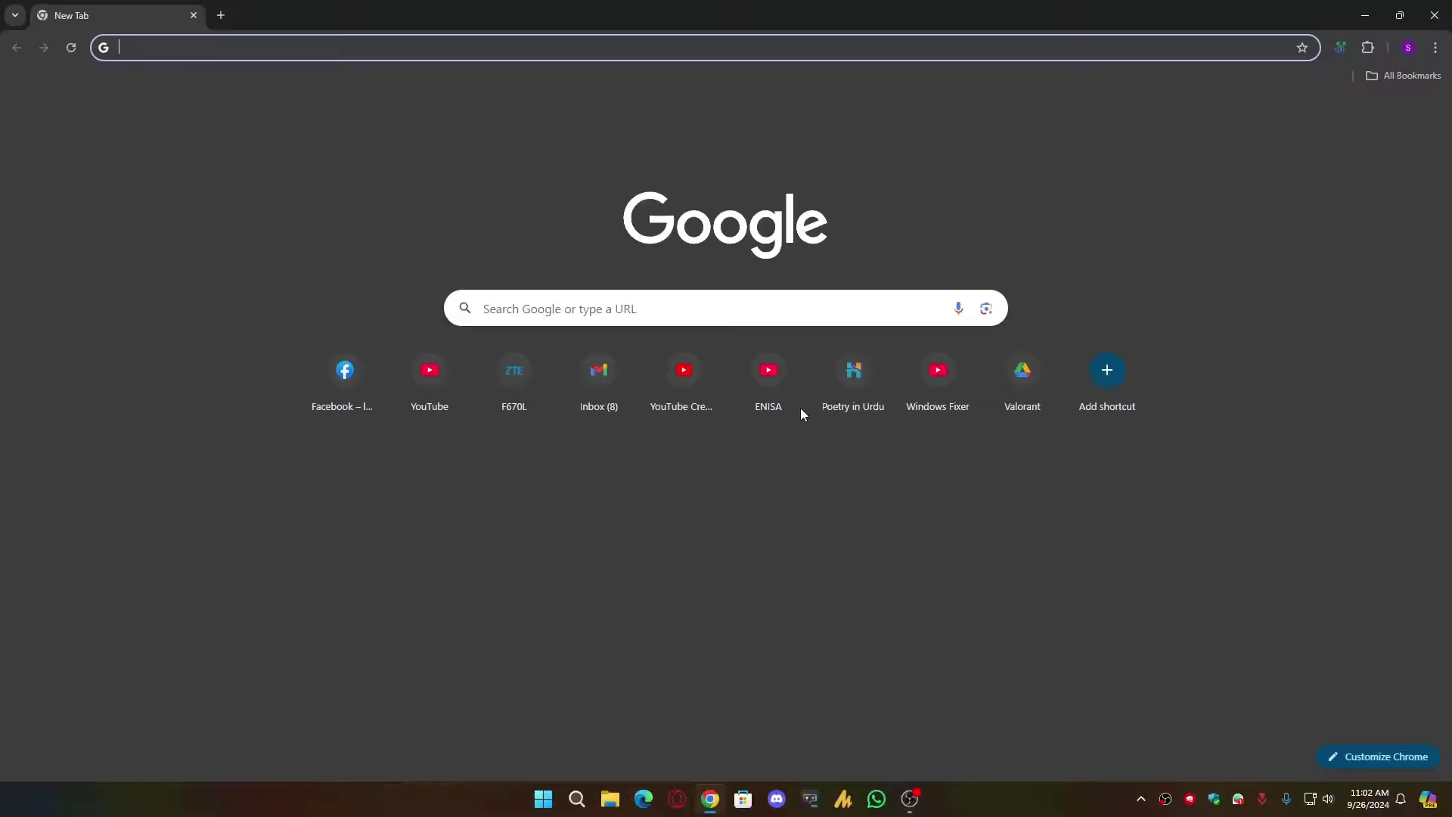
pyautogui.write('iobit uninstaller')
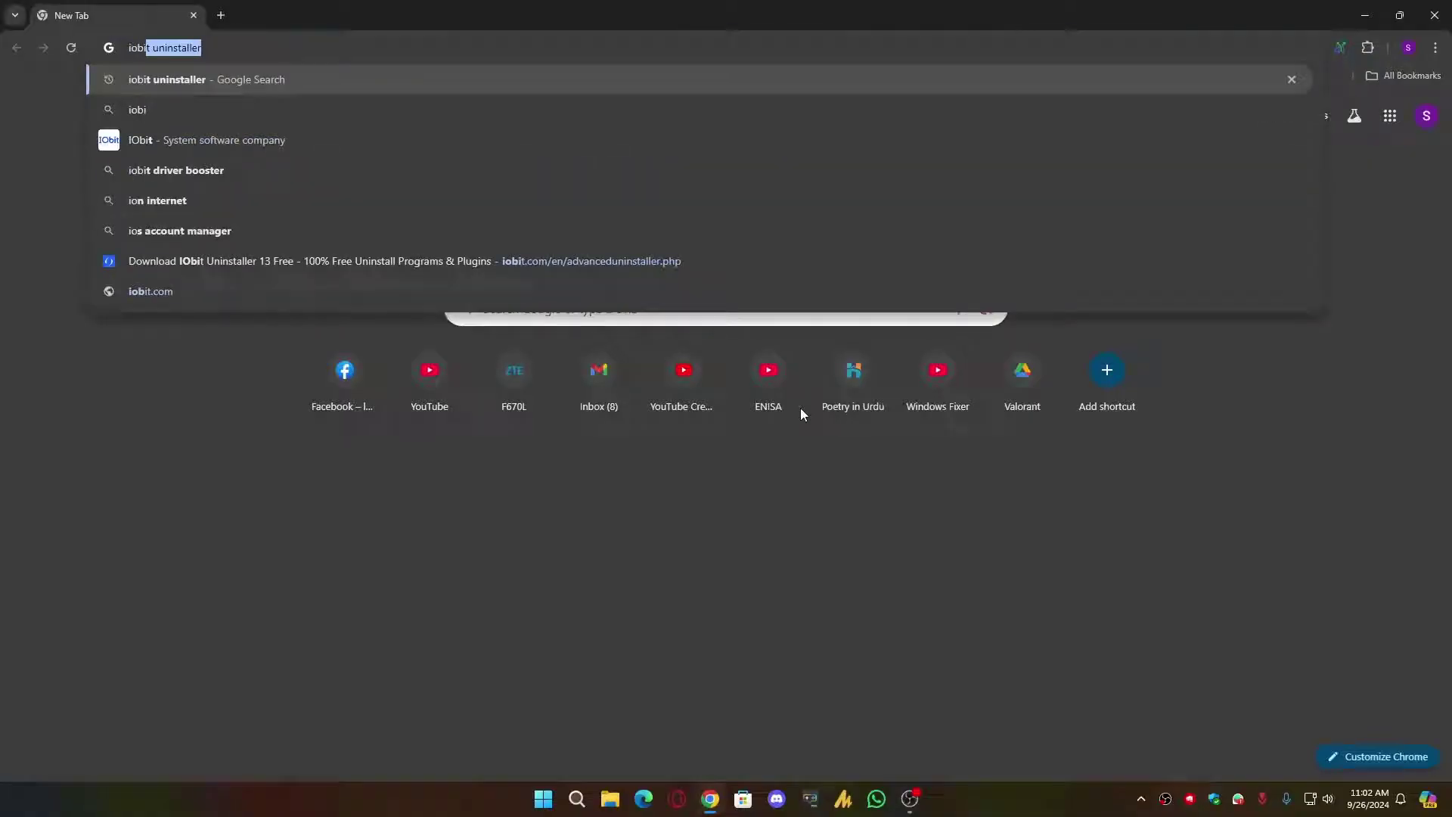
pyautogui.press('Return')
pyautogui.click(325, 224)
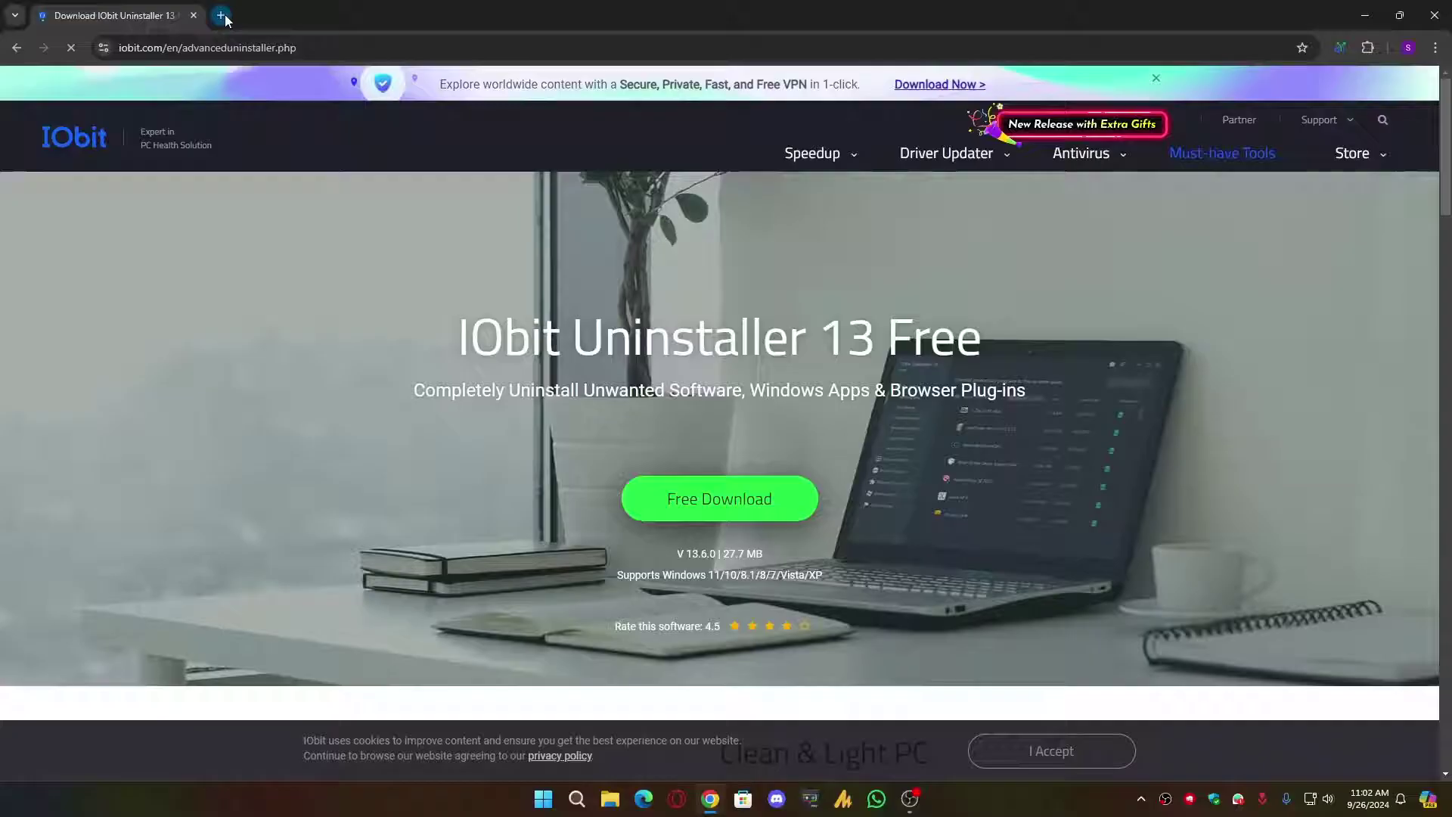
# - In a new tab, search 'super erase your data' and open the DoYourData Super Eraser product page
pyautogui.click(221, 16)
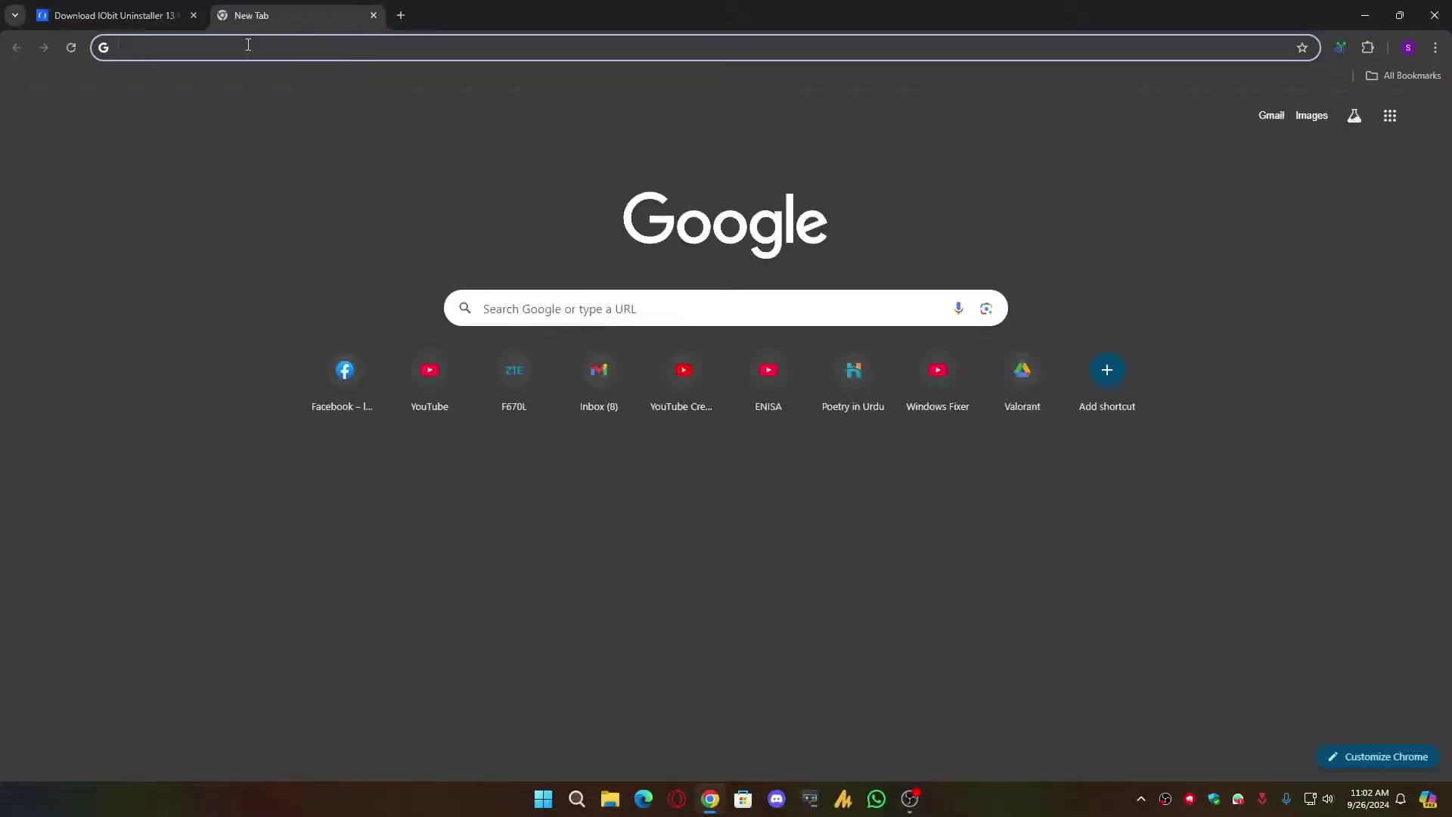
pyautogui.write('super')
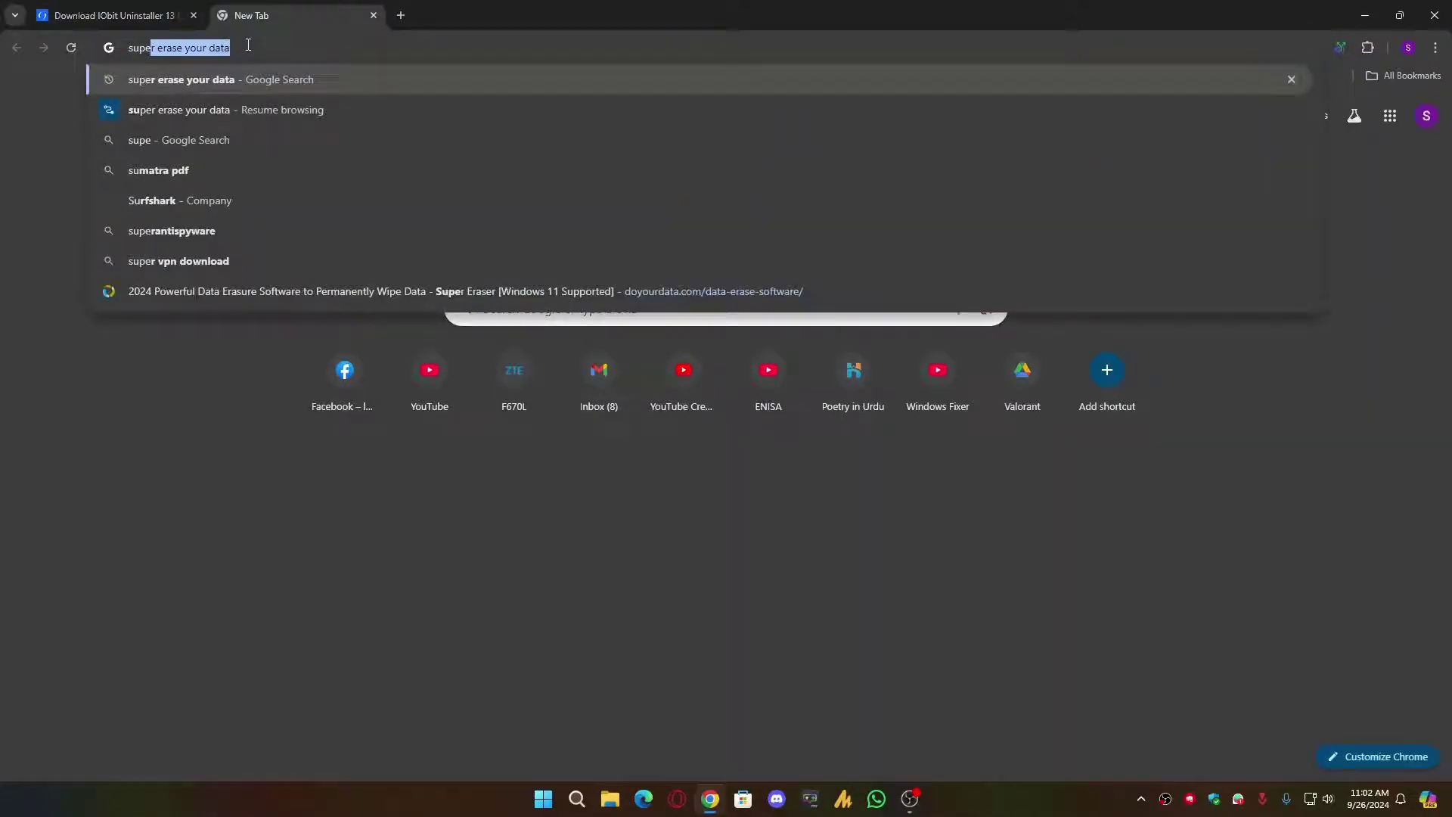
pyautogui.press('Return')
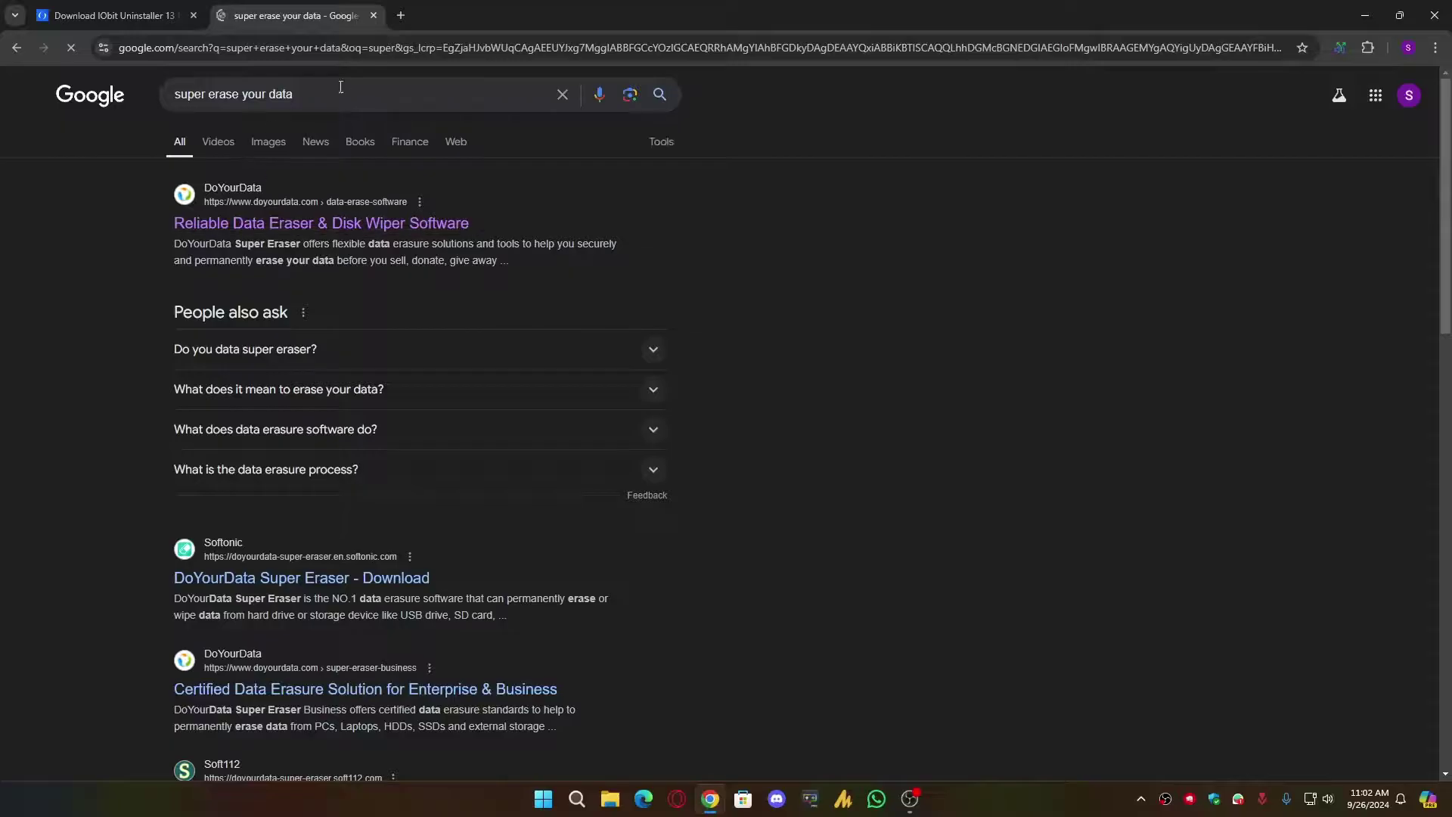
pyautogui.click(422, 232)
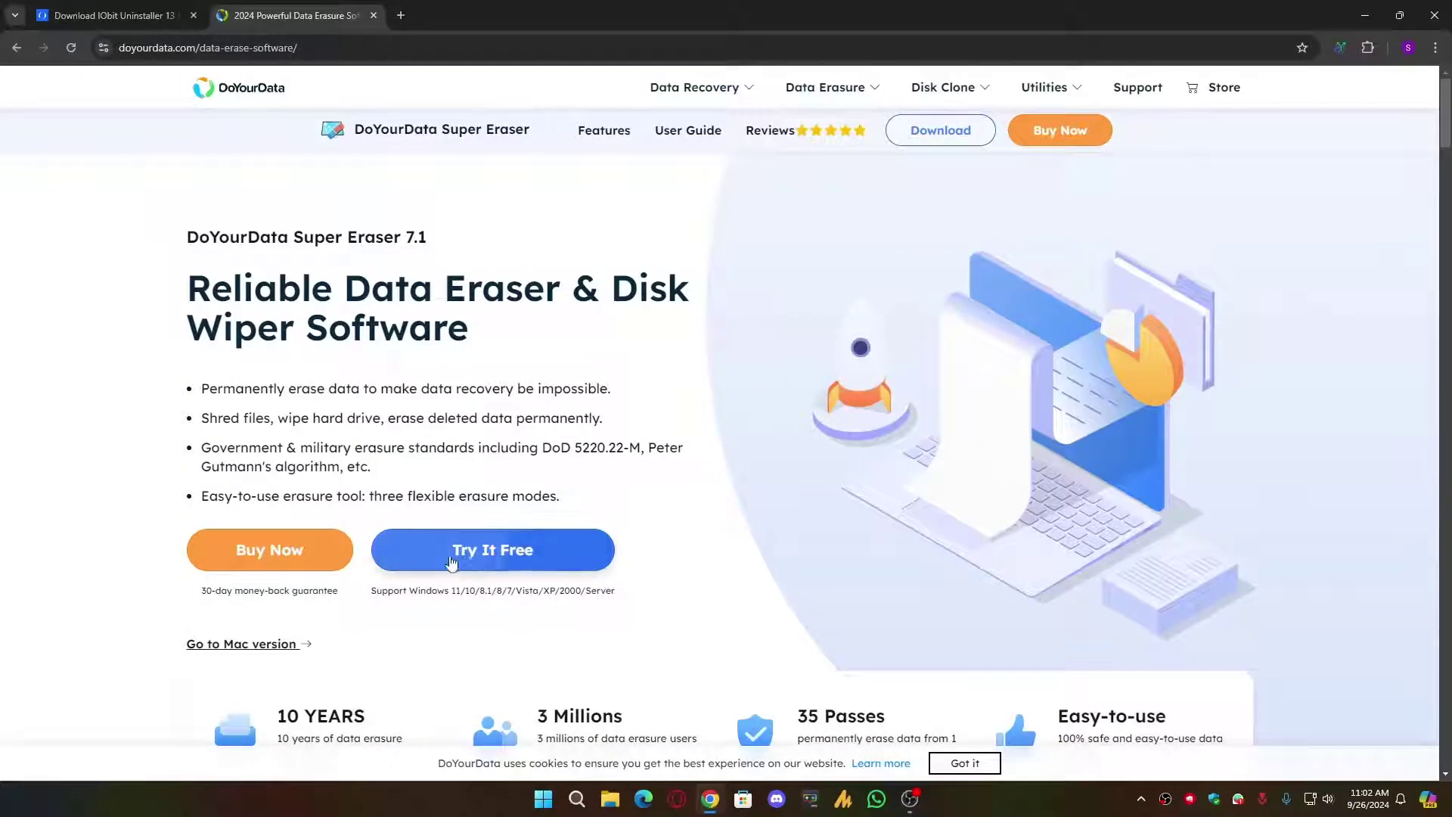
# - Open the list of installed programs and mark Internet Download Manager for removal
pyautogui.click(106, 15)
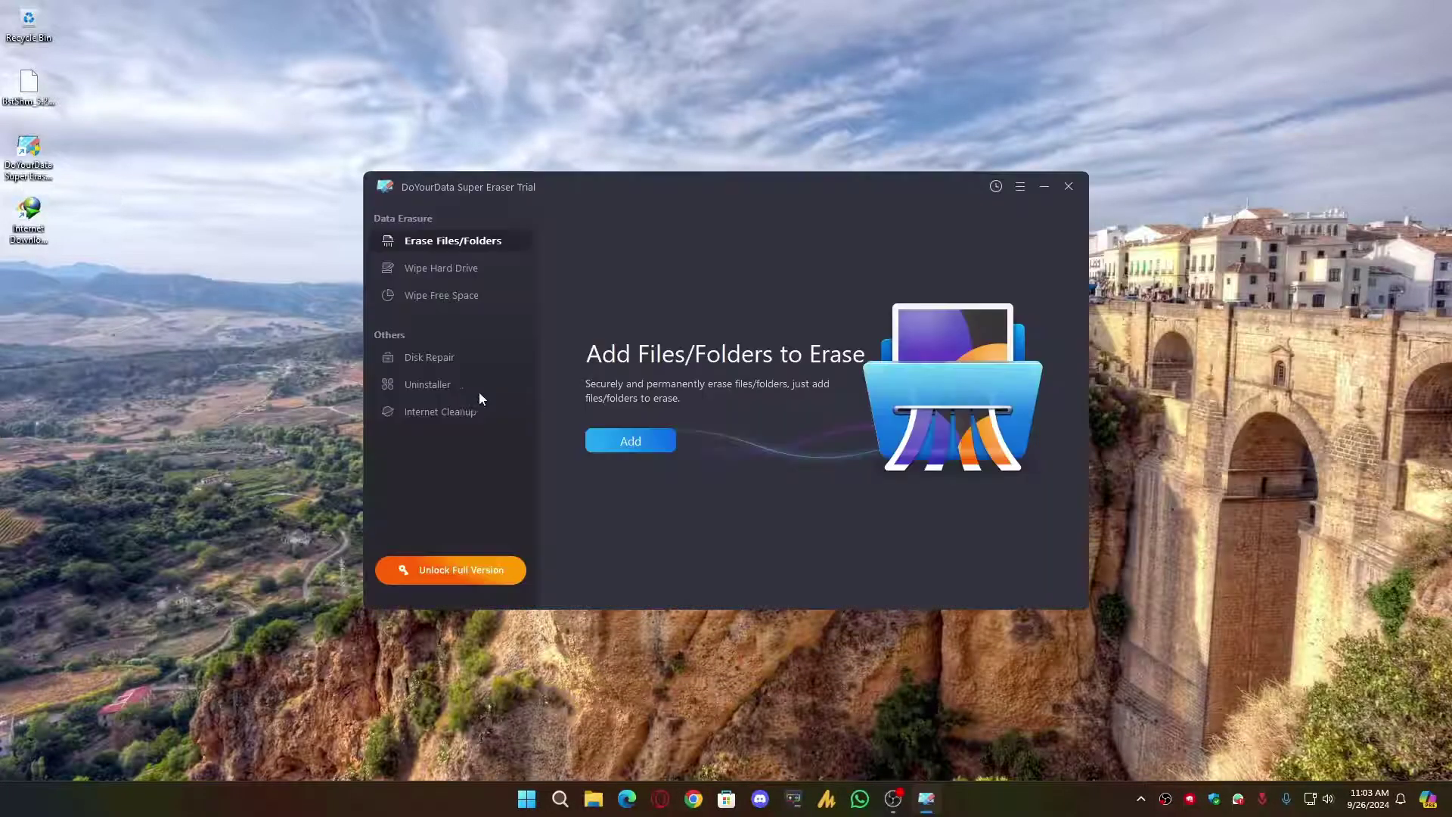
pyautogui.click(438, 386)
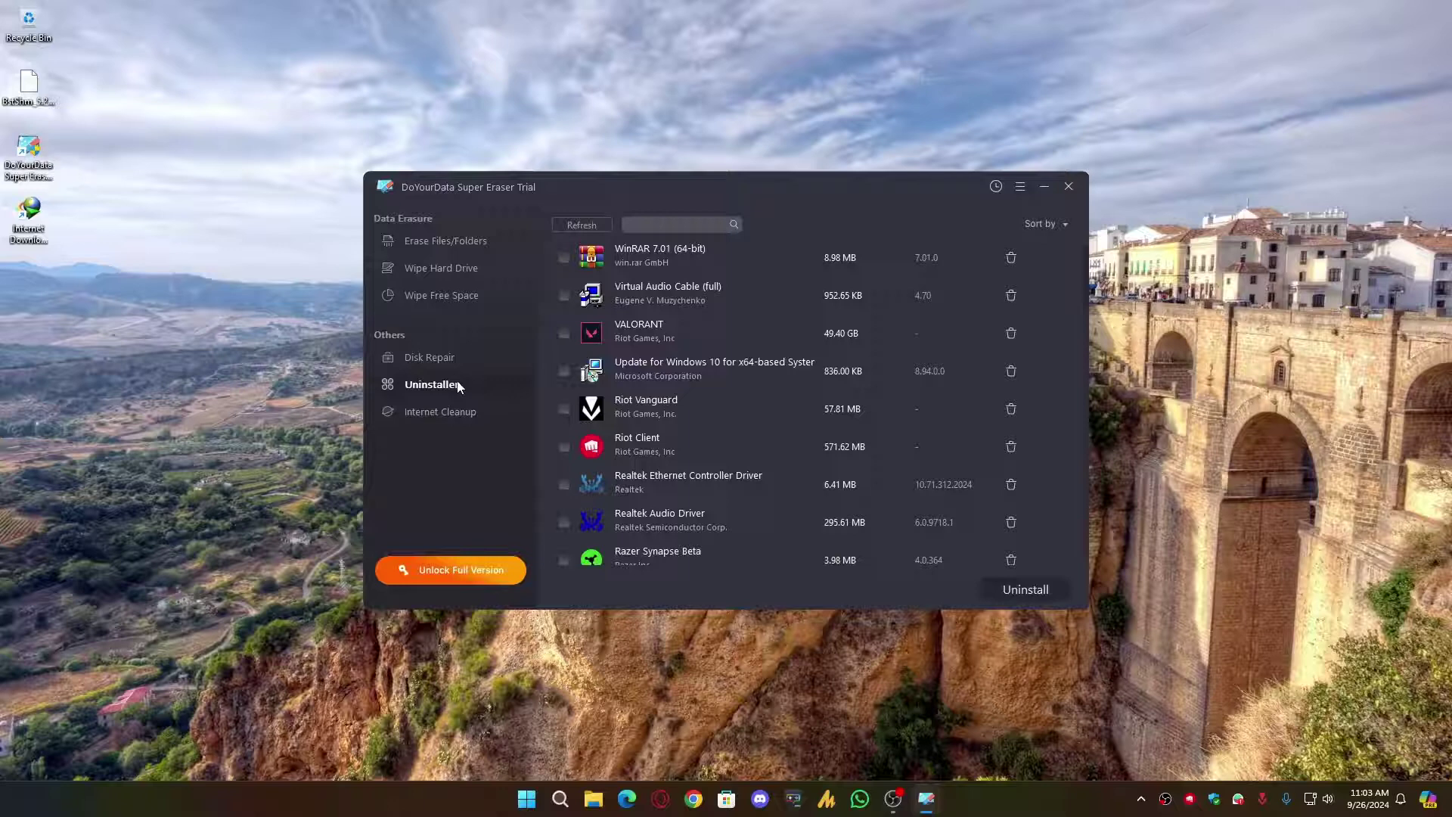
pyautogui.scroll(-10, 620, 412)
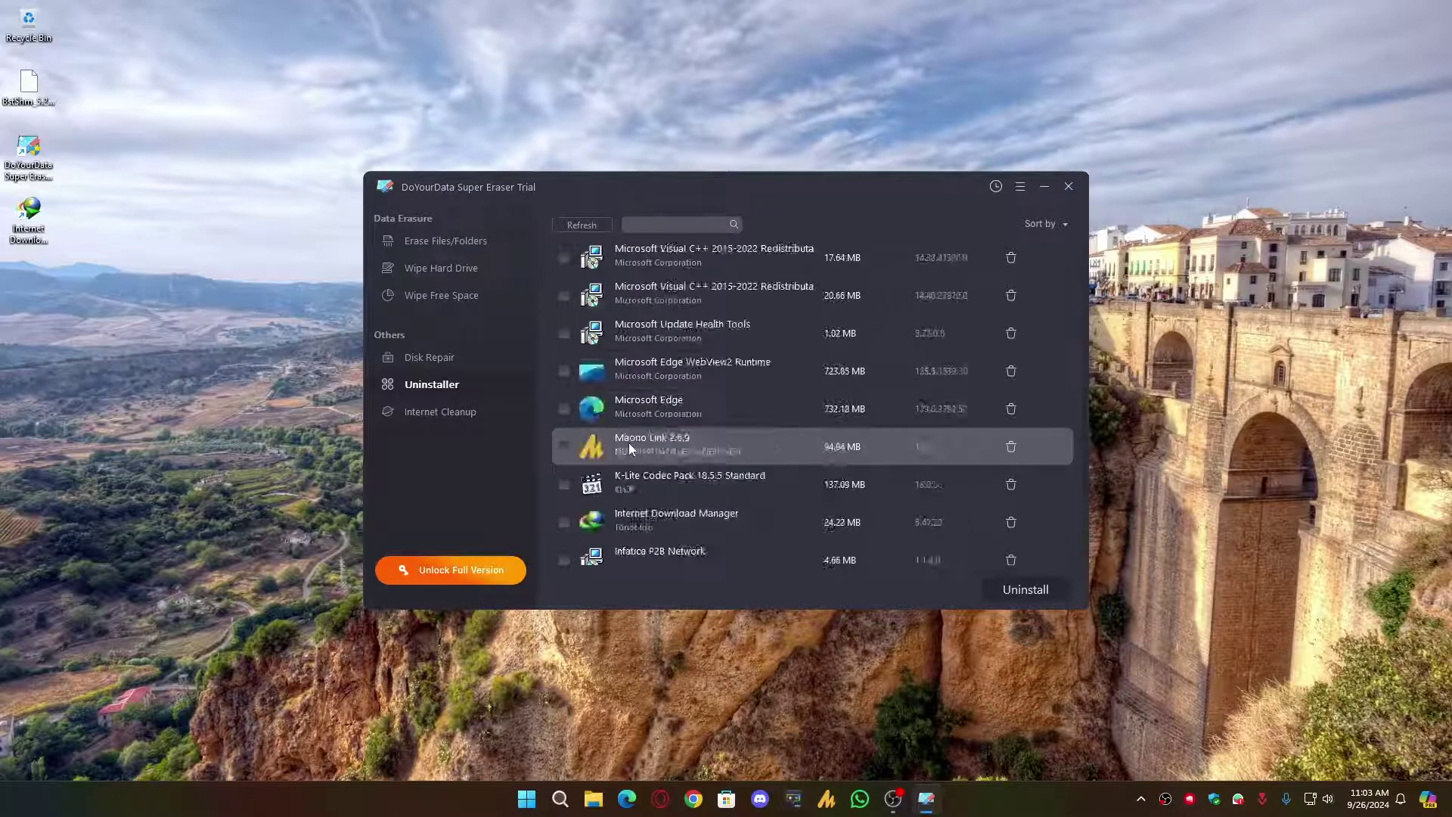
pyautogui.scroll(-3, 632, 449)
pyautogui.click(564, 295)
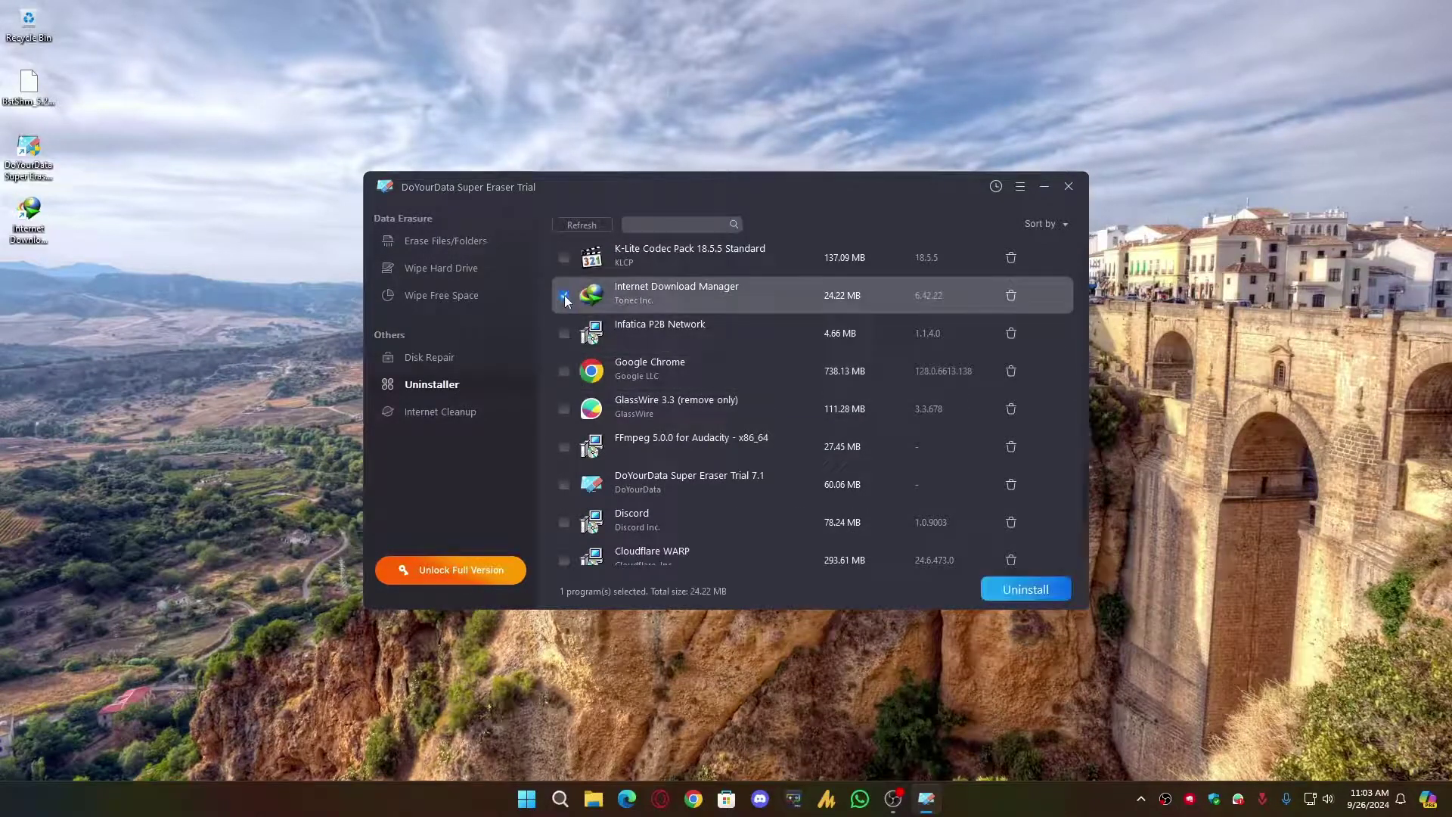
# - Uninstall Internet Download Manager with the Full option, removing downloads and settings
pyautogui.click(1025, 589)
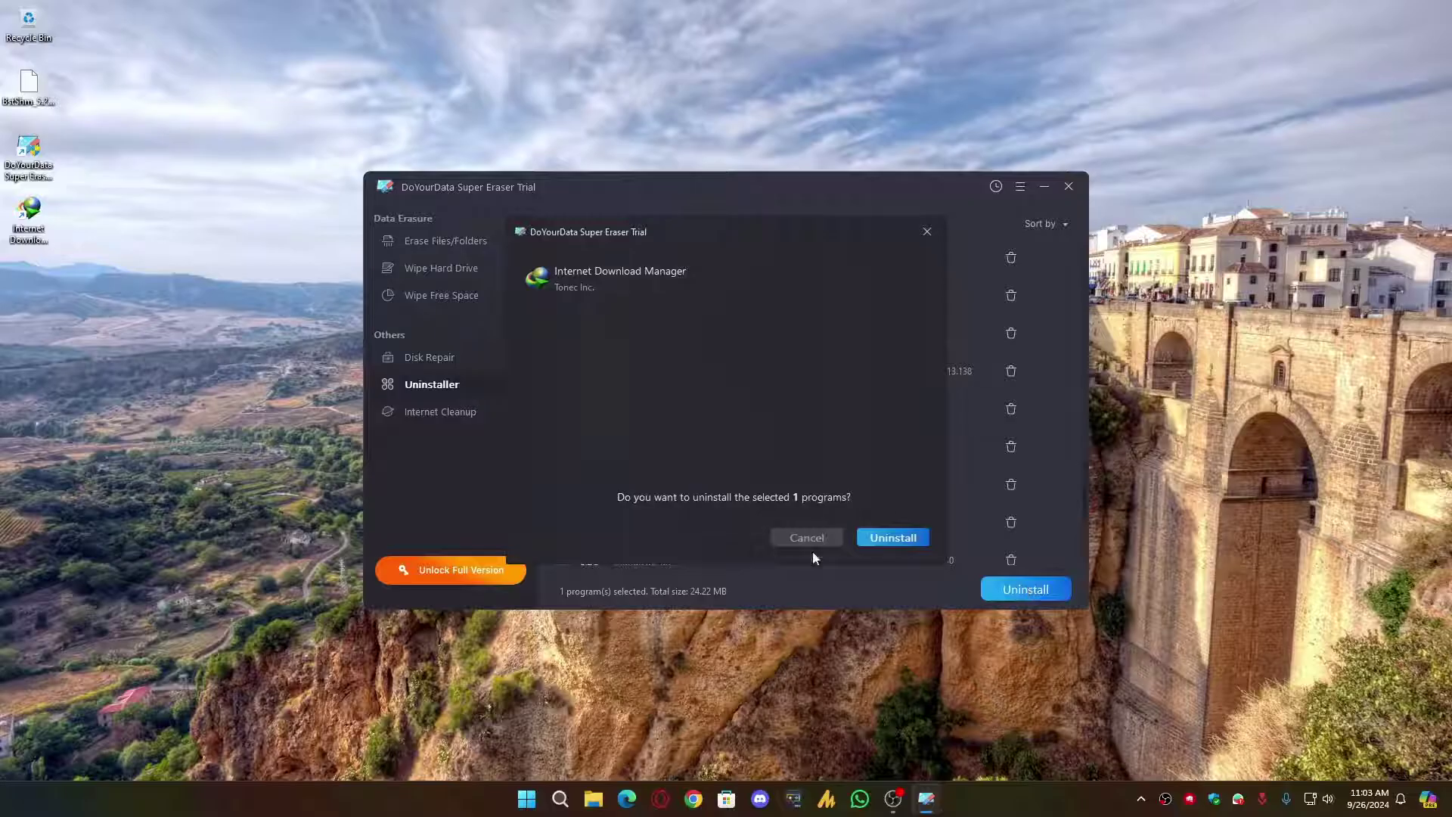
pyautogui.click(893, 537)
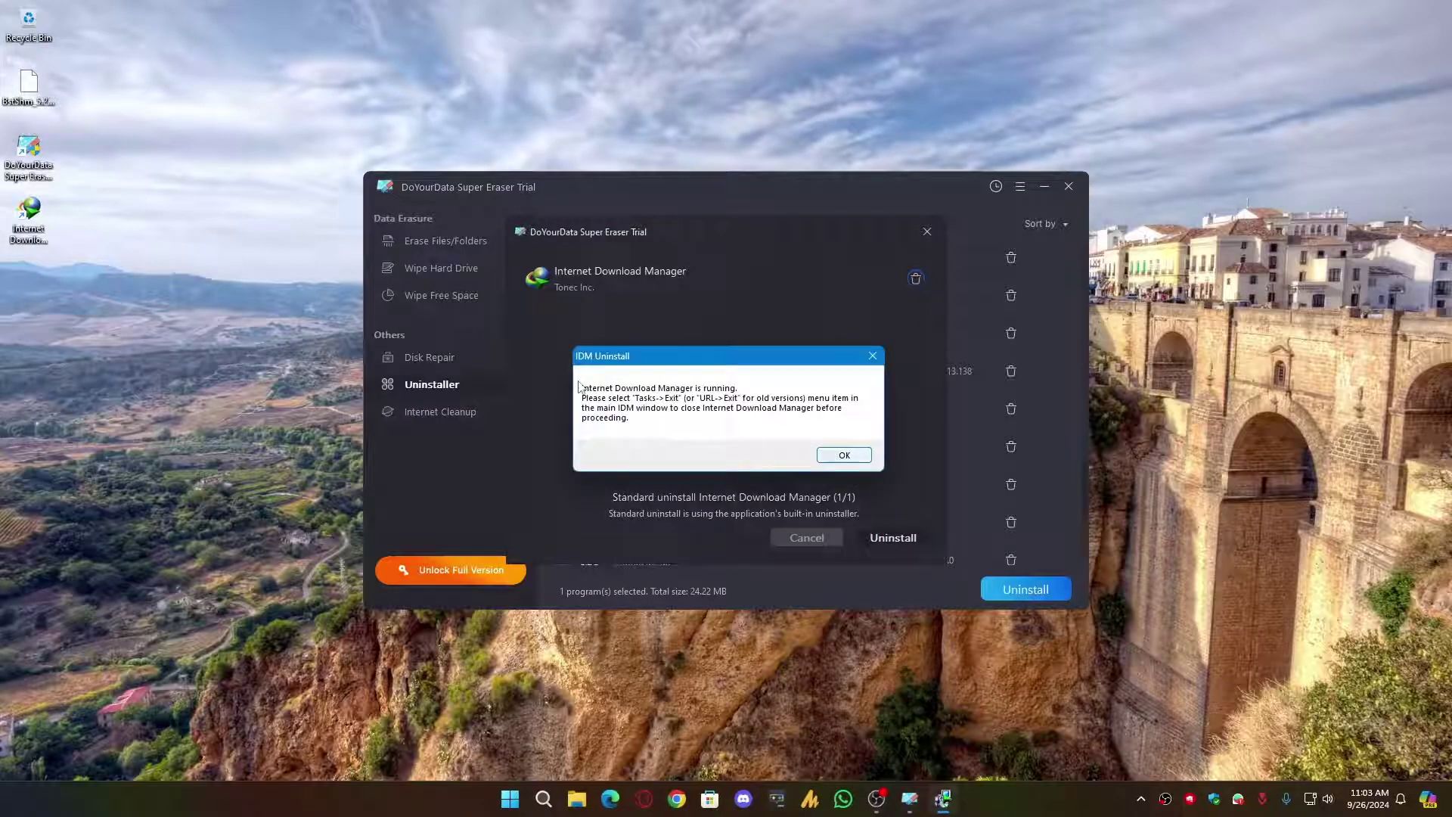
pyautogui.click(844, 456)
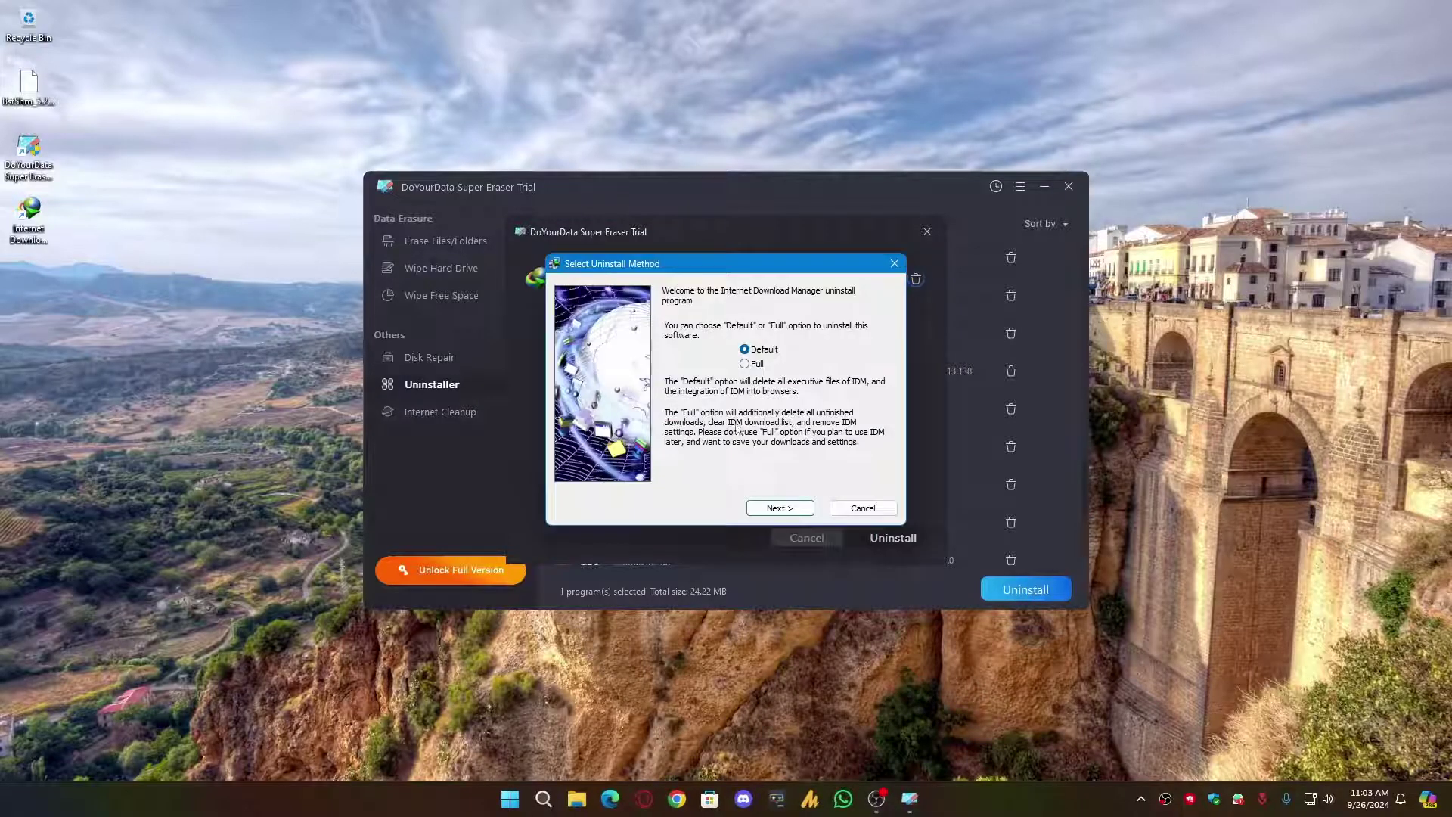
pyautogui.click(745, 364)
pyautogui.click(780, 507)
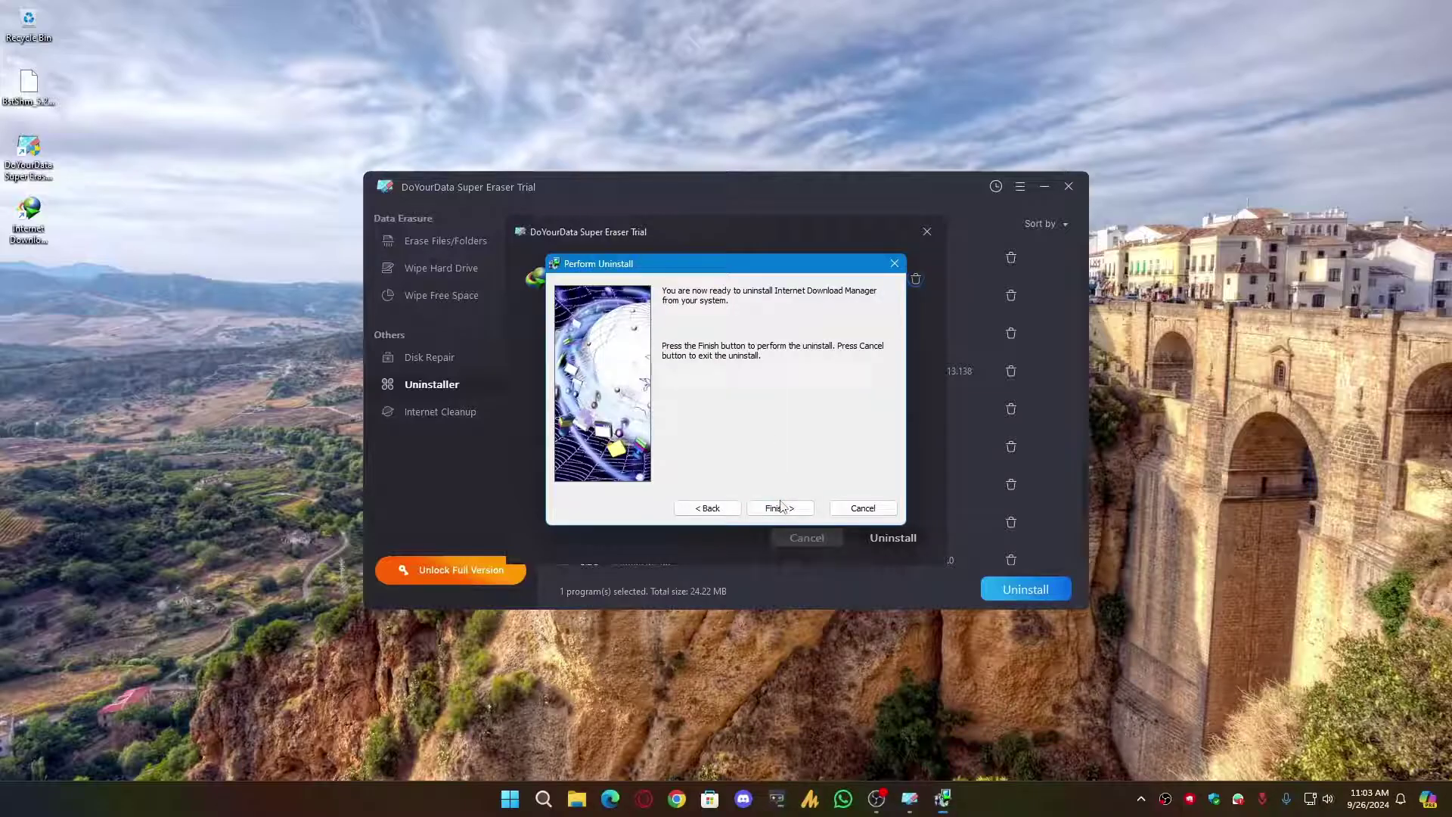
pyautogui.click(780, 508)
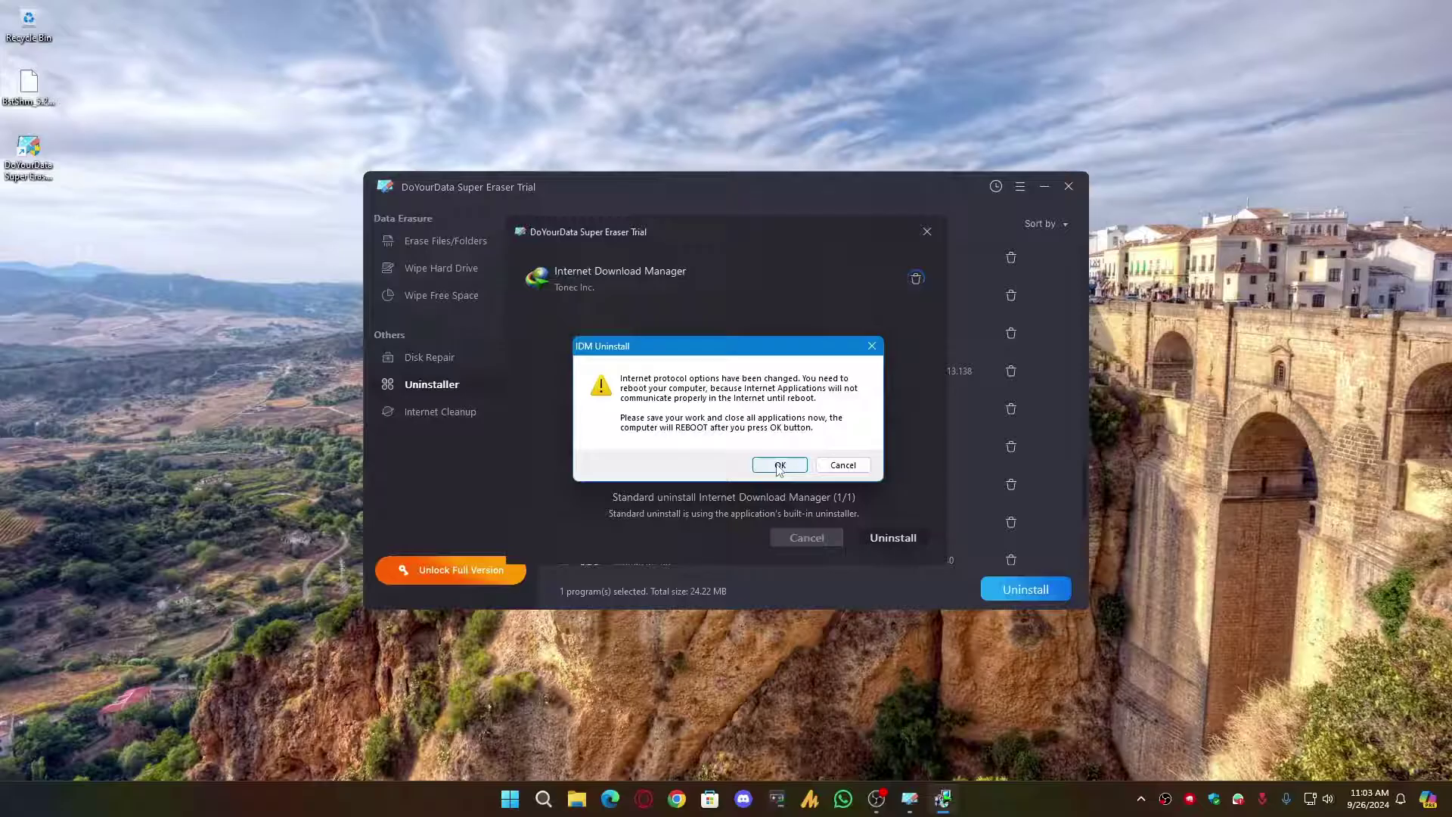
# - Skip the restart, then Deep Clean and delete IDM's leftover files, freeing 24.22 MB
pyautogui.click(841, 466)
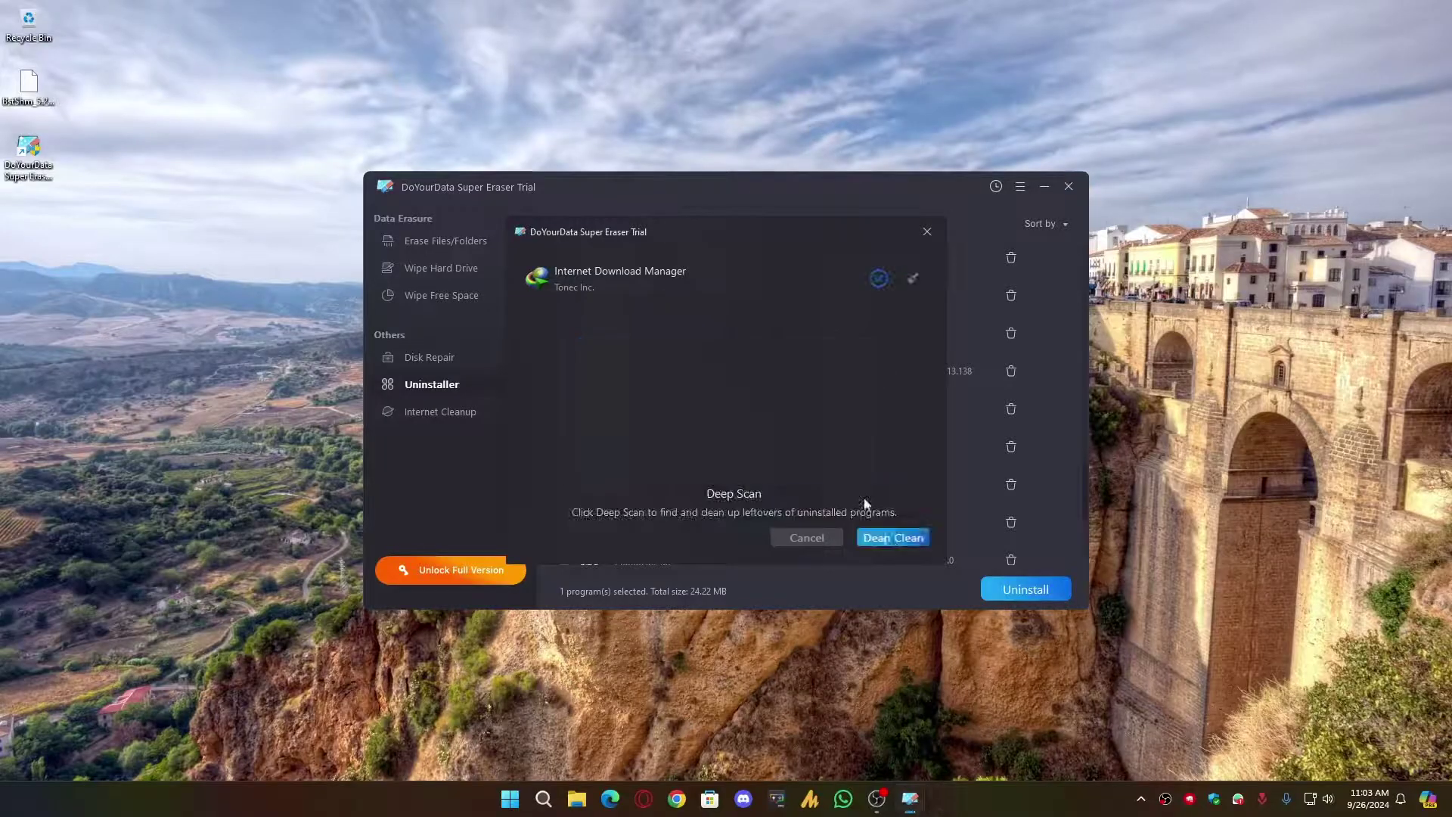
pyautogui.click(892, 539)
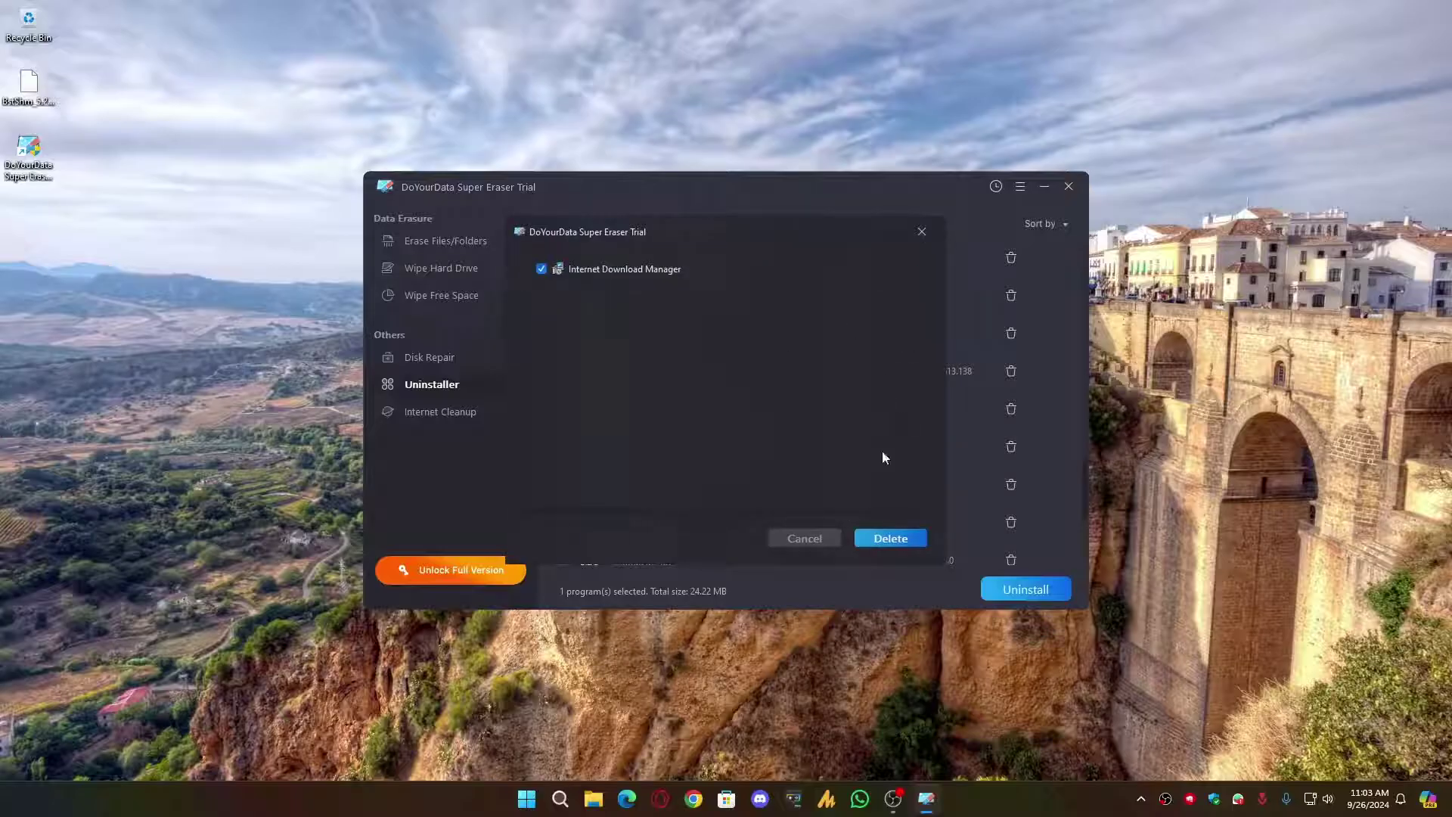
pyautogui.click(887, 540)
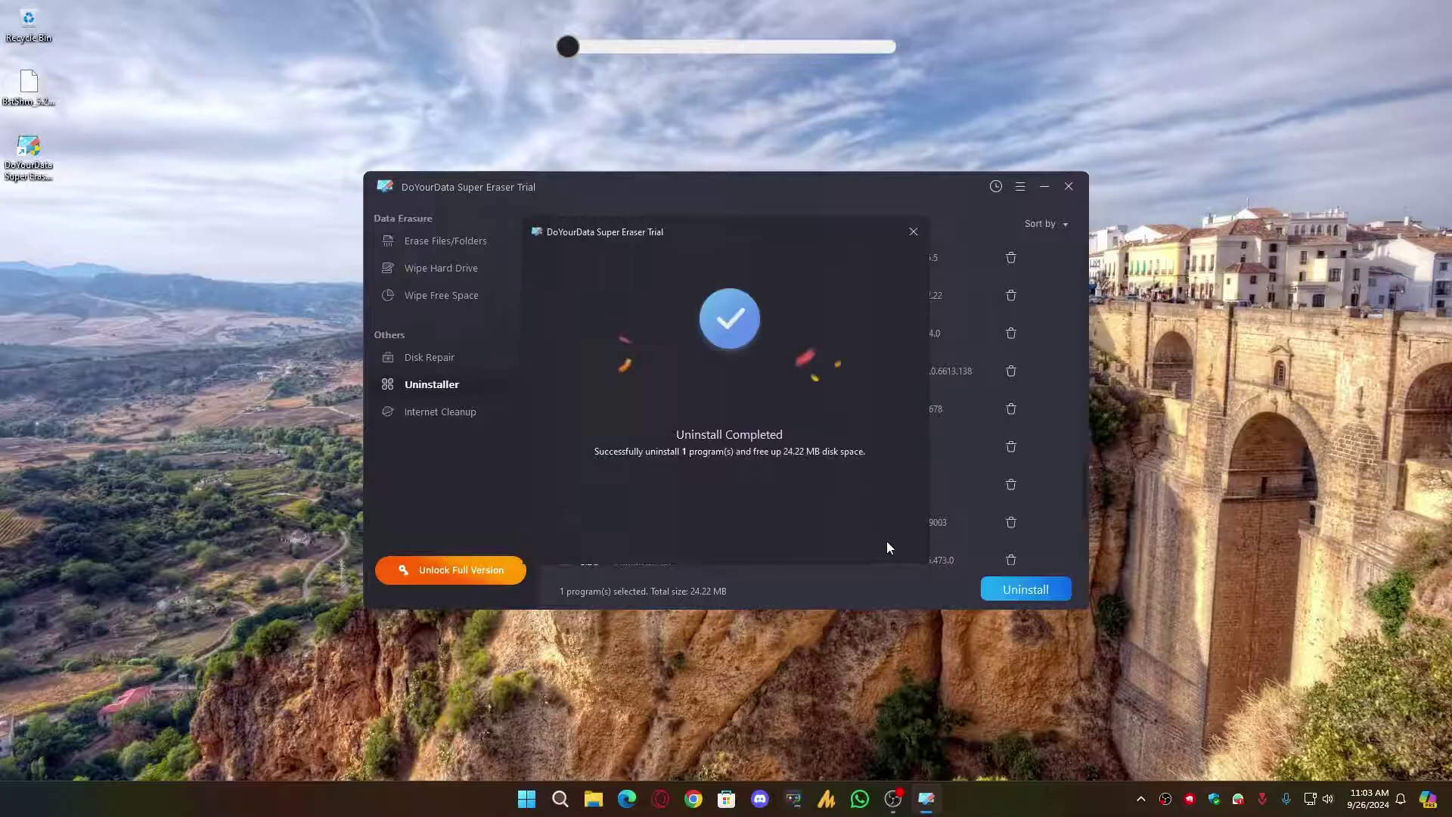
# - Close the uninstall summary and search the web for 'internet download manager'
pyautogui.click(913, 231)
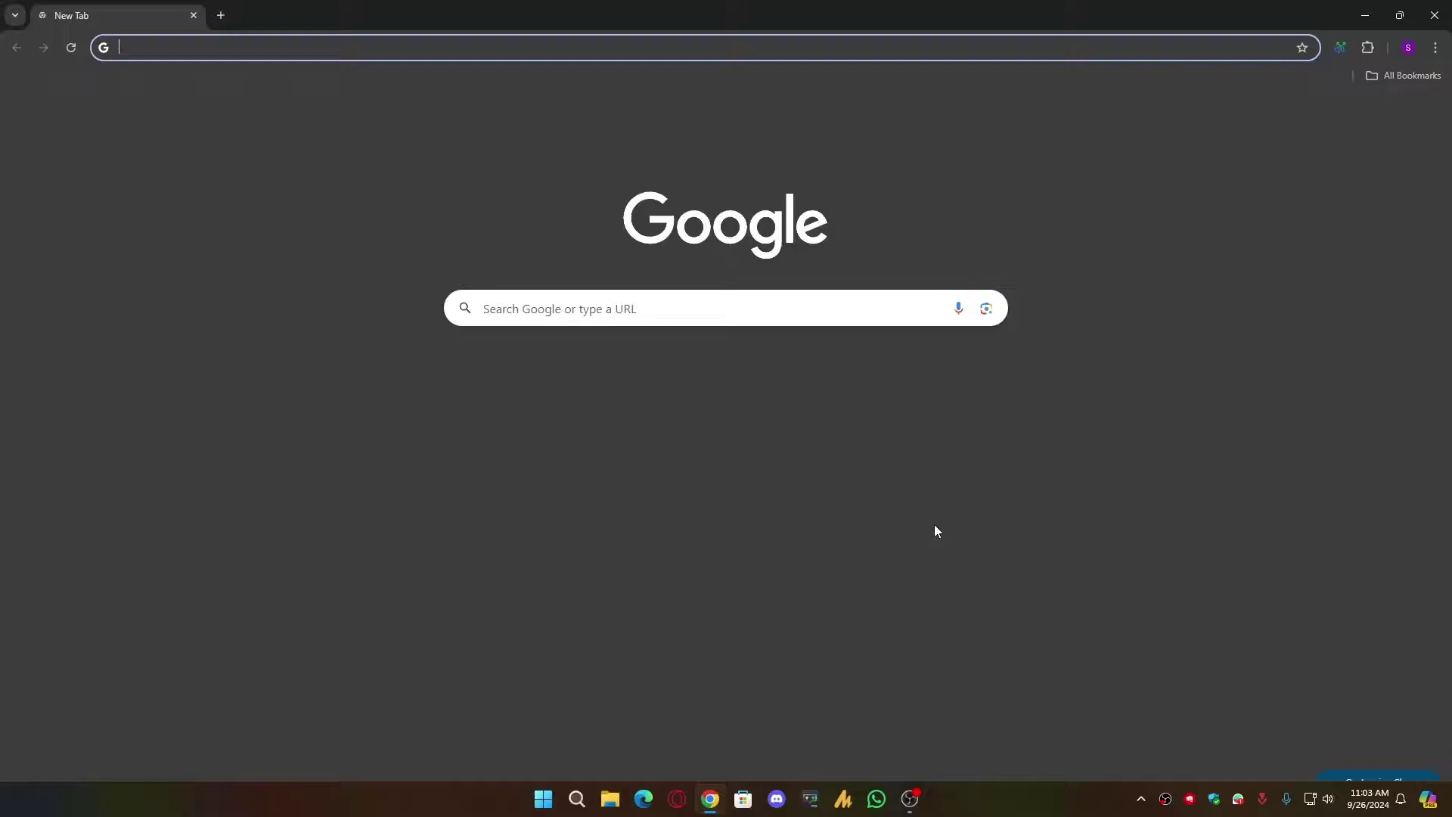
pyautogui.write('internet downloa')
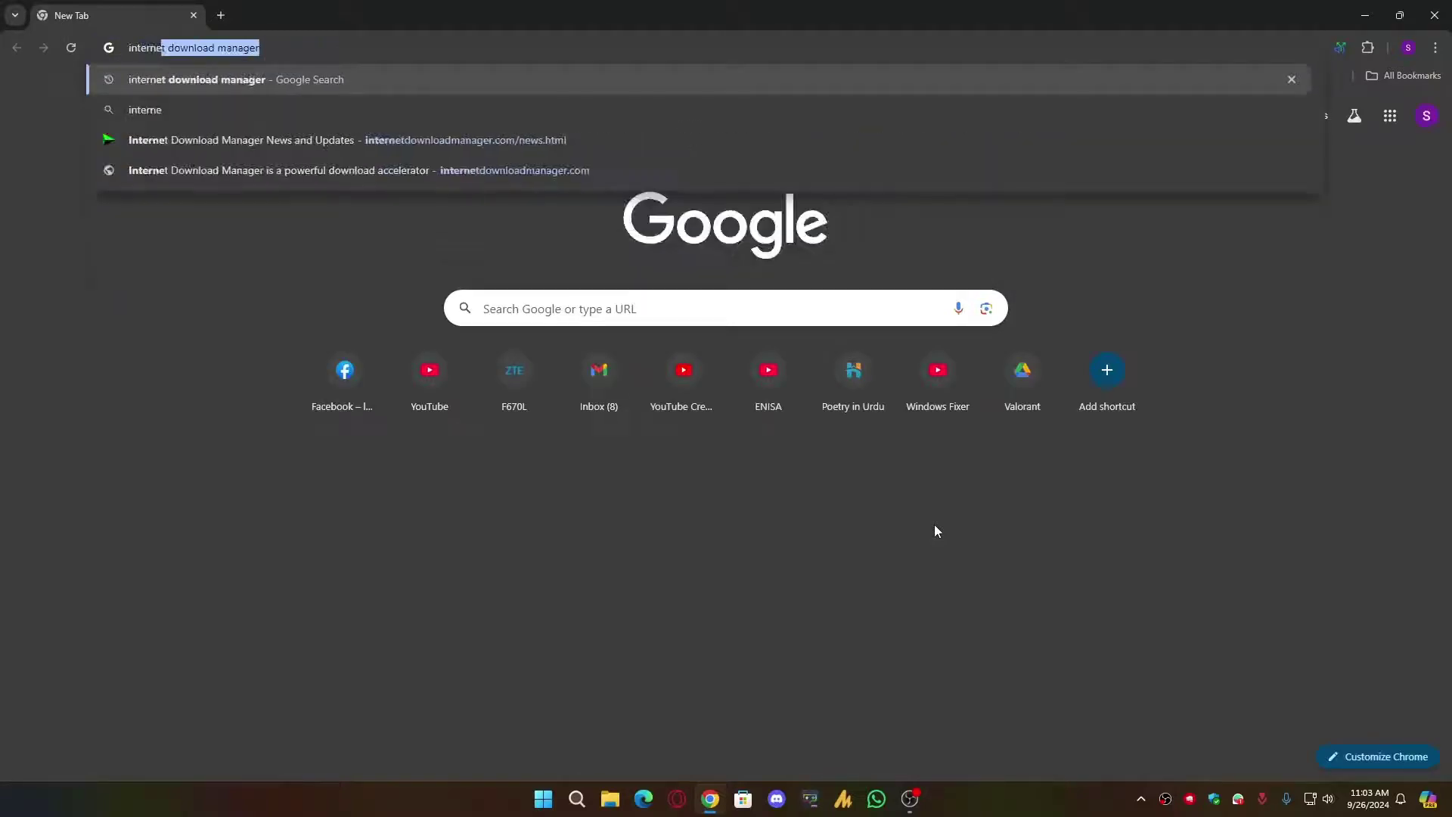
pyautogui.write('d manager')
pyautogui.press('Return')
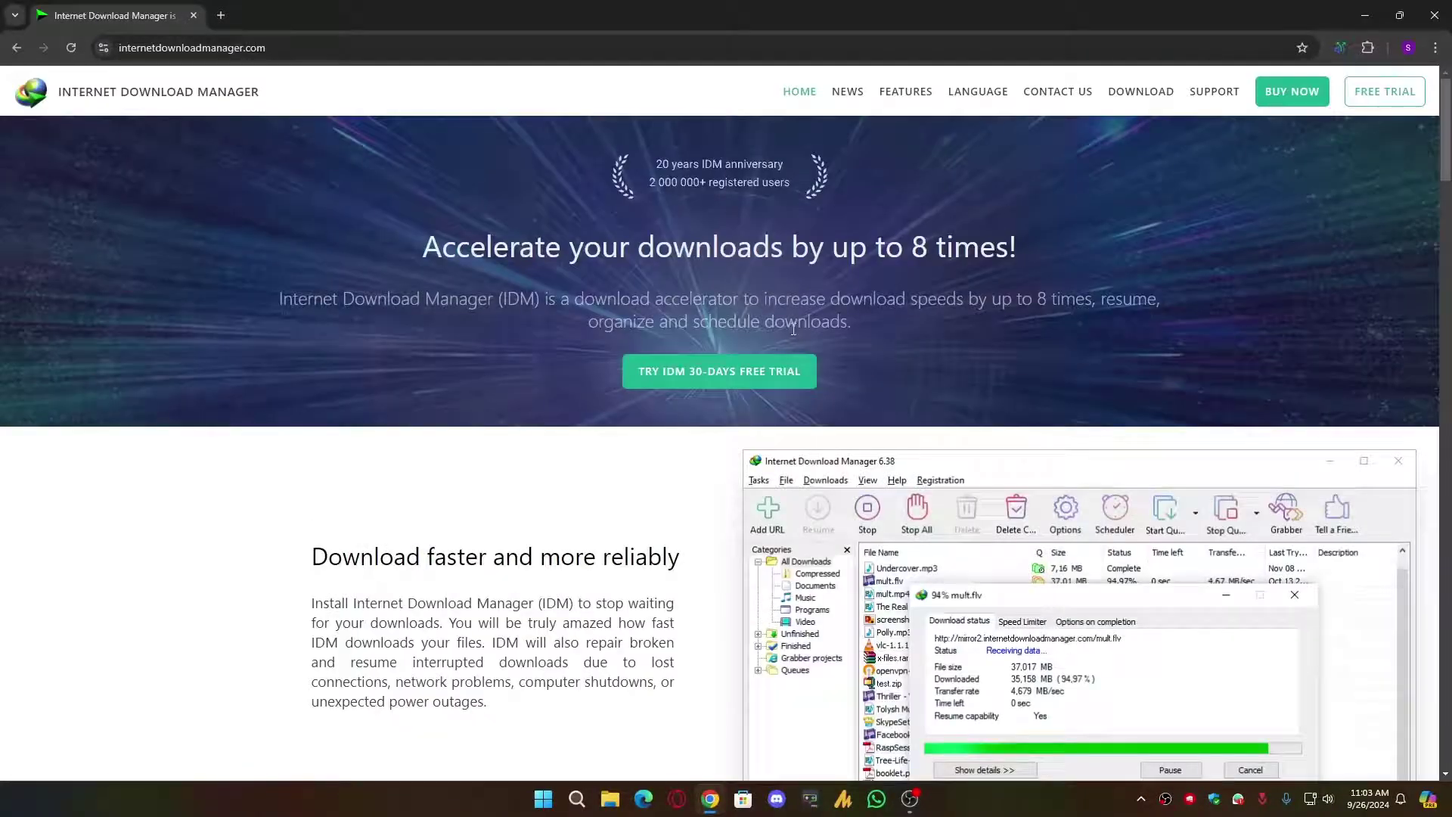
# - On internetdownloadmanager.com, follow LEARN MORE to the version 6.42 Build 22 news page
pyautogui.scroll(-20, 762, 409)
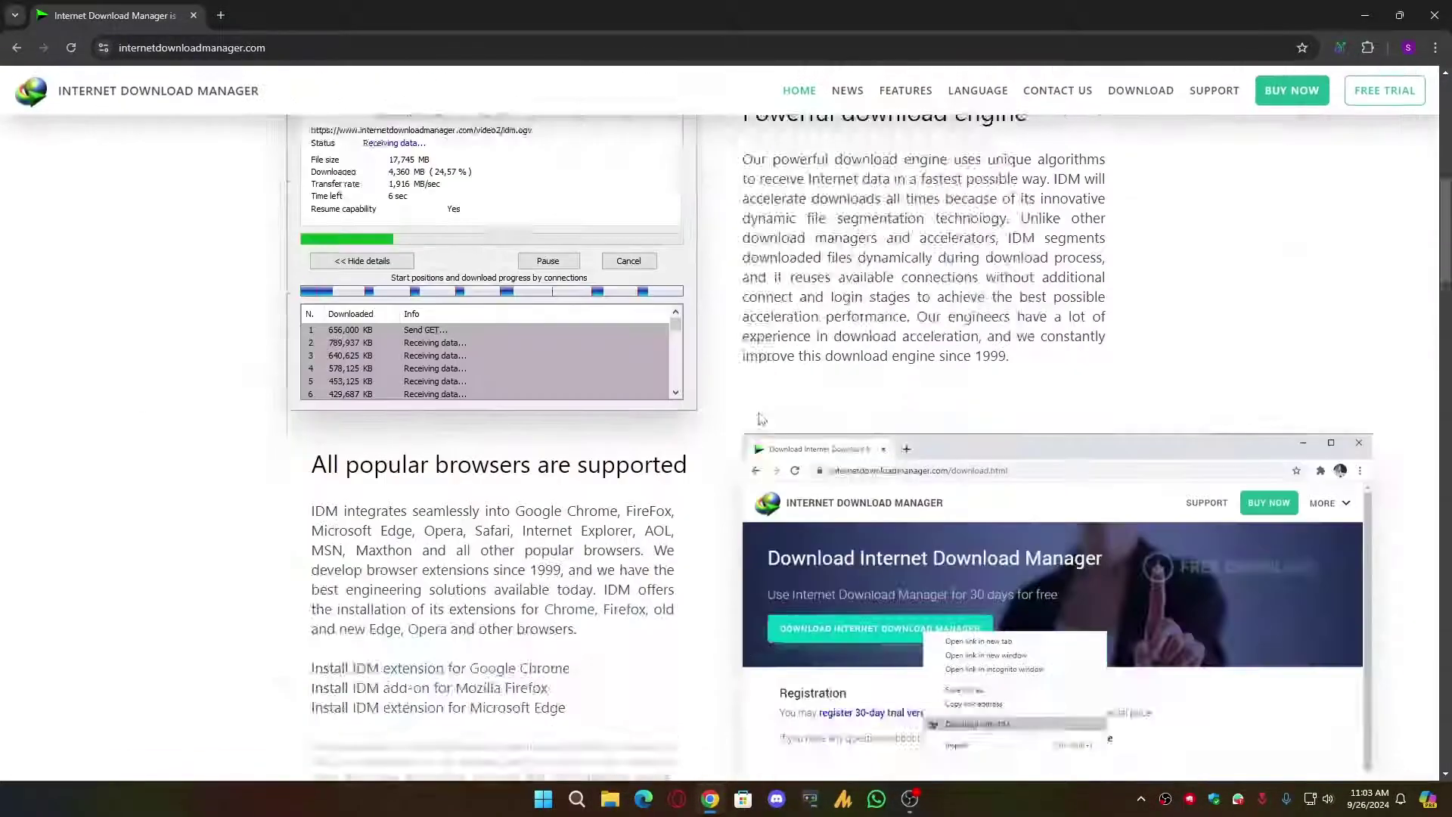
pyautogui.scroll(-15, 759, 426)
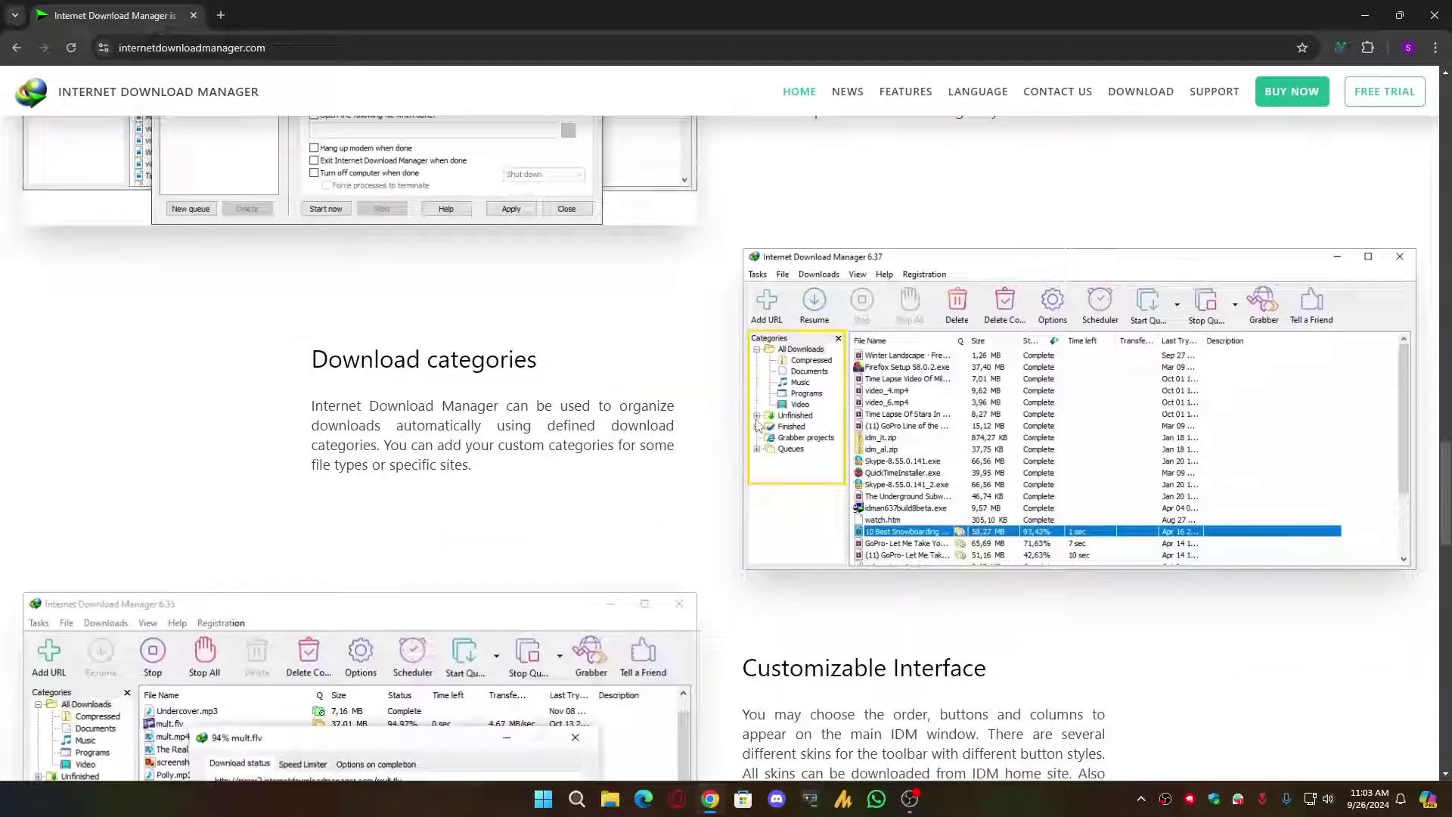
pyautogui.scroll(-3, 747, 441)
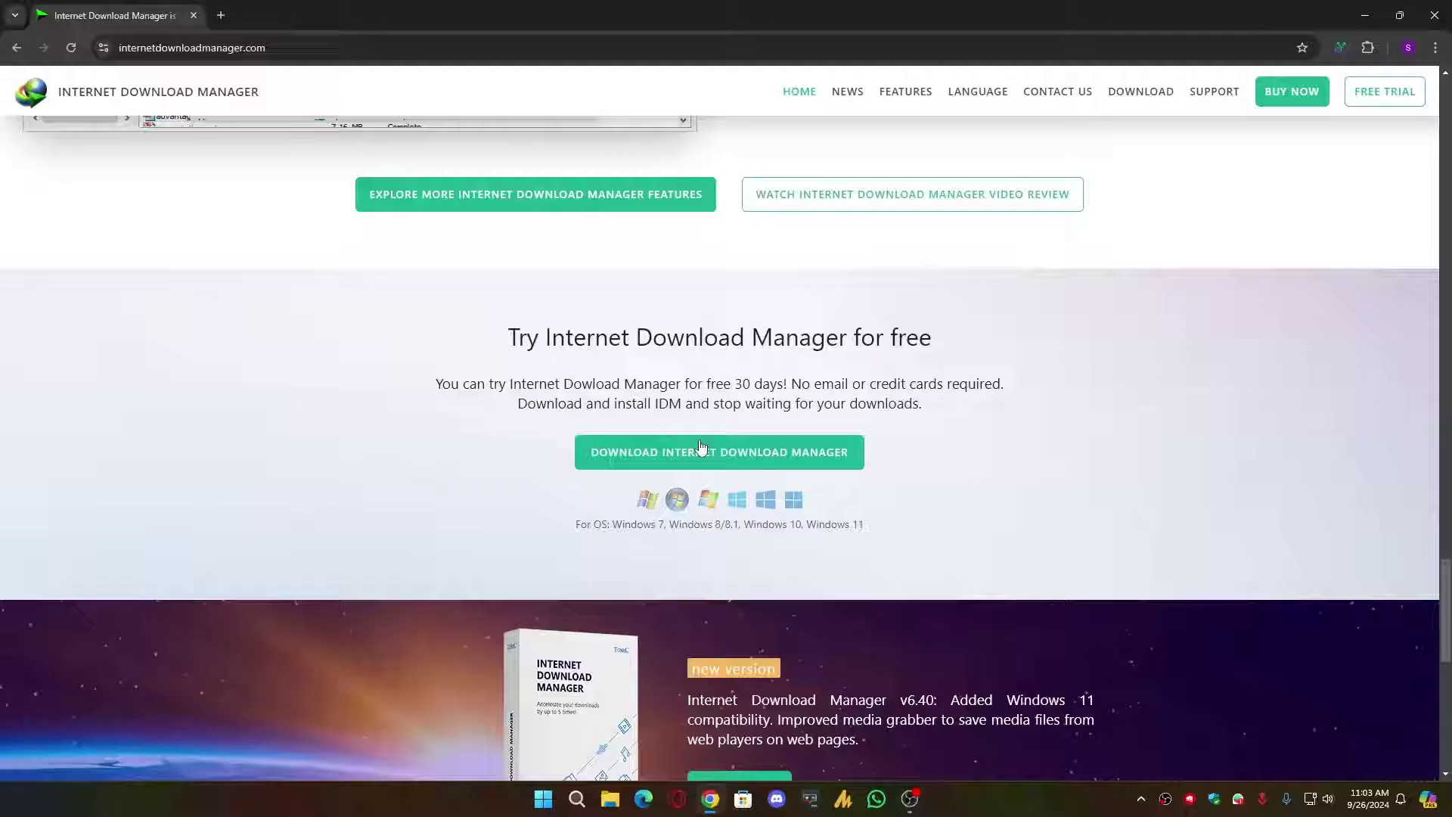
pyautogui.scroll(-6, 711, 416)
pyautogui.scroll(1, 711, 416)
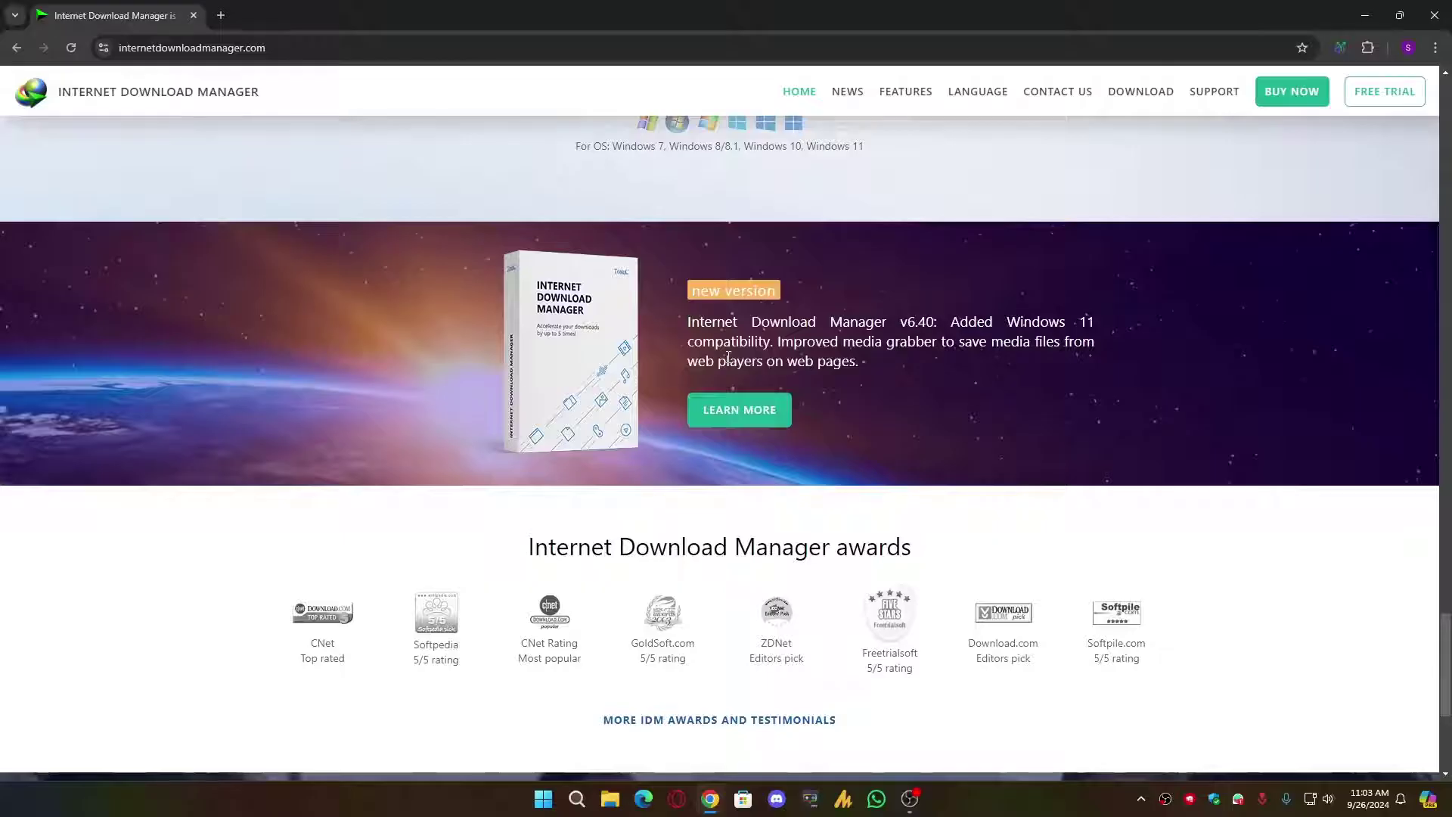
pyautogui.click(769, 417)
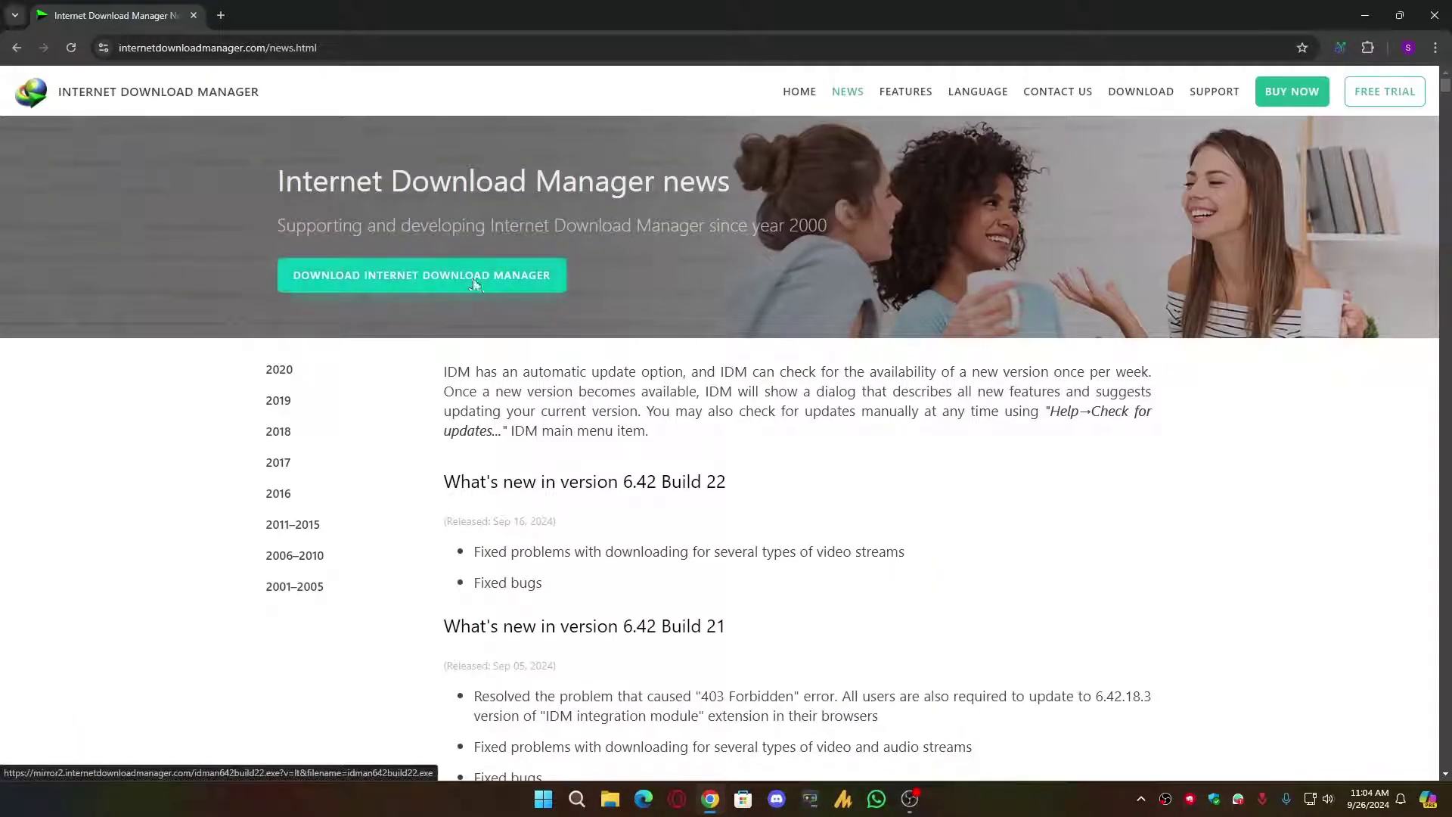
# - Download the IDM installer, accept the license, and install Internet Download Manager 6.42 Build 22
pyautogui.click(478, 286)
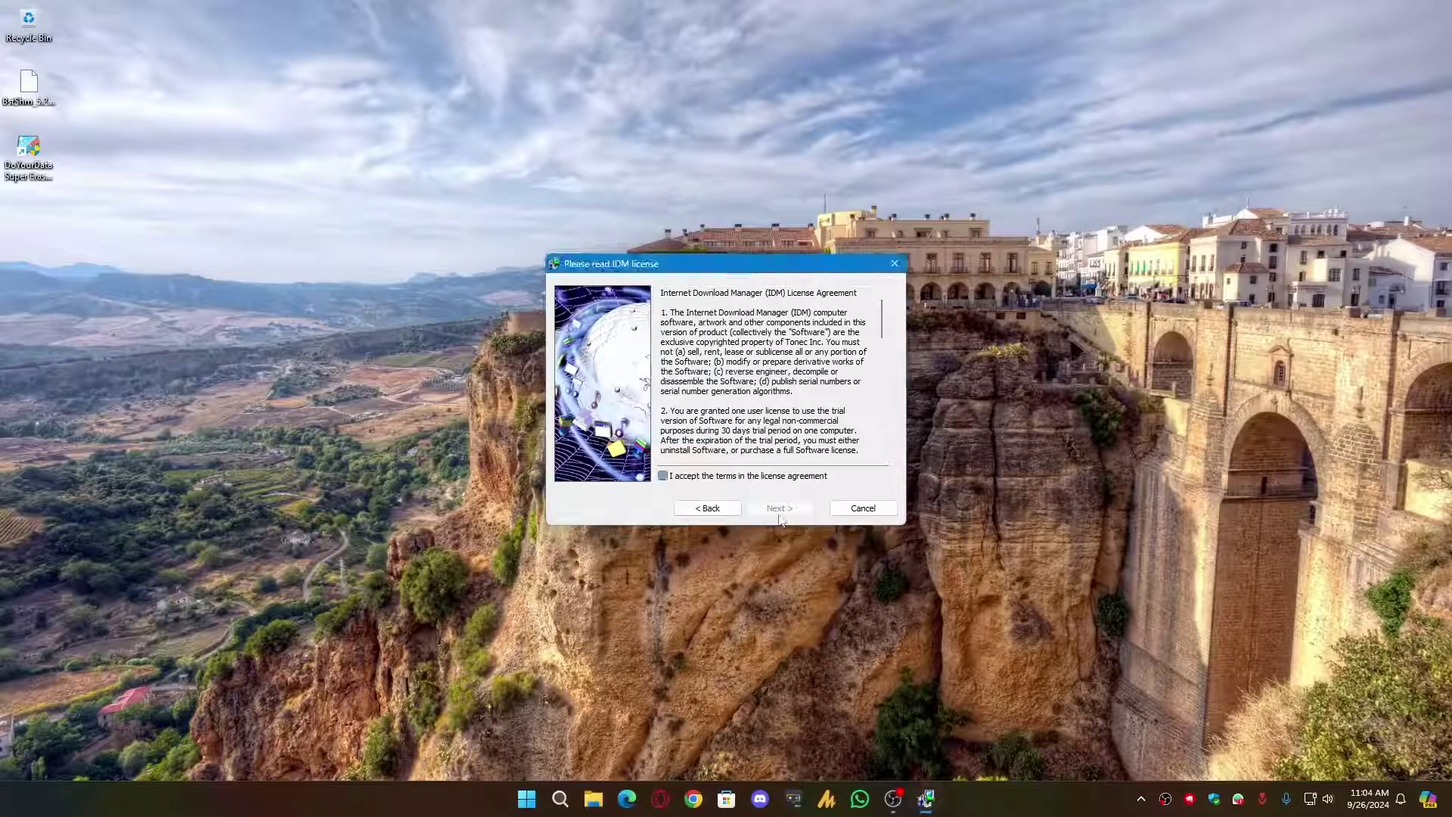
pyautogui.click(779, 507)
pyautogui.click(757, 505)
pyautogui.click(786, 511)
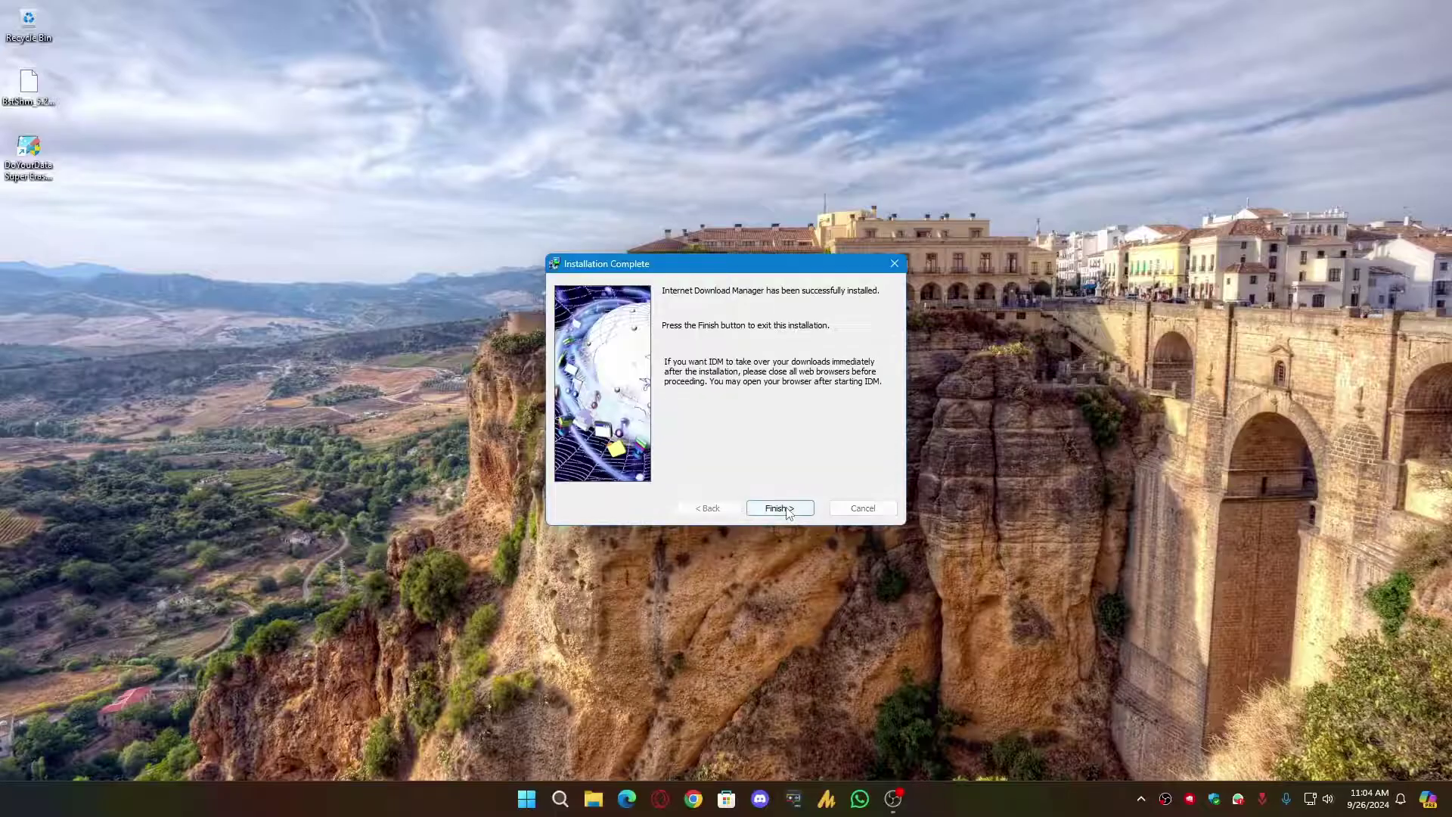
pyautogui.click(786, 512)
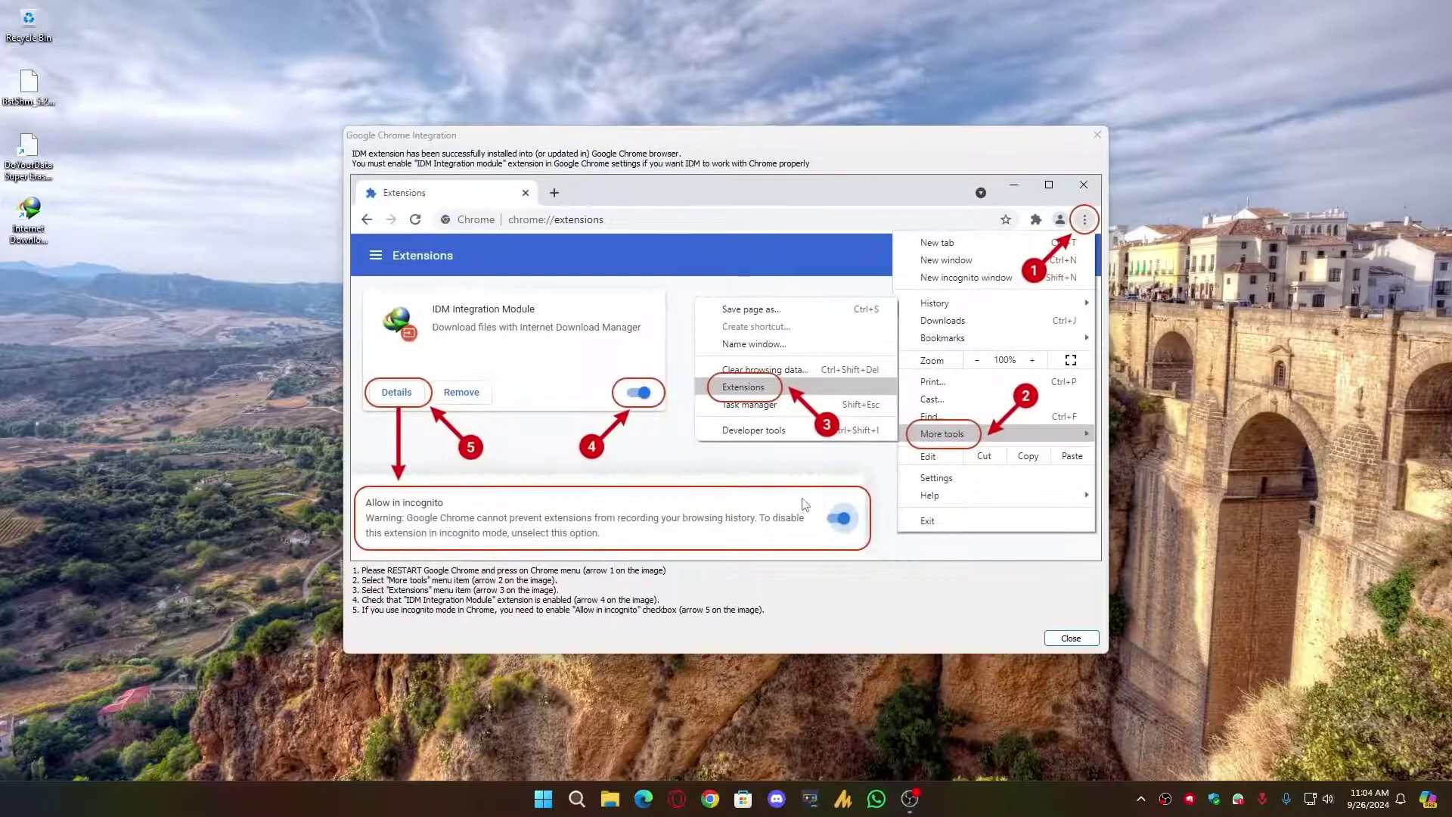
# - Dismiss the integration instructions, enable the IDM Integration Module extension in Chrome, and close Chrome
pyautogui.click(1071, 637)
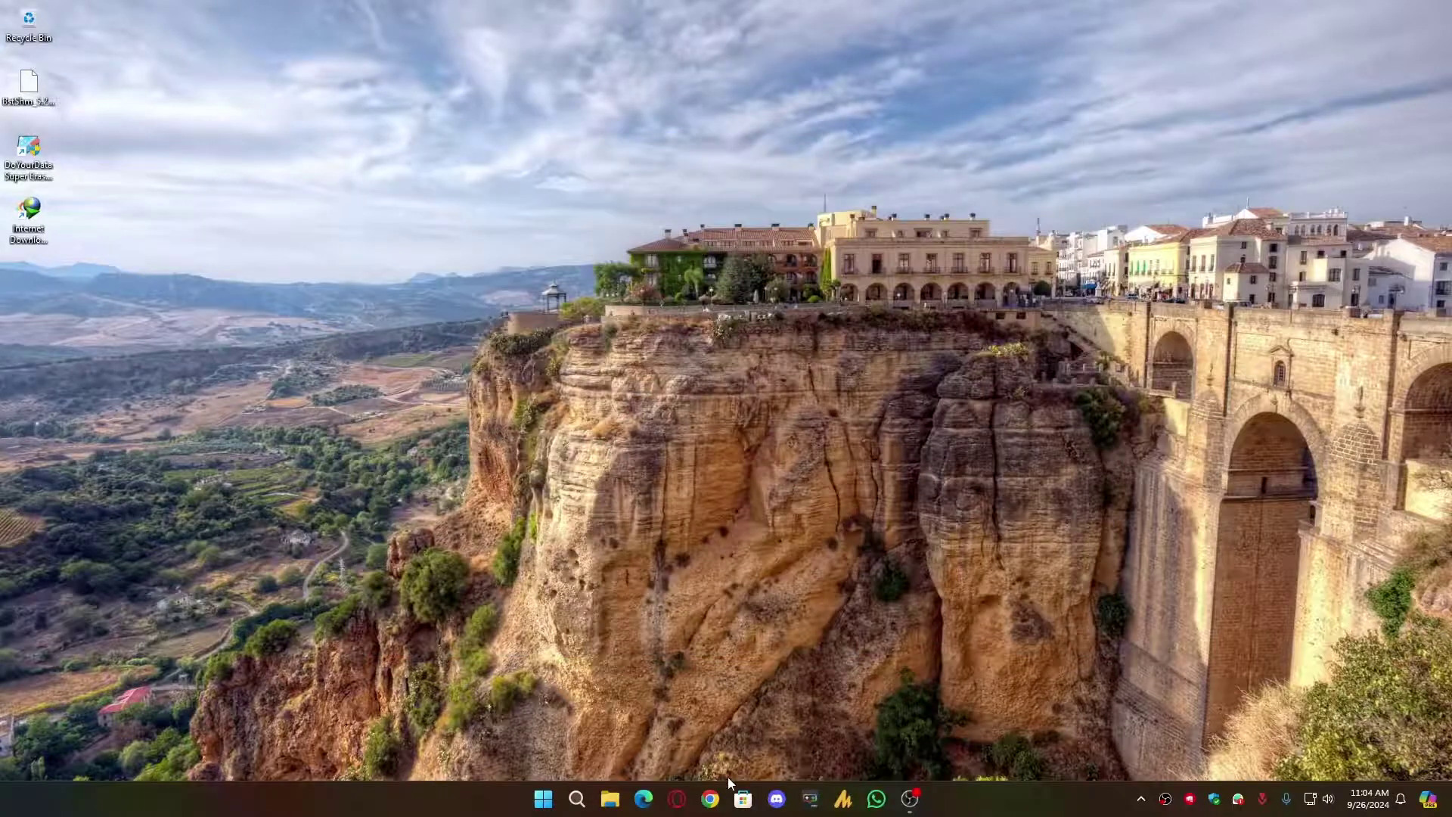
pyautogui.click(711, 800)
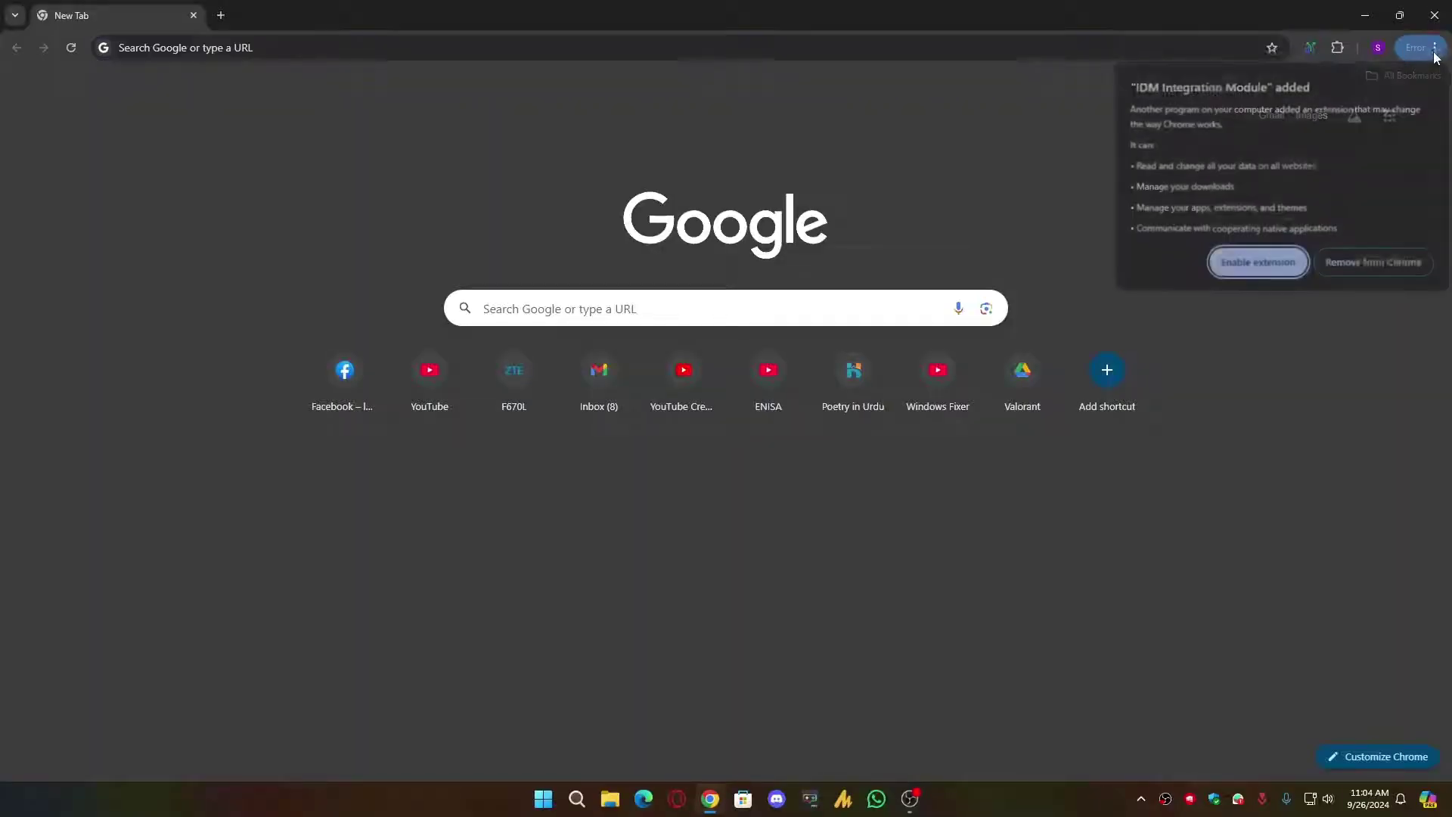
pyautogui.click(1256, 263)
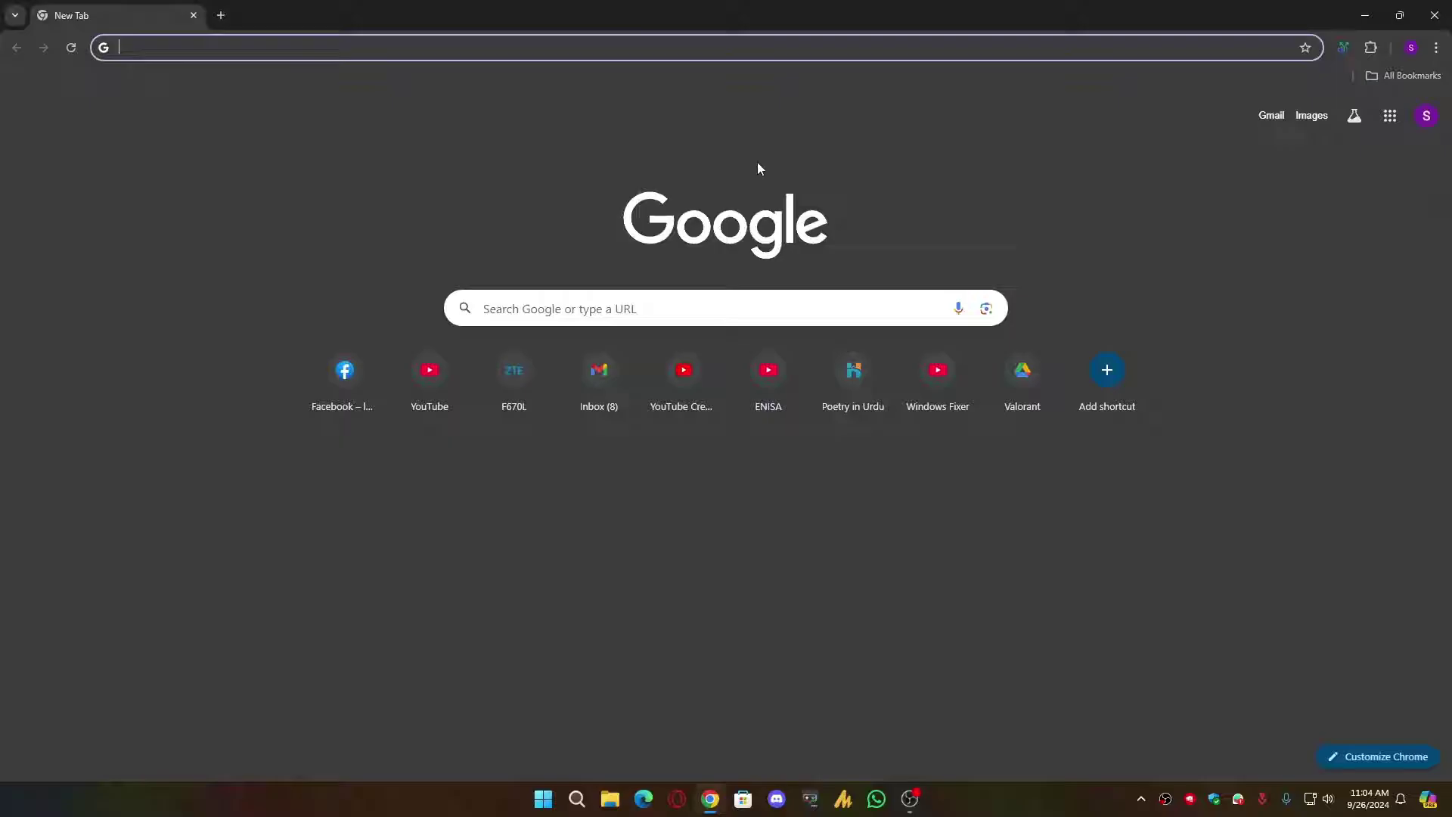
pyautogui.click(1435, 16)
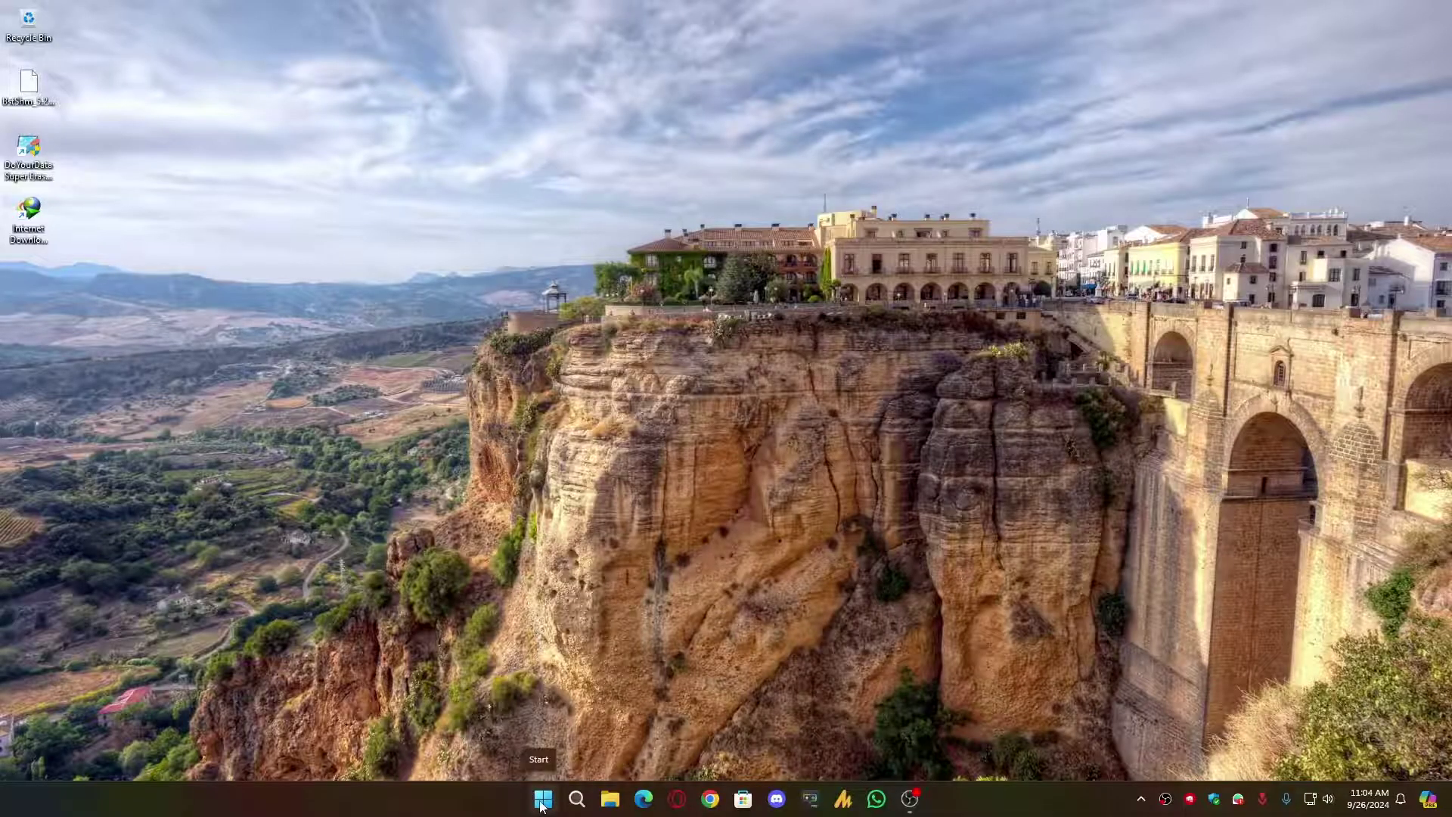
# - Run 'prefetch' from Win+R and delete all 395 files in C:\Windows\Prefetch
pyautogui.press('super+r')
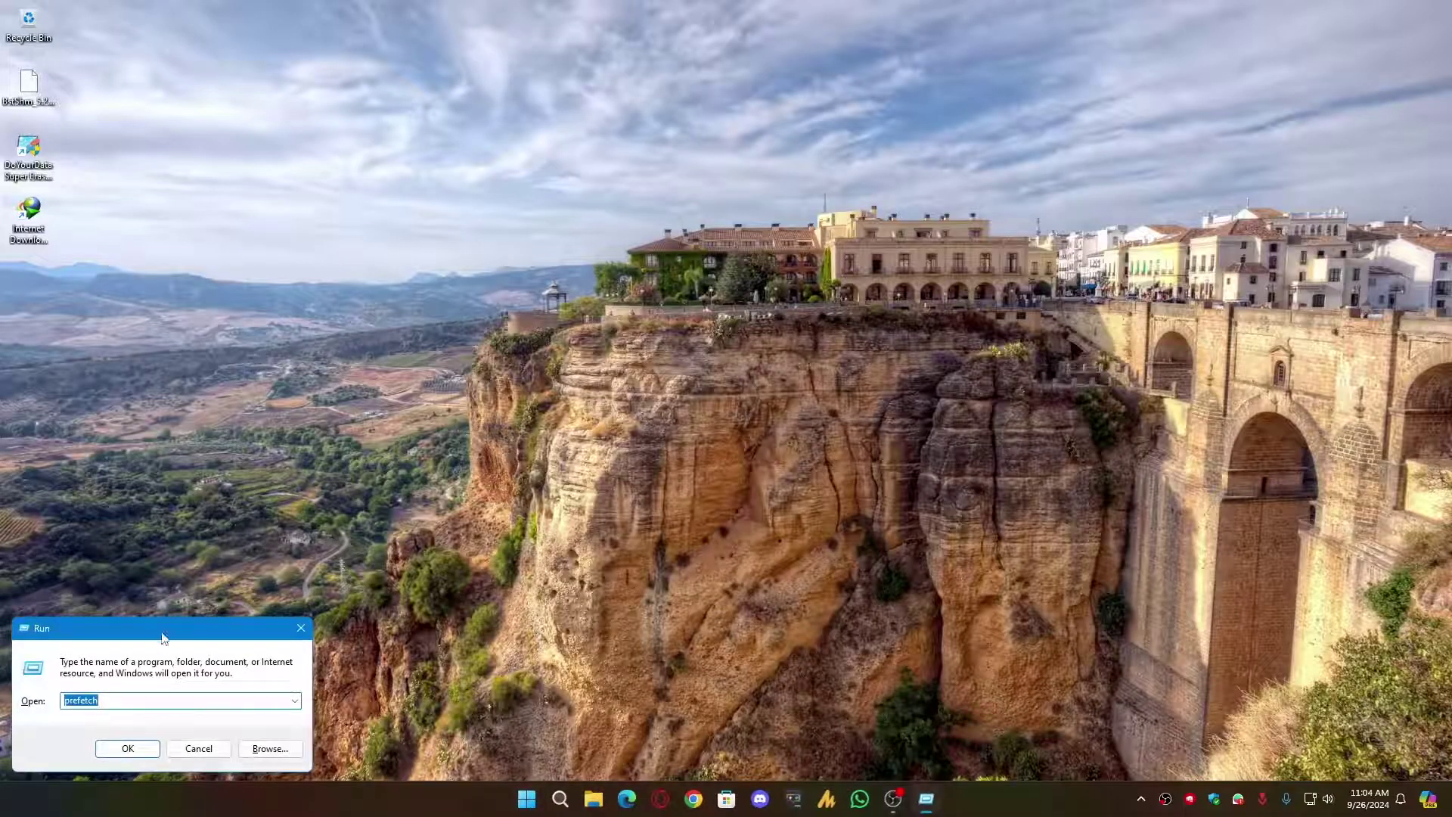
pyautogui.moveTo(164, 626); pyautogui.dragTo(890, 399)
pyautogui.click(841, 511)
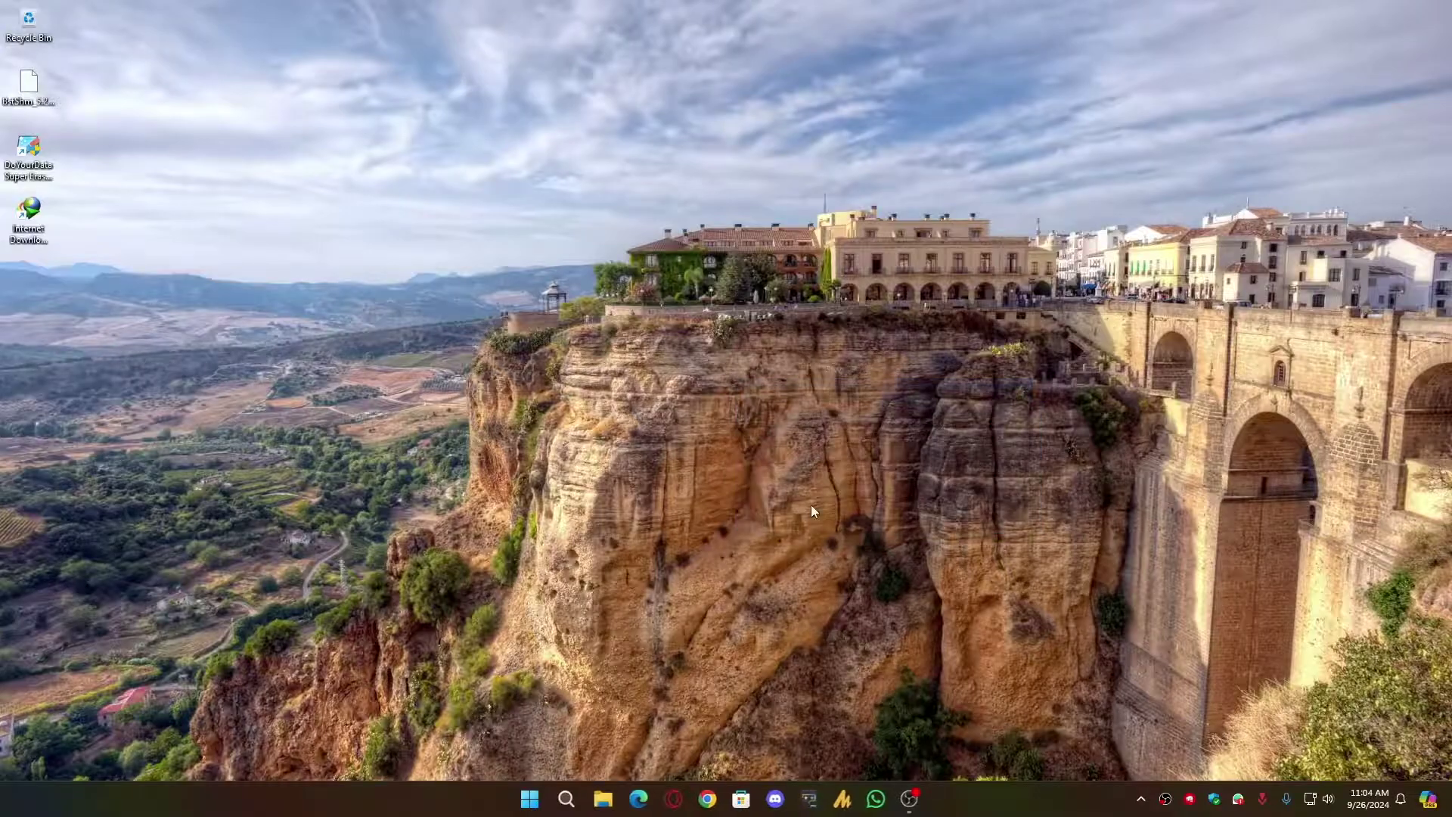
pyautogui.hotkey('ctrl', 'a')
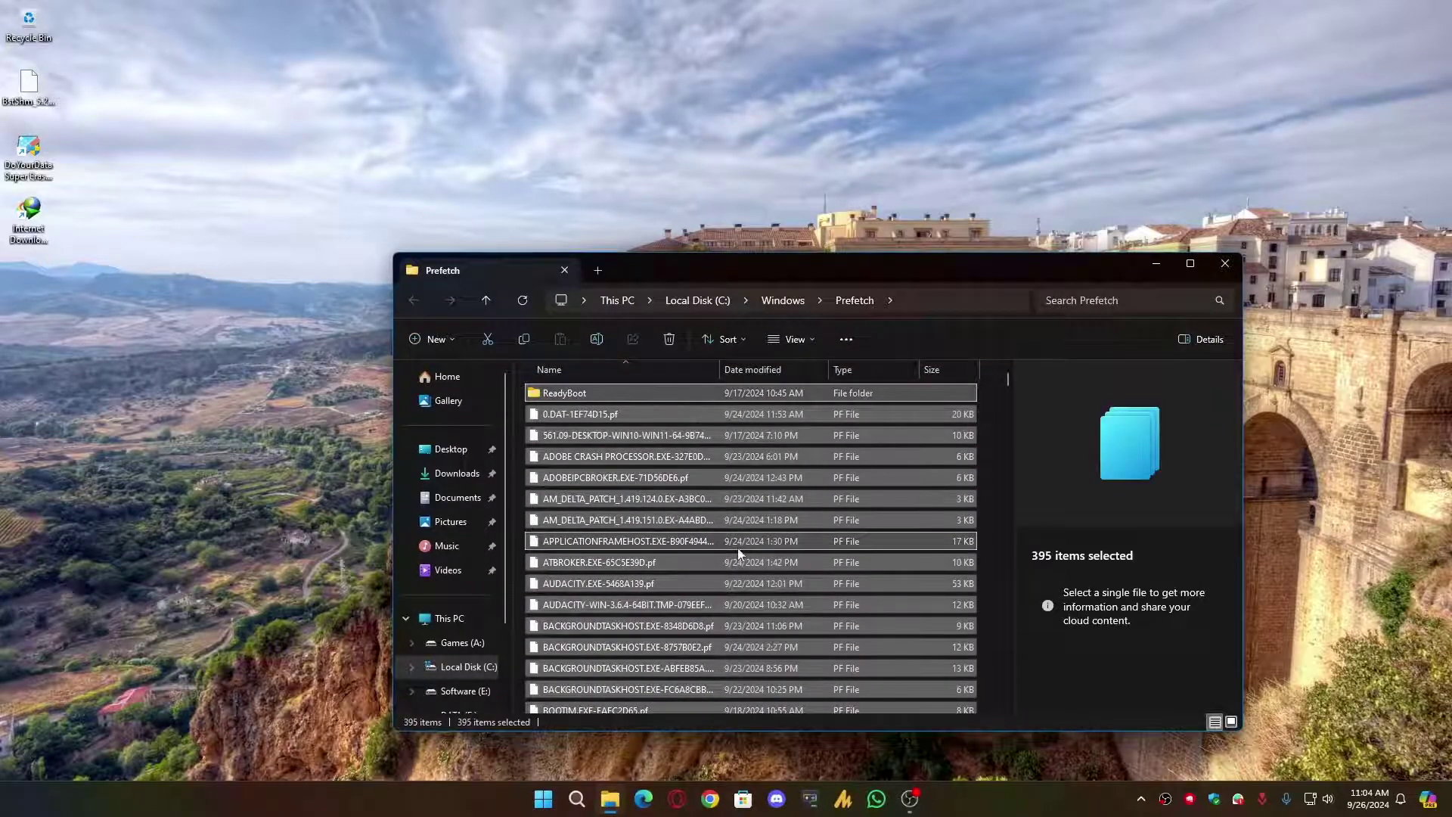
pyautogui.press('Delete')
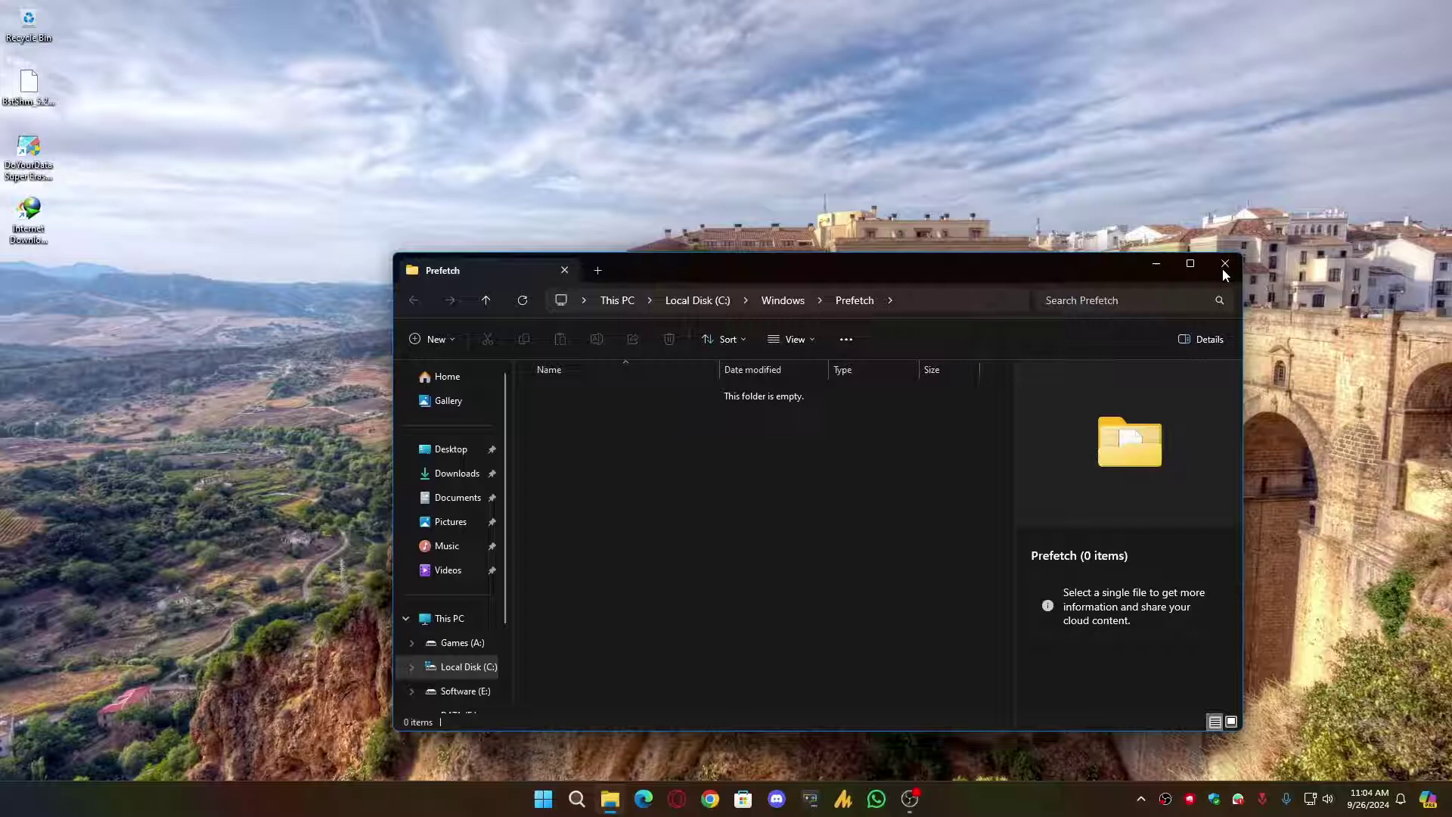
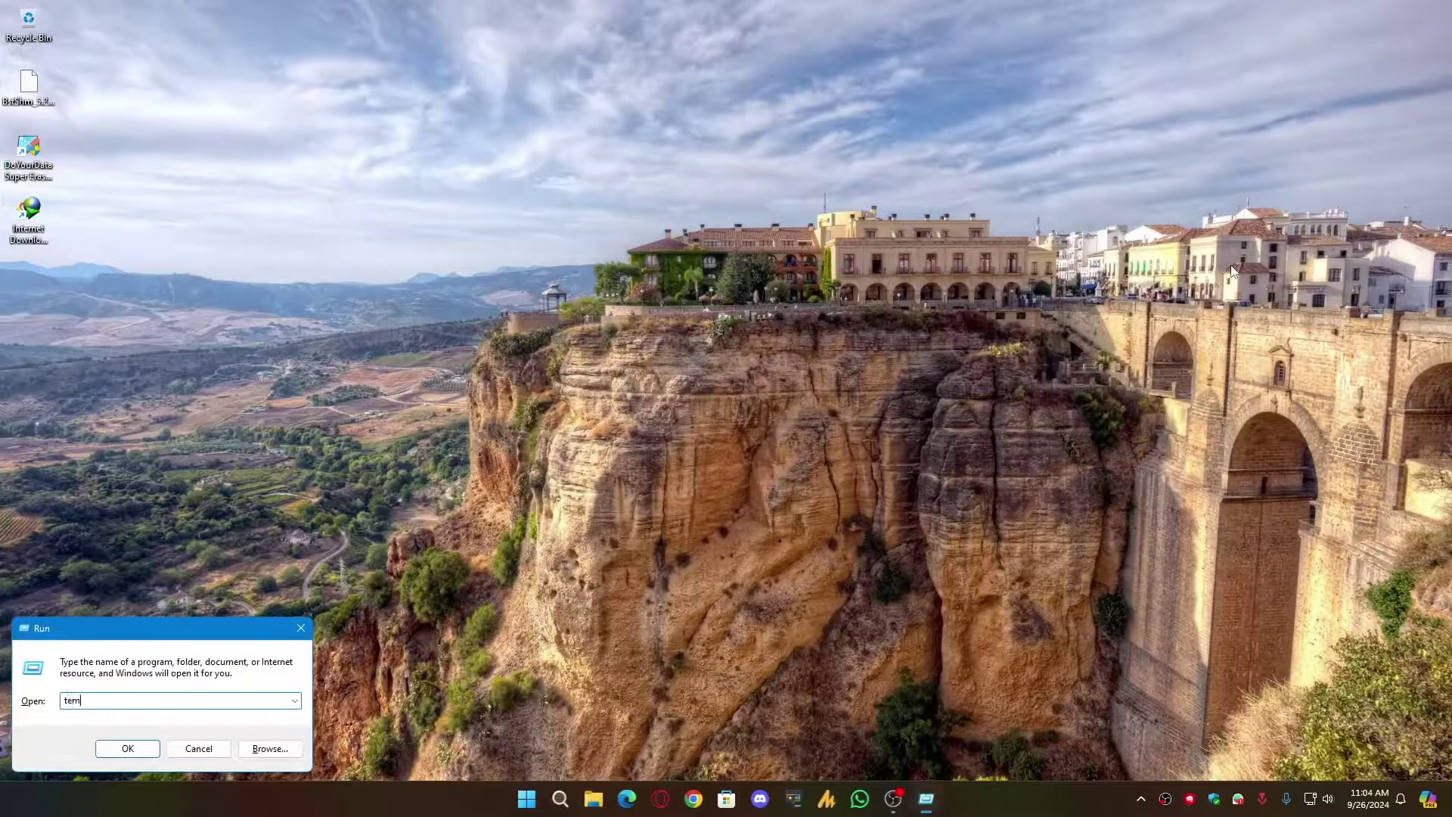
# - Permanently delete all 131 items from the Windows Temp folder
pyautogui.press('Return')
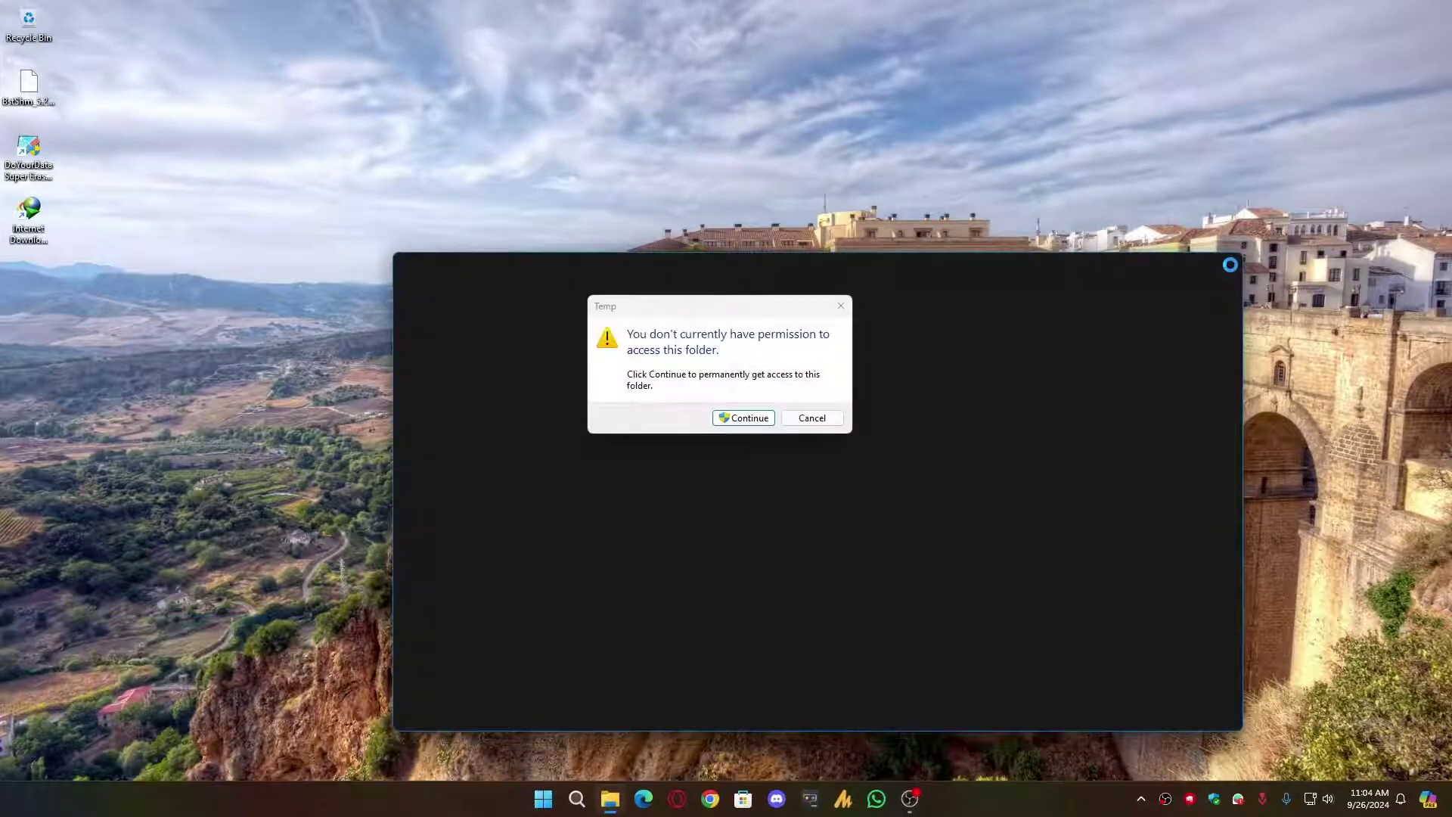
pyautogui.click(748, 420)
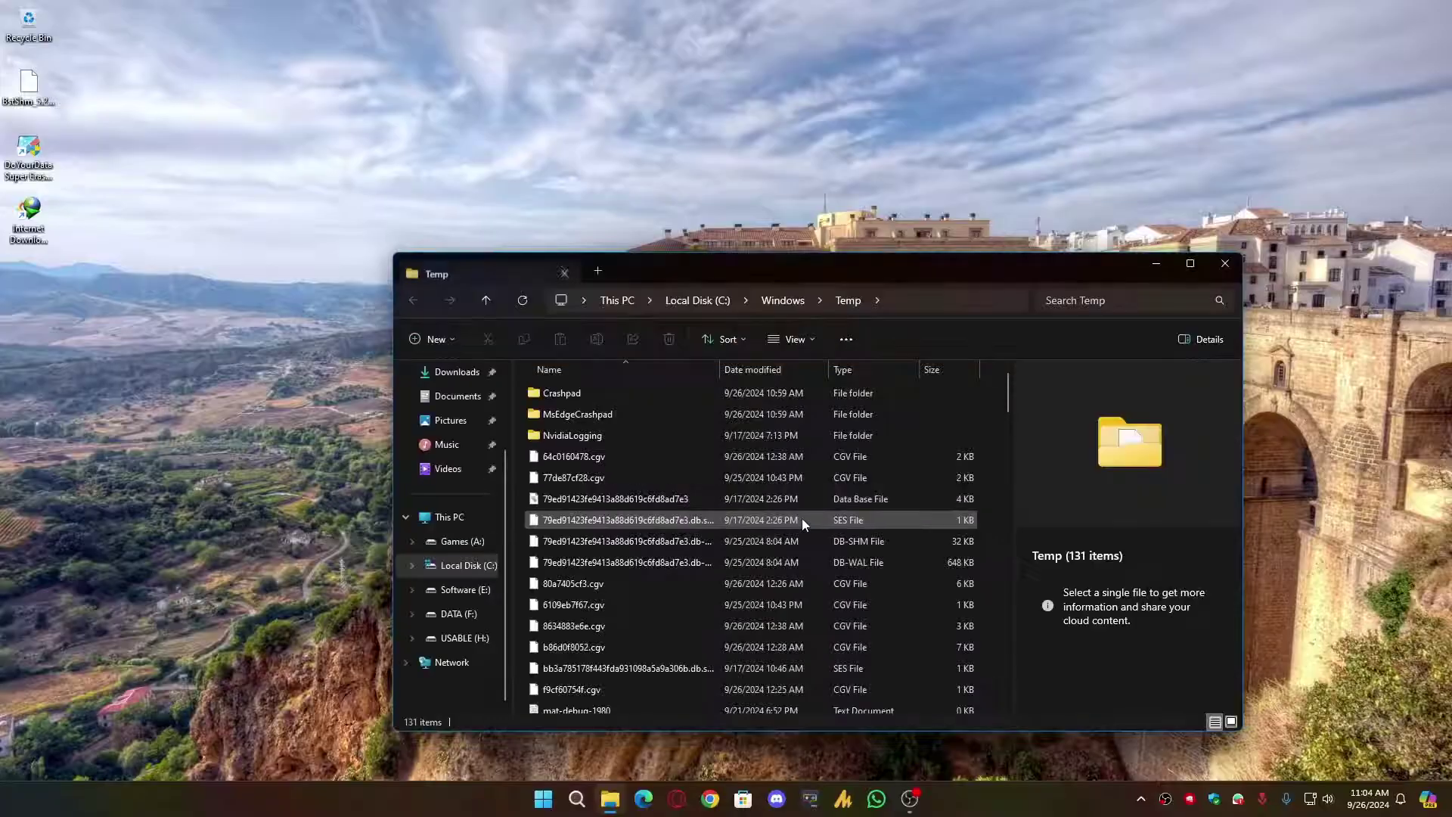
pyautogui.hotkey('ctrl', 'a')
pyautogui.hotkey('shift', 'Delete')
pyautogui.press('Return')
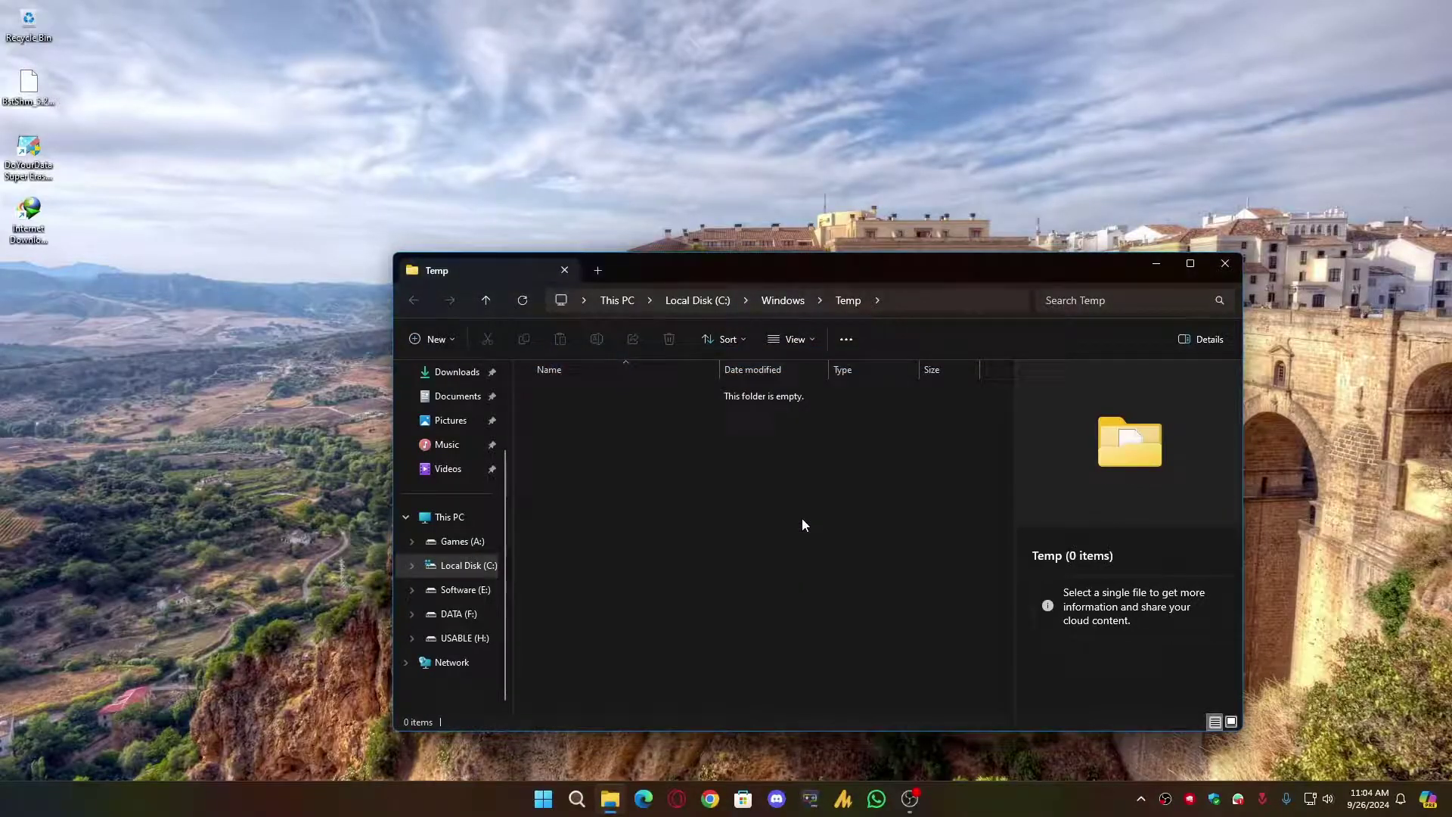
# - Clear the %temp% folder, continuing past protected folders and skipping in-use files, then close it
pyautogui.hotkey('alt', 'F4')
pyautogui.press('super+r')
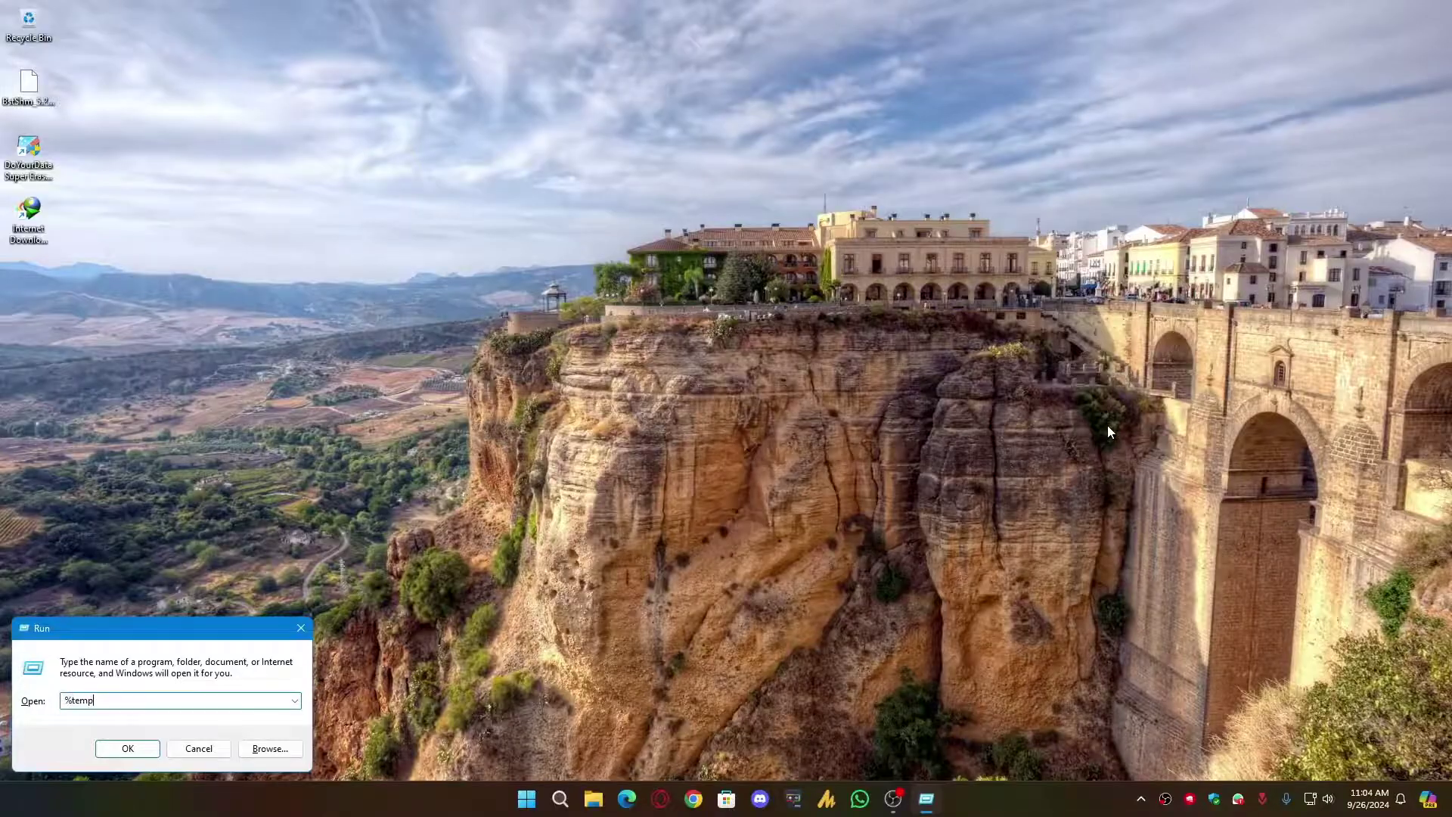
pyautogui.write('%temp%')
pyautogui.press('Return')
pyautogui.hotkey('ctrl', 'a')
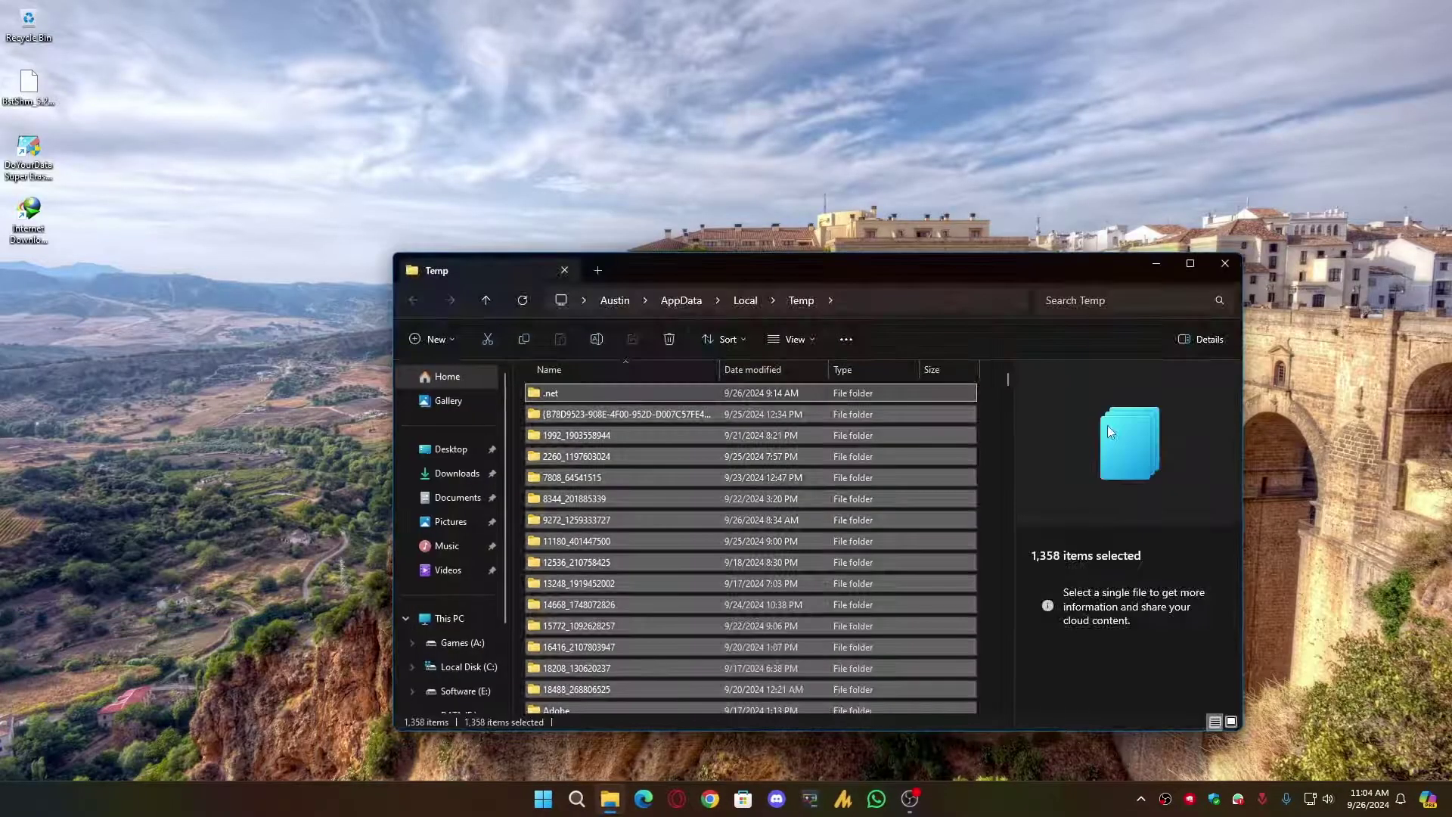
pyautogui.press('Delete')
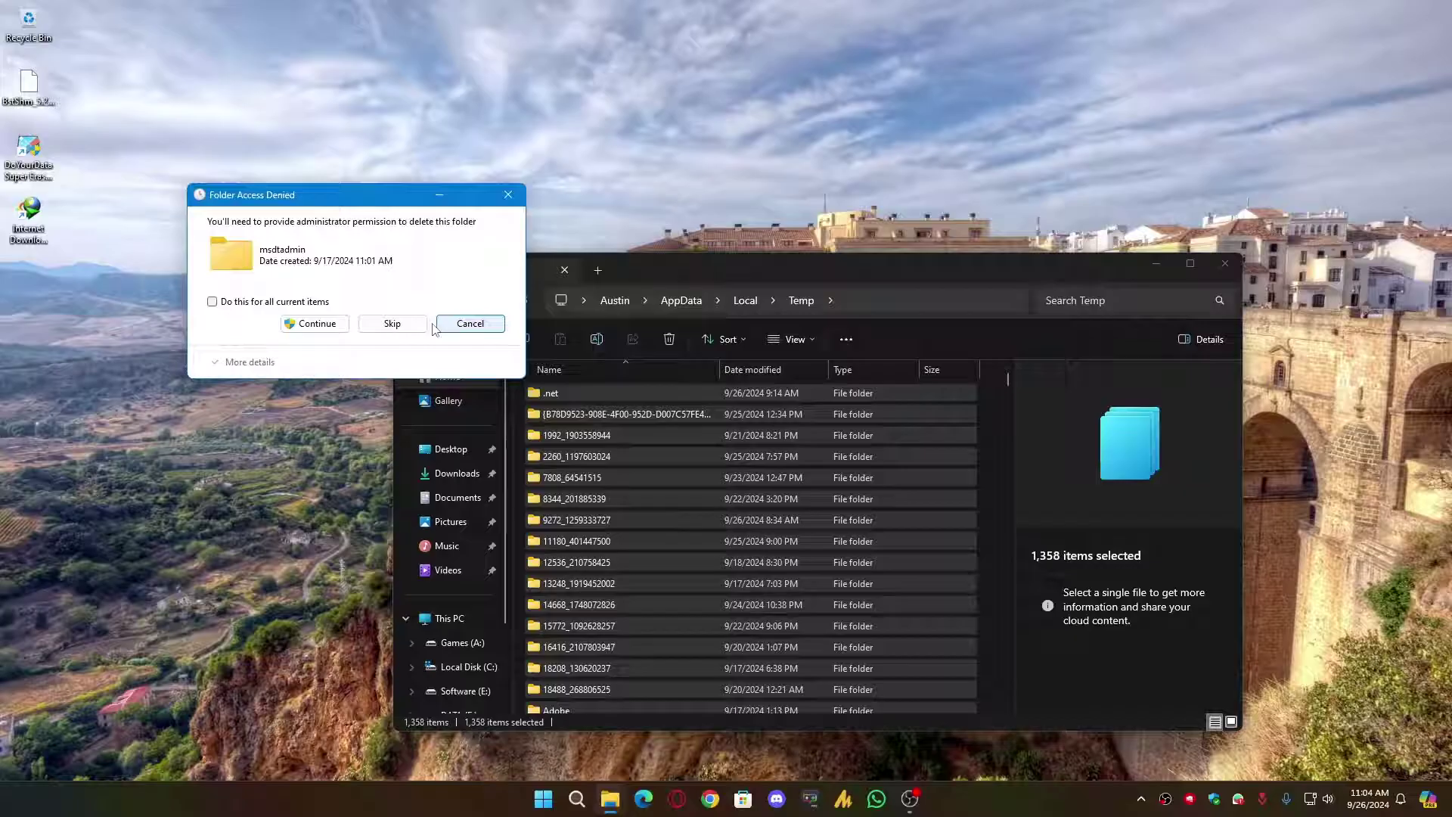
pyautogui.click(267, 303)
pyautogui.click(302, 325)
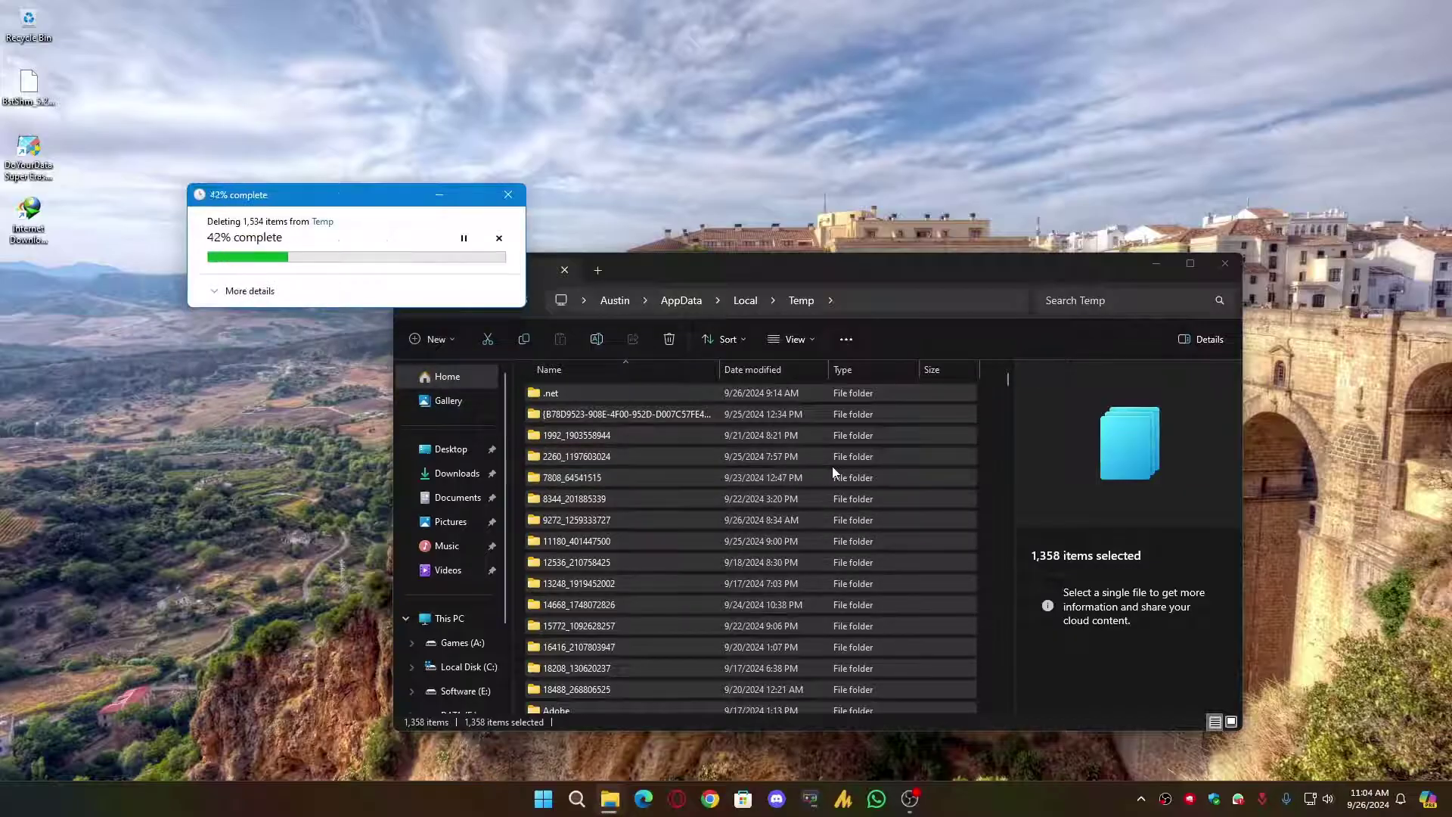
pyautogui.click(212, 335)
pyautogui.click(391, 357)
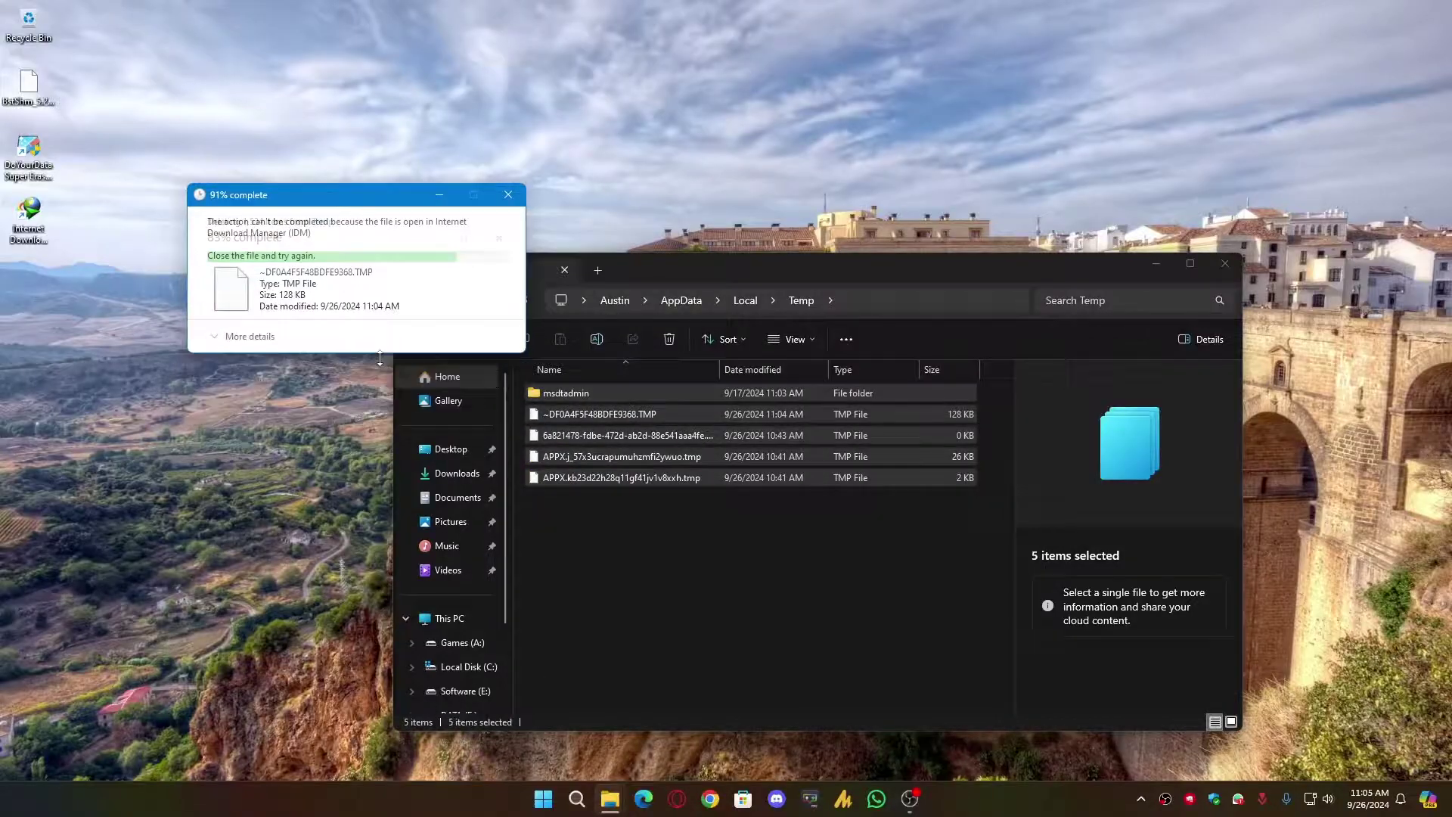
pyautogui.click(1226, 263)
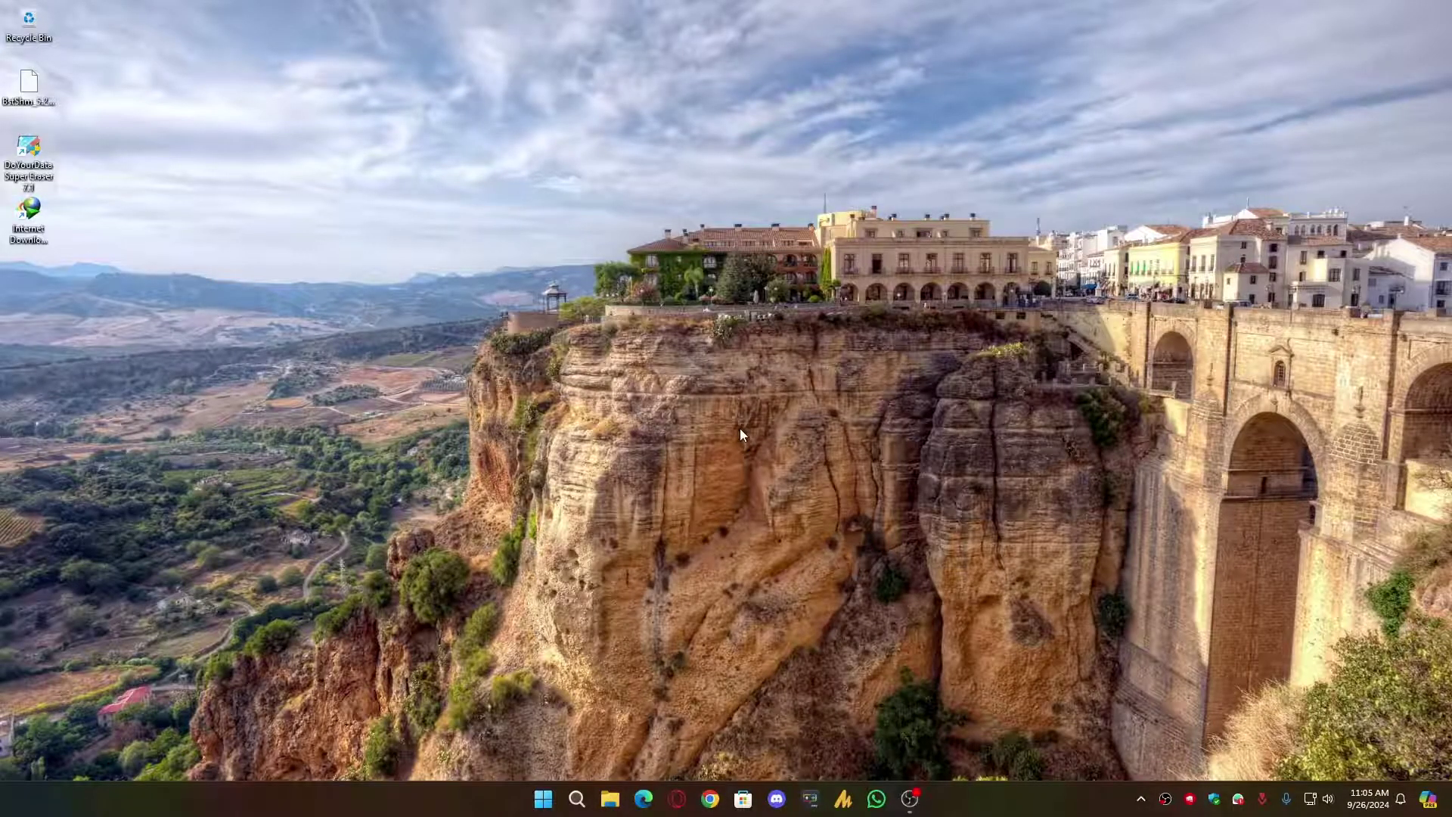
# - Launch Internet Download Manager with startup tips turned off, then open File Explorer
pyautogui.doubleClick(43, 238)
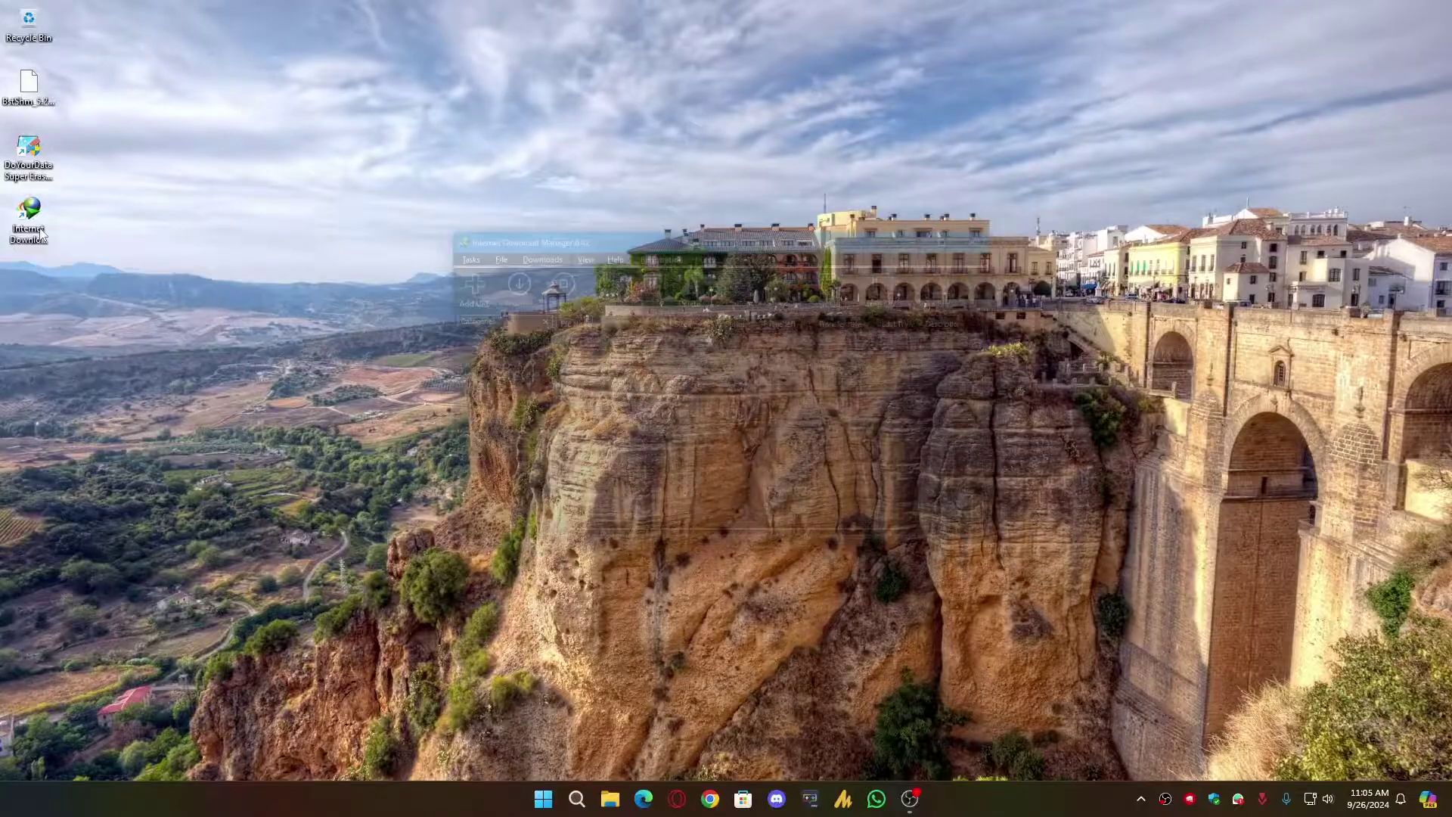
pyautogui.click(659, 488)
pyautogui.click(819, 482)
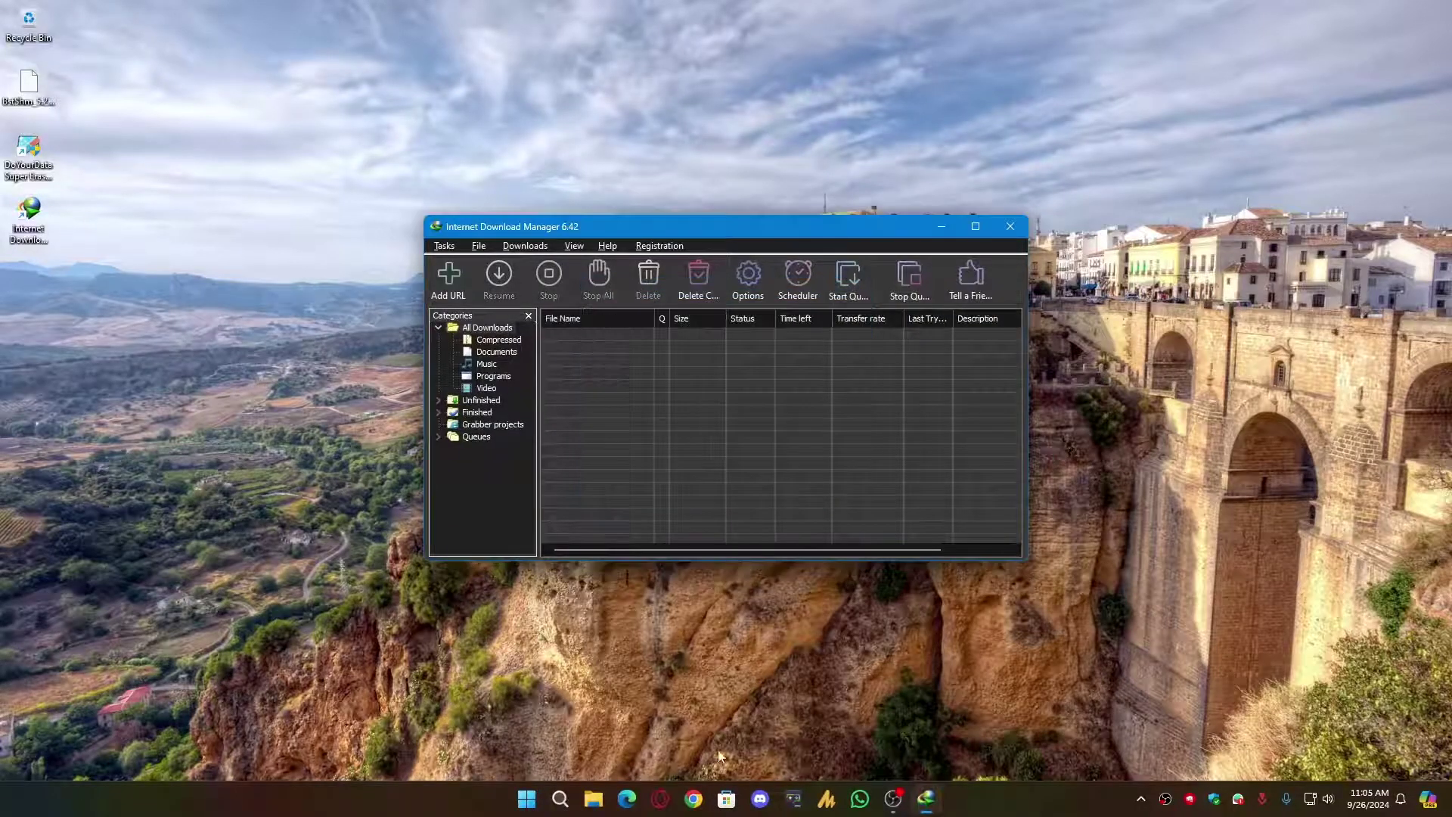
pyautogui.click(593, 799)
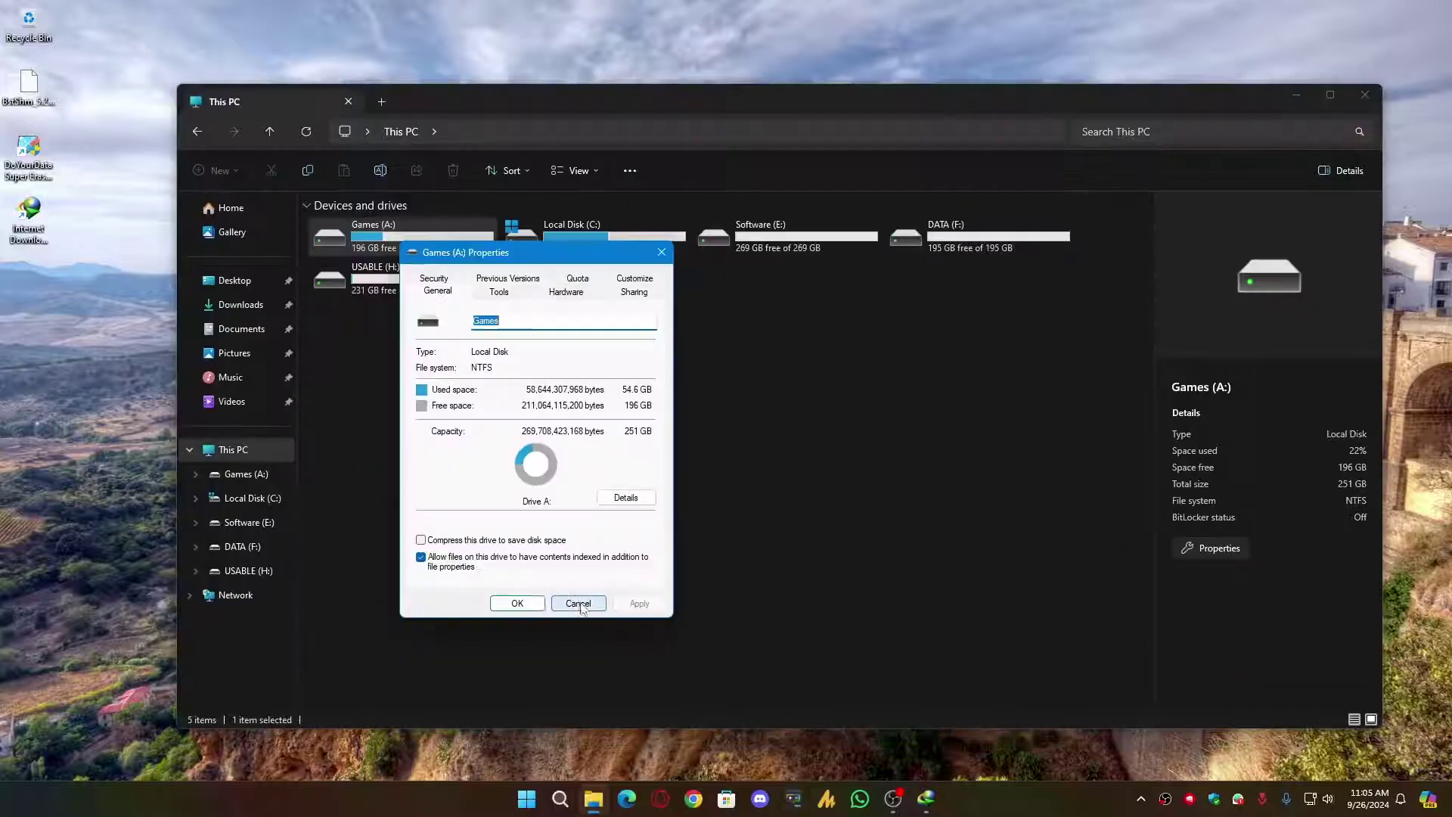
# - Launch Disk Cleanup from a 'disk clean' search and scan drive C:
pyautogui.click(581, 604)
pyautogui.press('super')
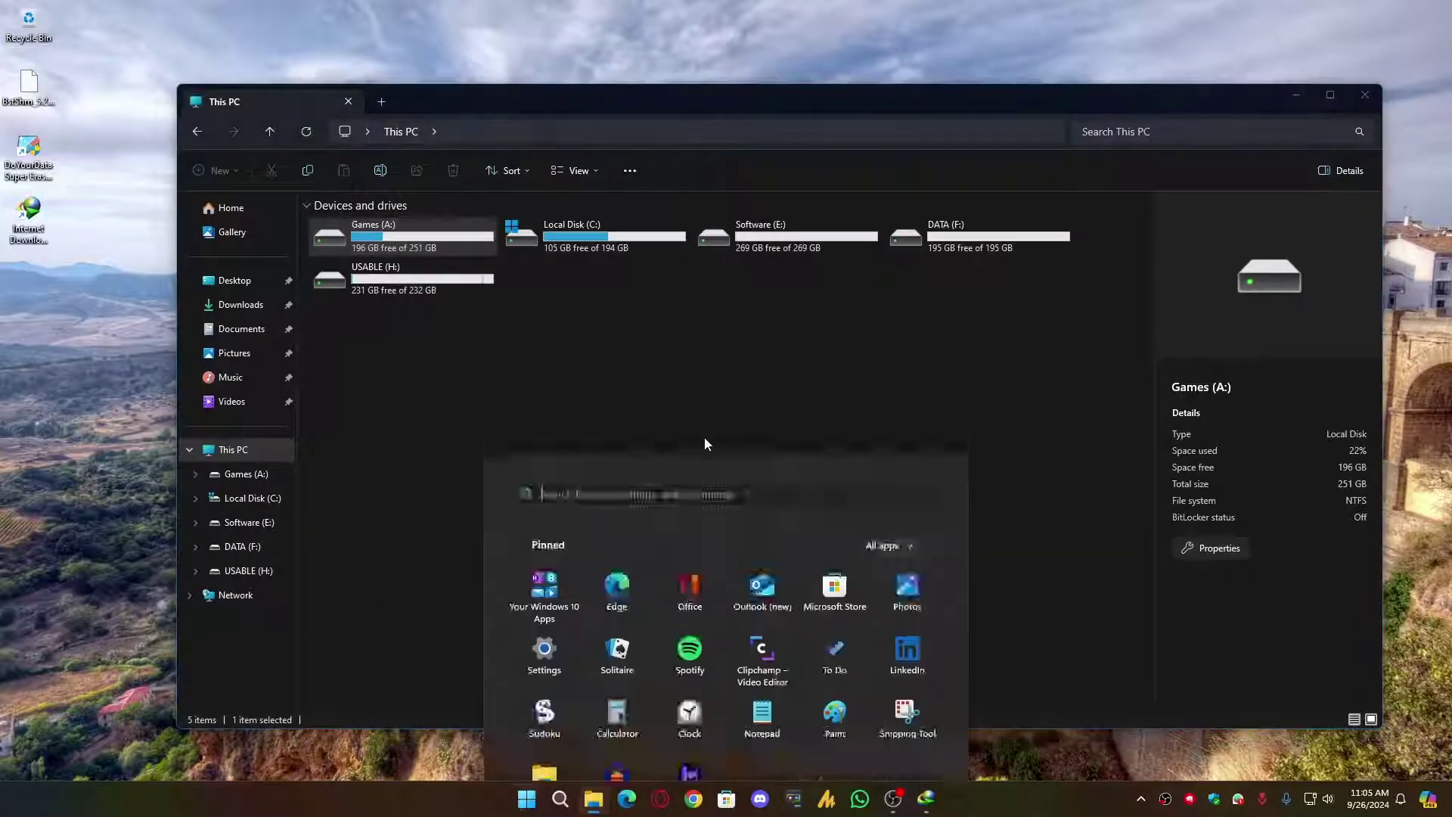
pyautogui.write('disk cleanup')
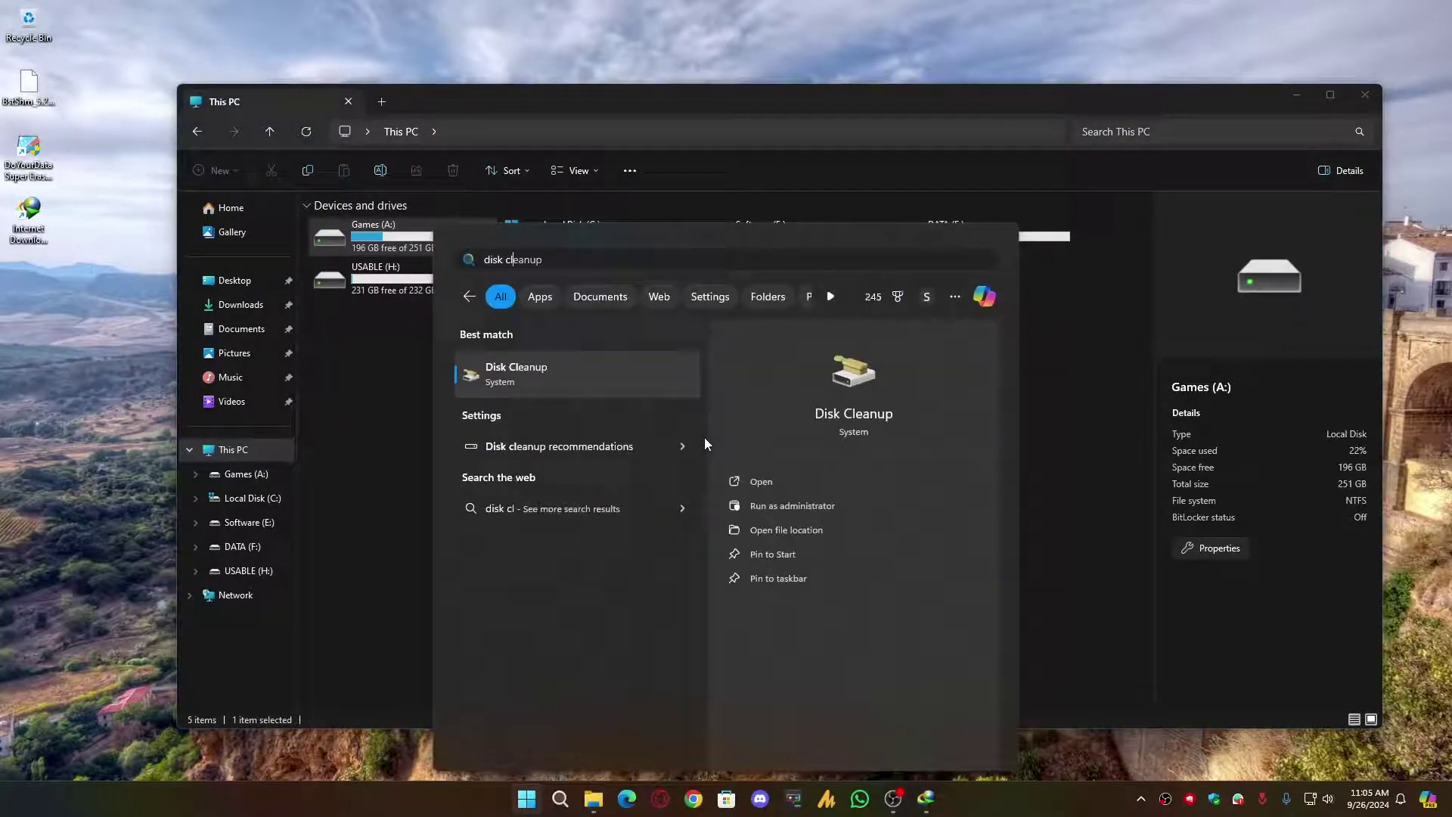
pyautogui.press('Return')
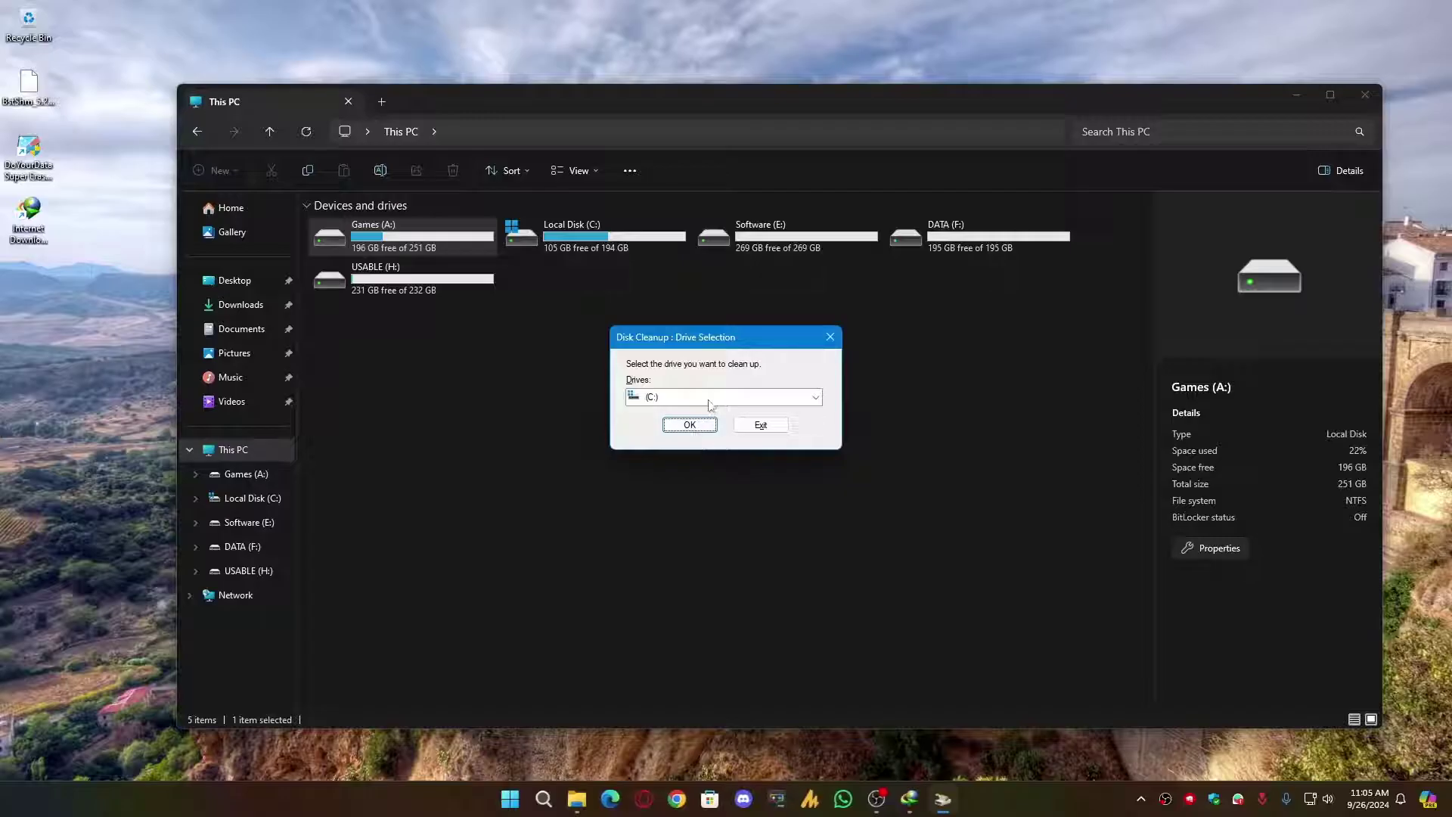
pyautogui.click(689, 425)
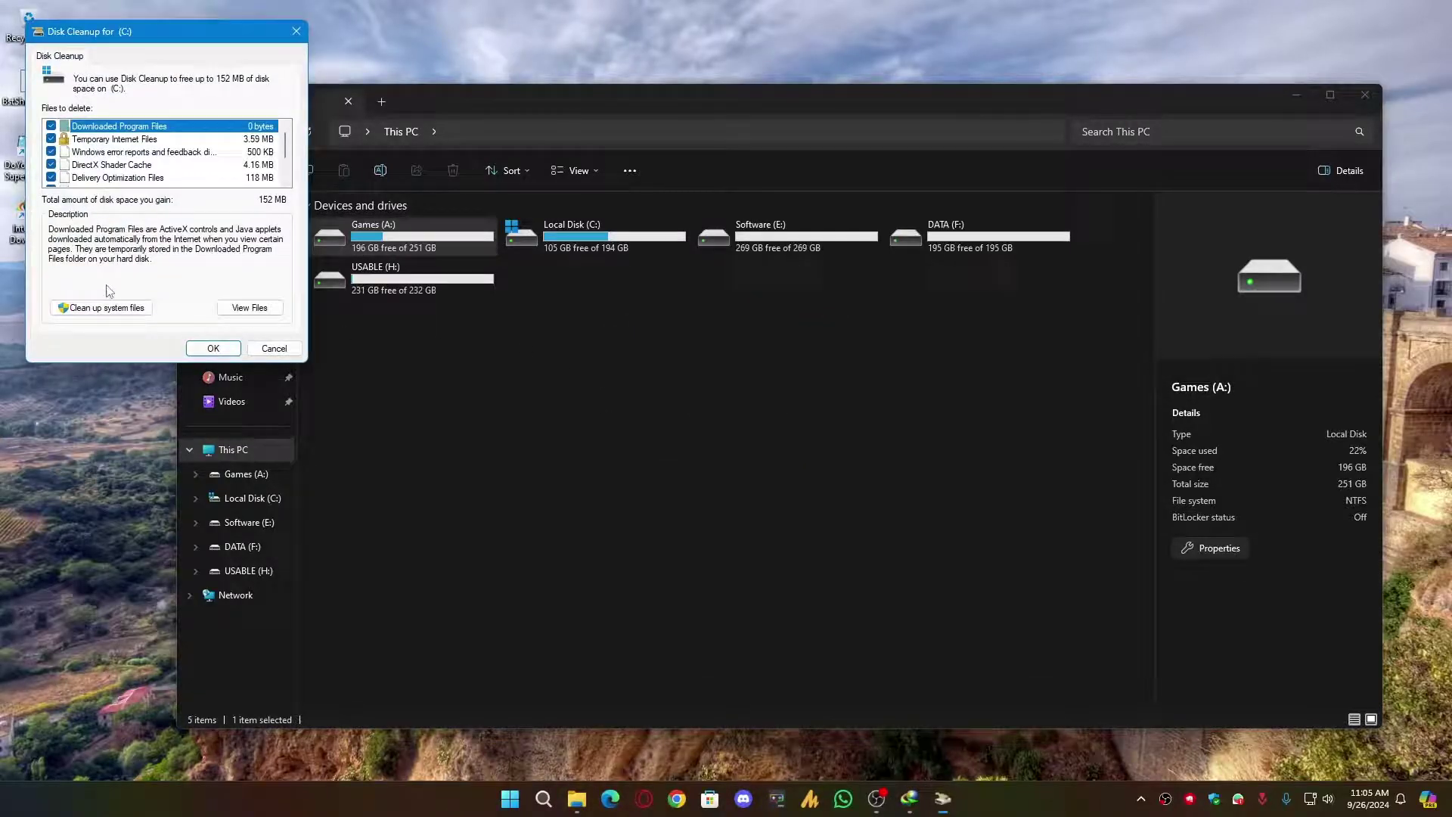
# - Rescan C: including system files and permanently delete the checked categories, about 166 MB
pyautogui.click(114, 307)
pyautogui.click(617, 239)
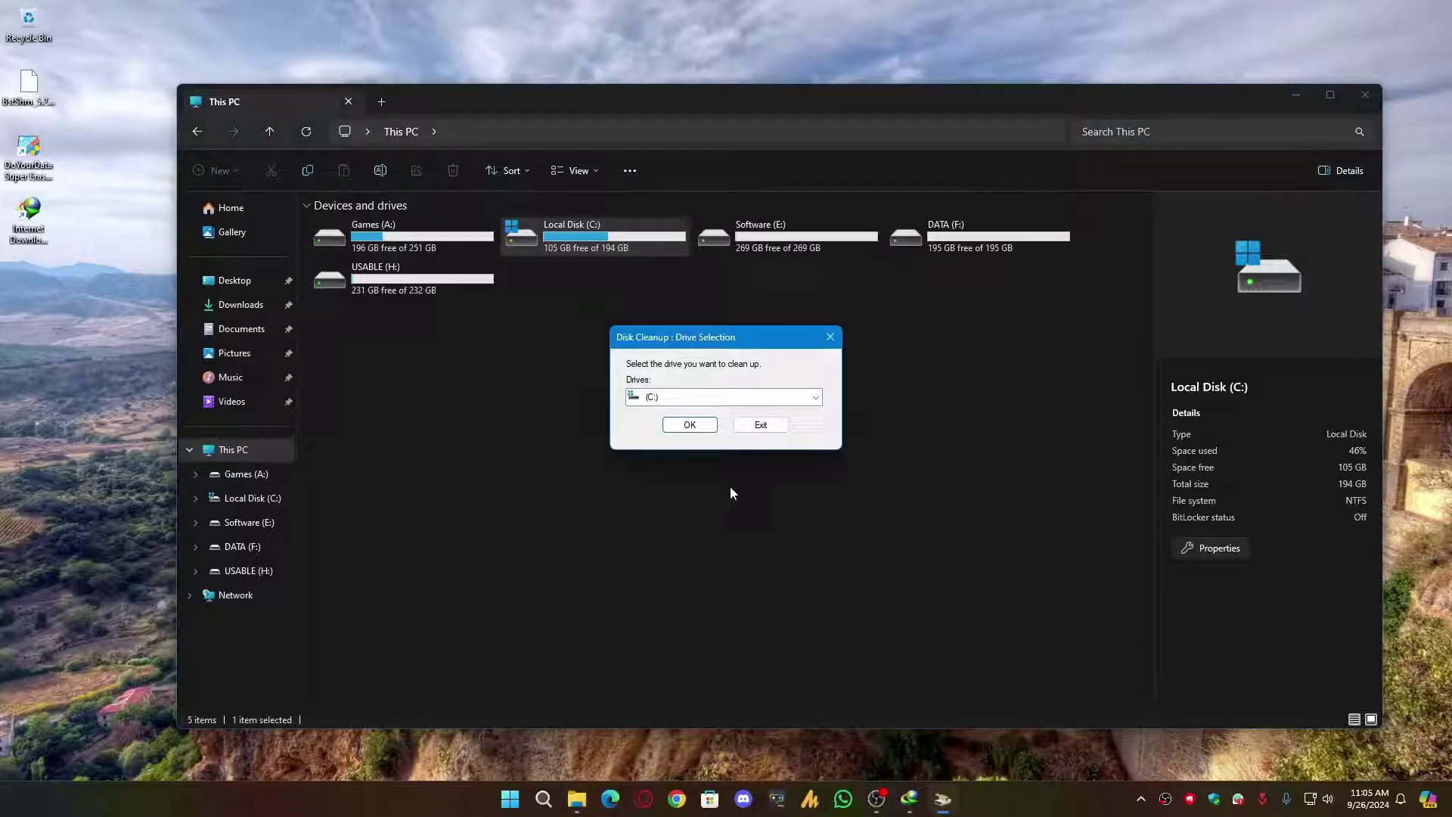
pyautogui.click(684, 421)
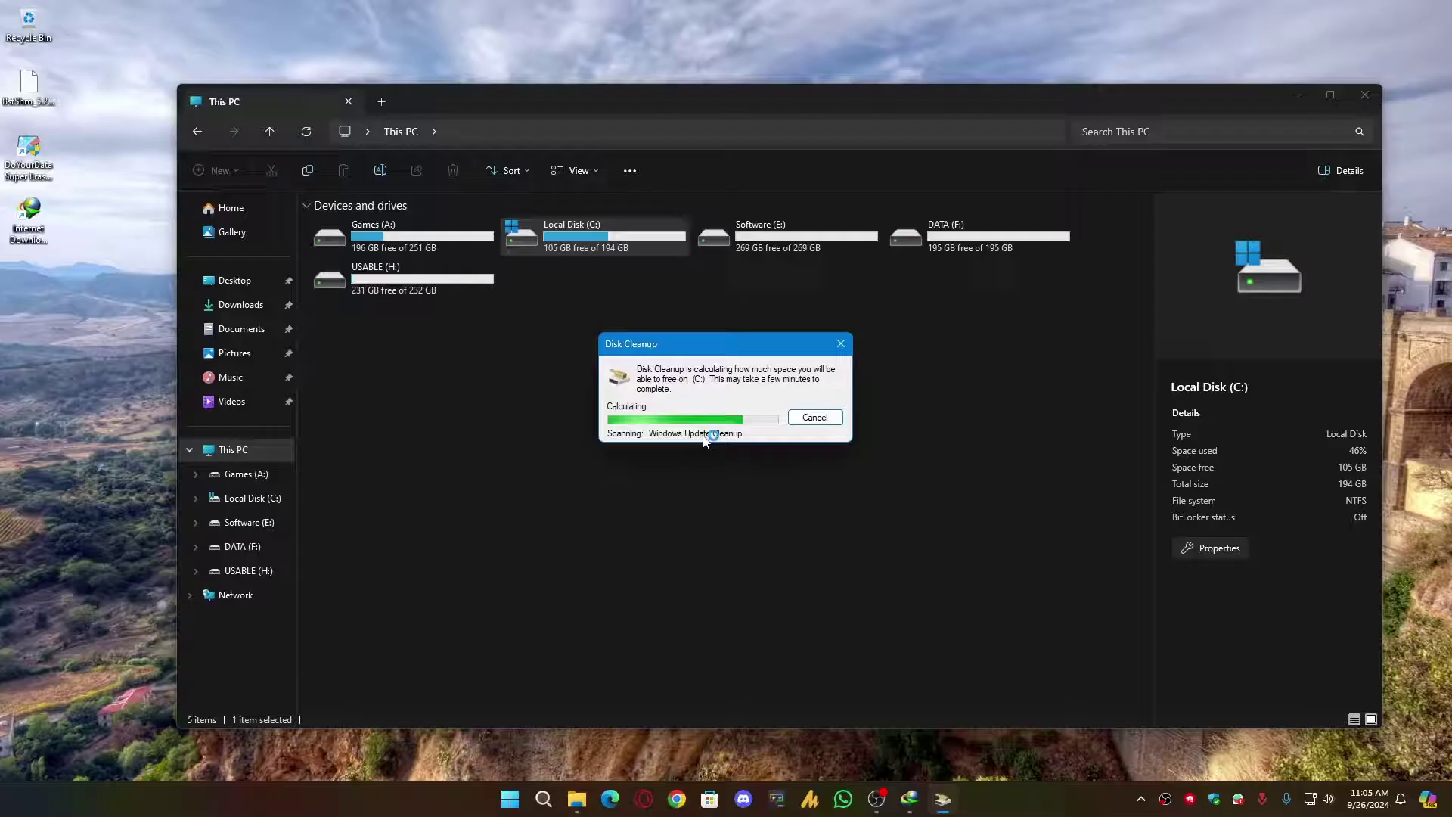
pyautogui.scroll(-3, 155, 185)
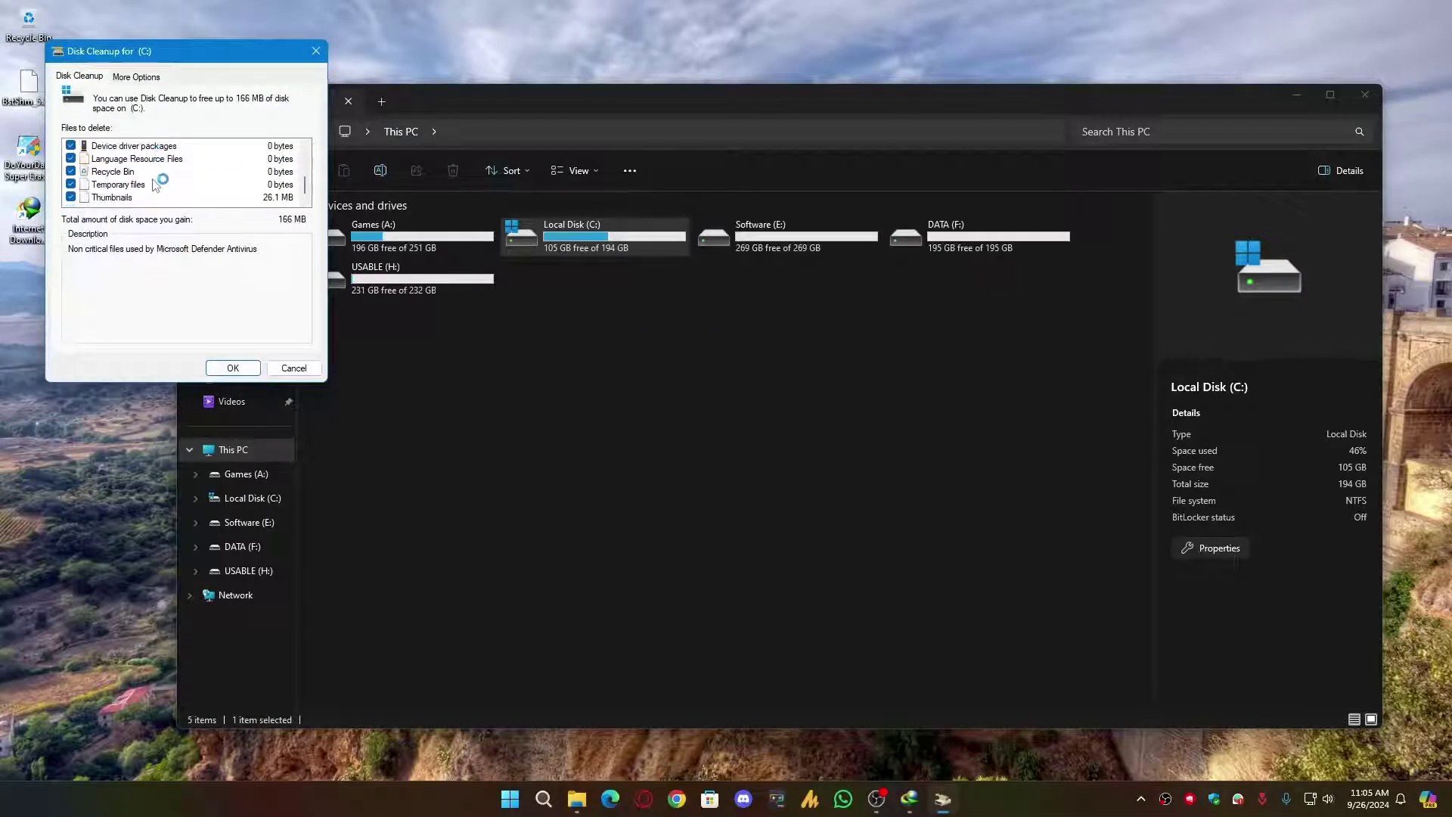
pyautogui.click(233, 368)
pyautogui.click(746, 410)
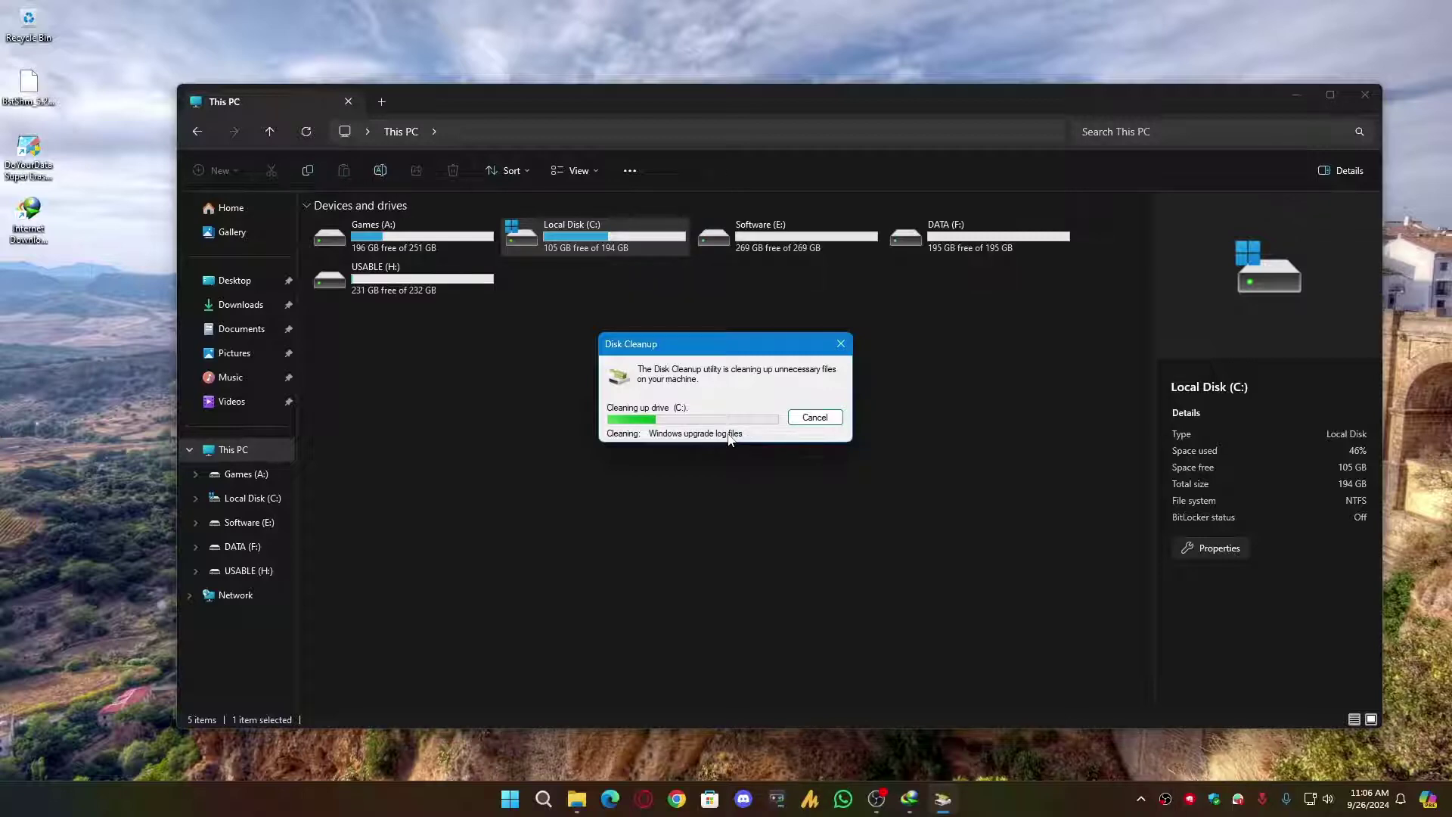
pyautogui.press('super')
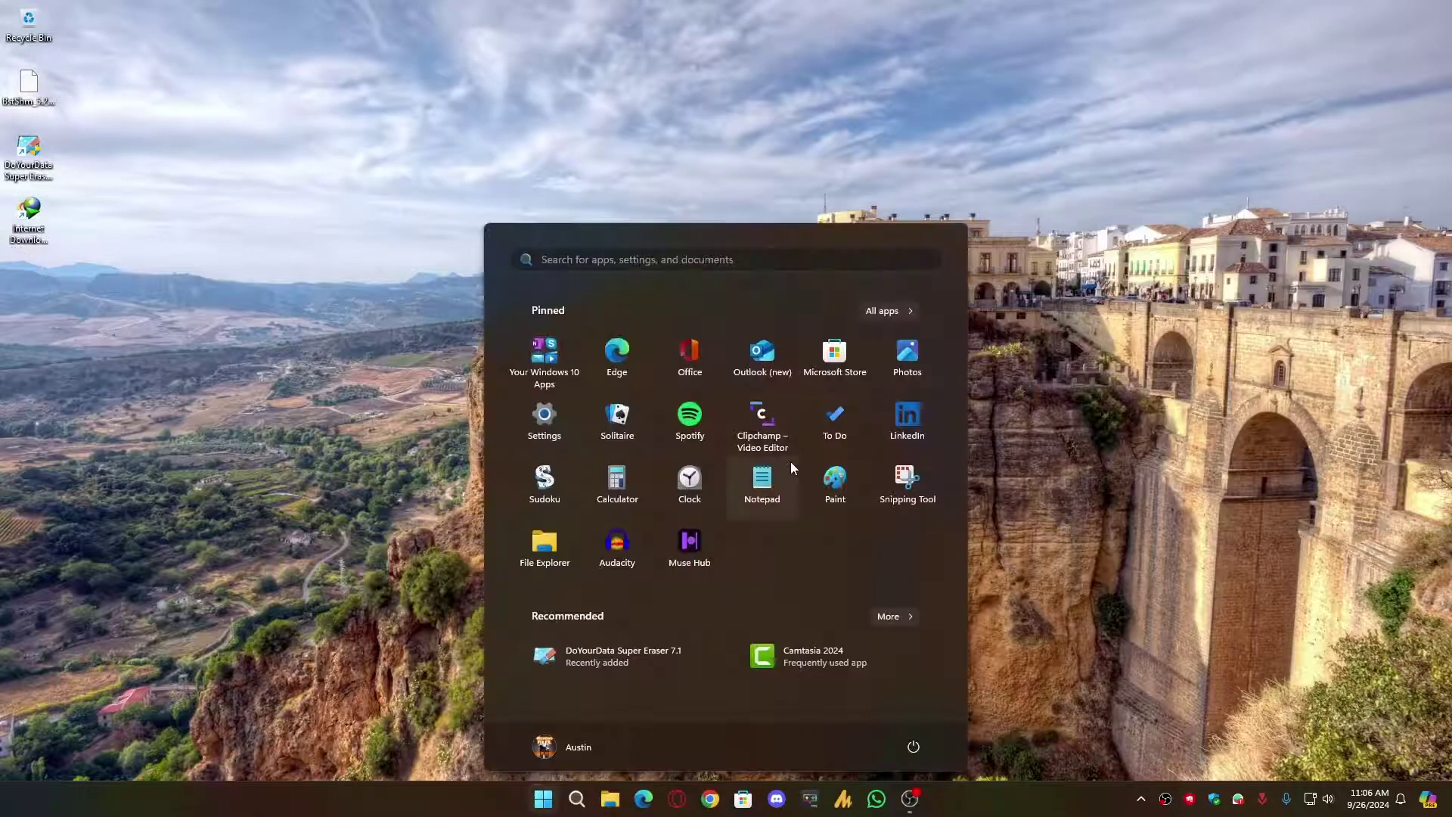
# - Open Storage settings and view the cleanup recommendations for Local Disk (C:)
pyautogui.write('storage settings')
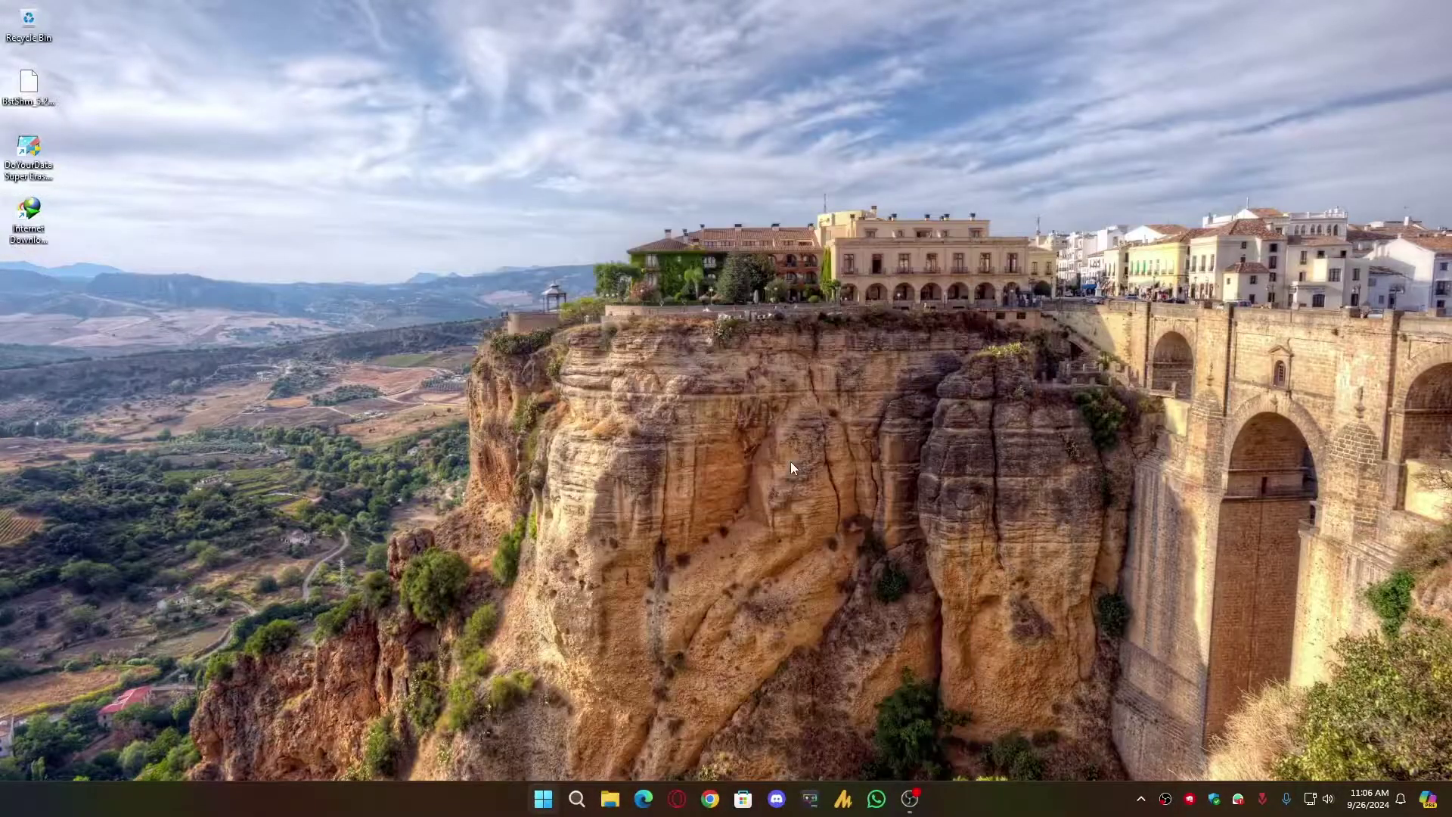
pyautogui.press('Return')
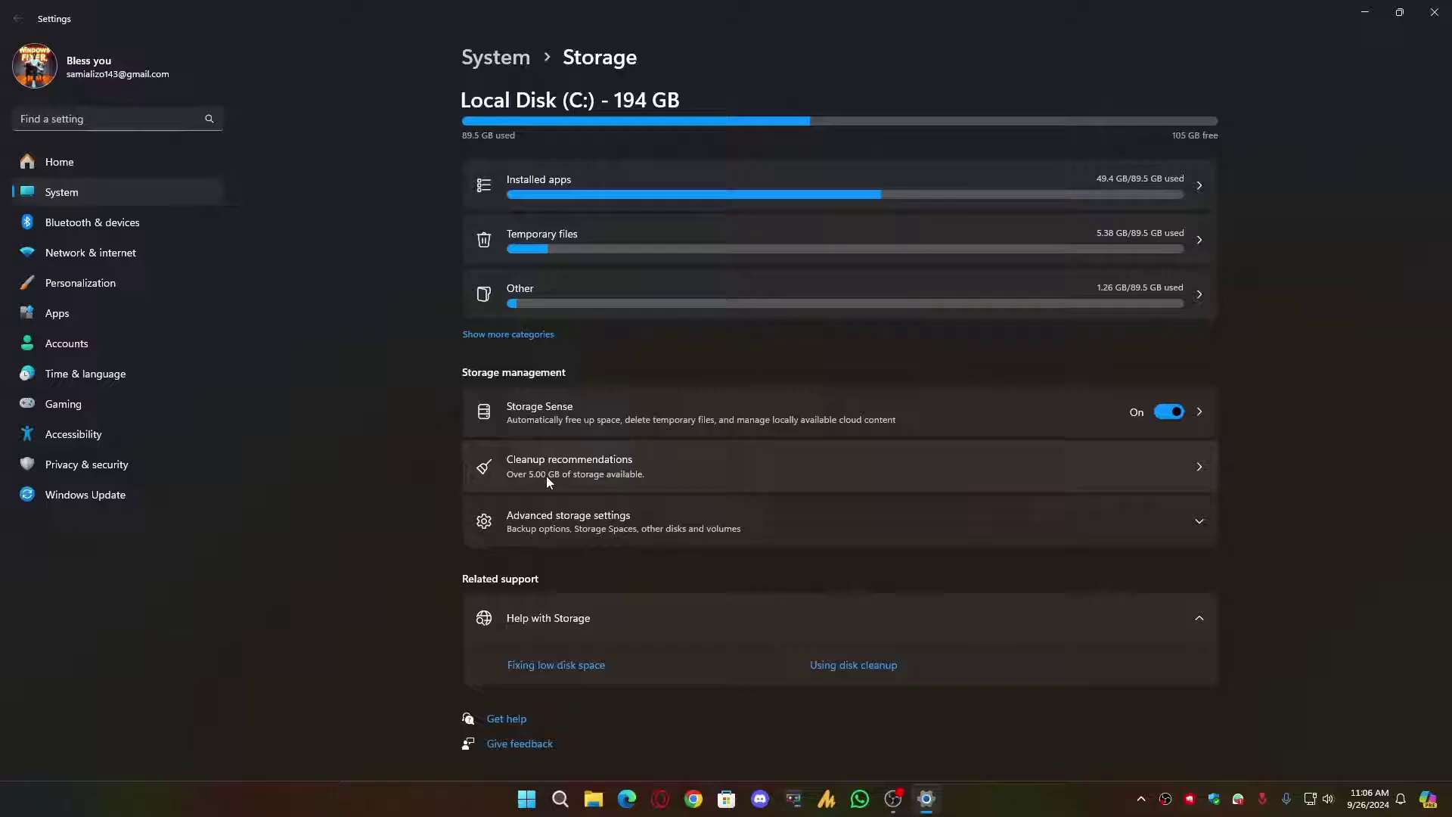
pyautogui.click(637, 475)
# - Cut the naruto_illustration-wallpaper-1920x1200 image from the Downloads folder
pyautogui.press('super+e')
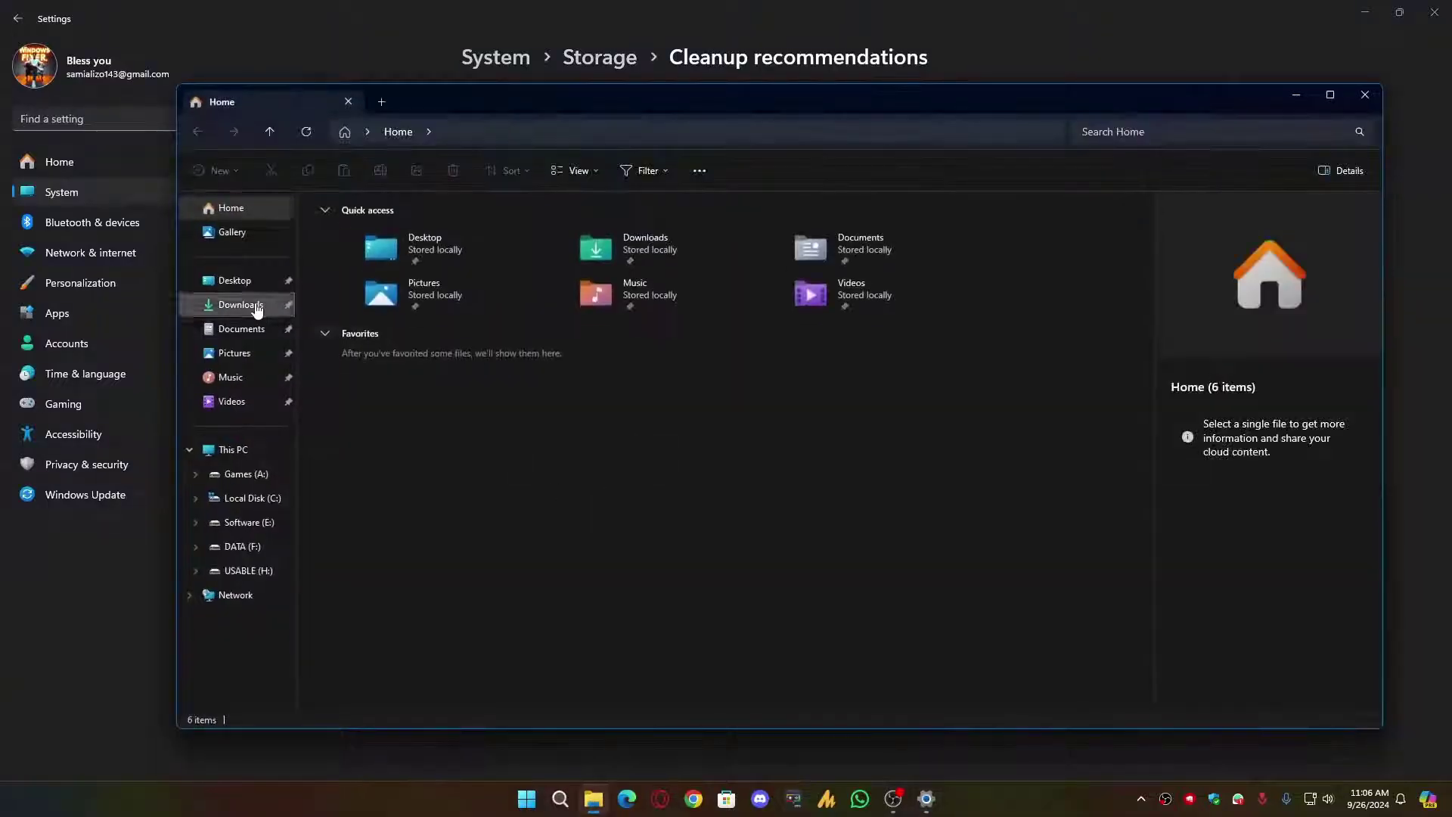
pyautogui.click(239, 304)
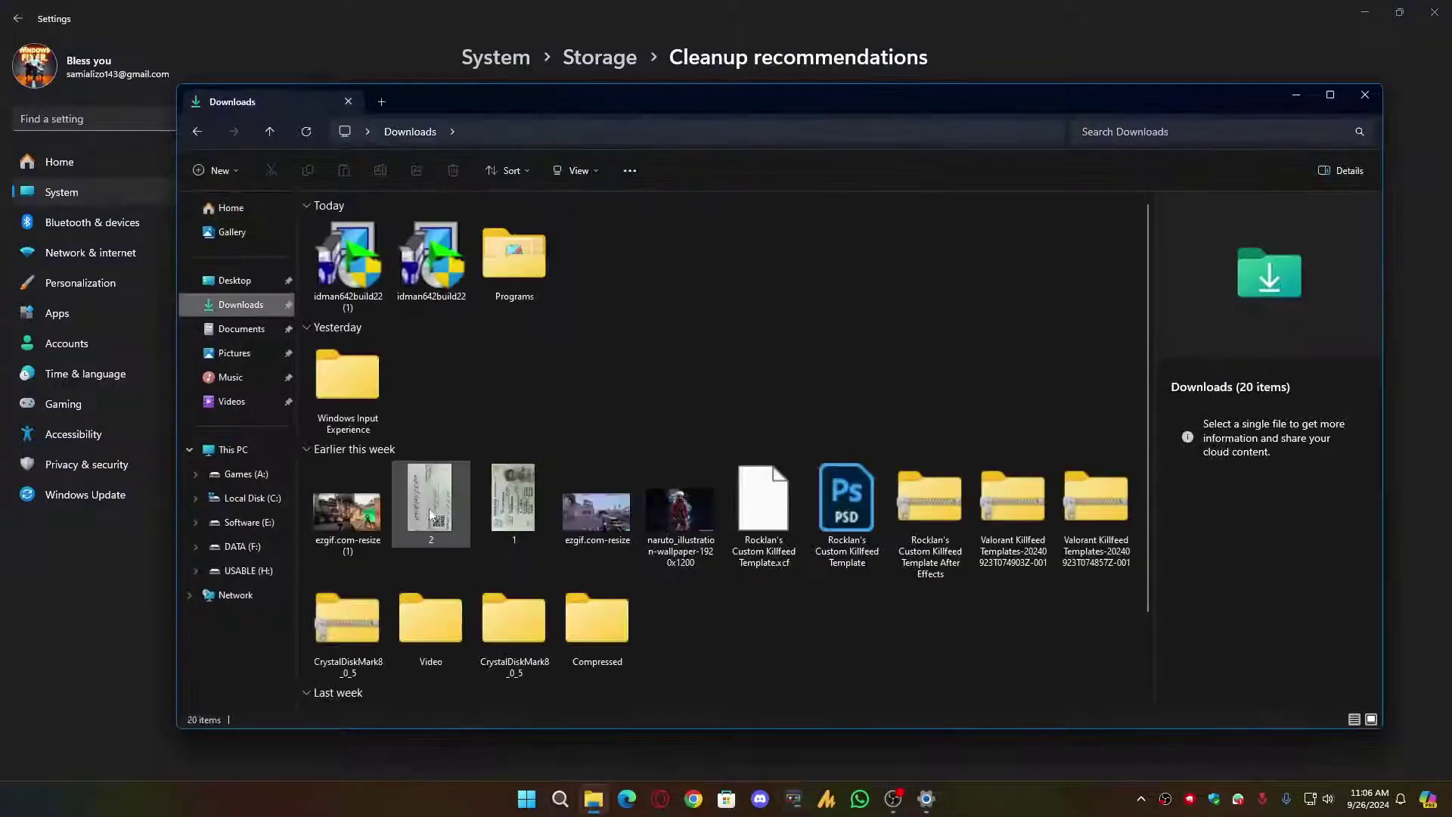
pyautogui.click(680, 511)
pyautogui.rightClick(679, 558)
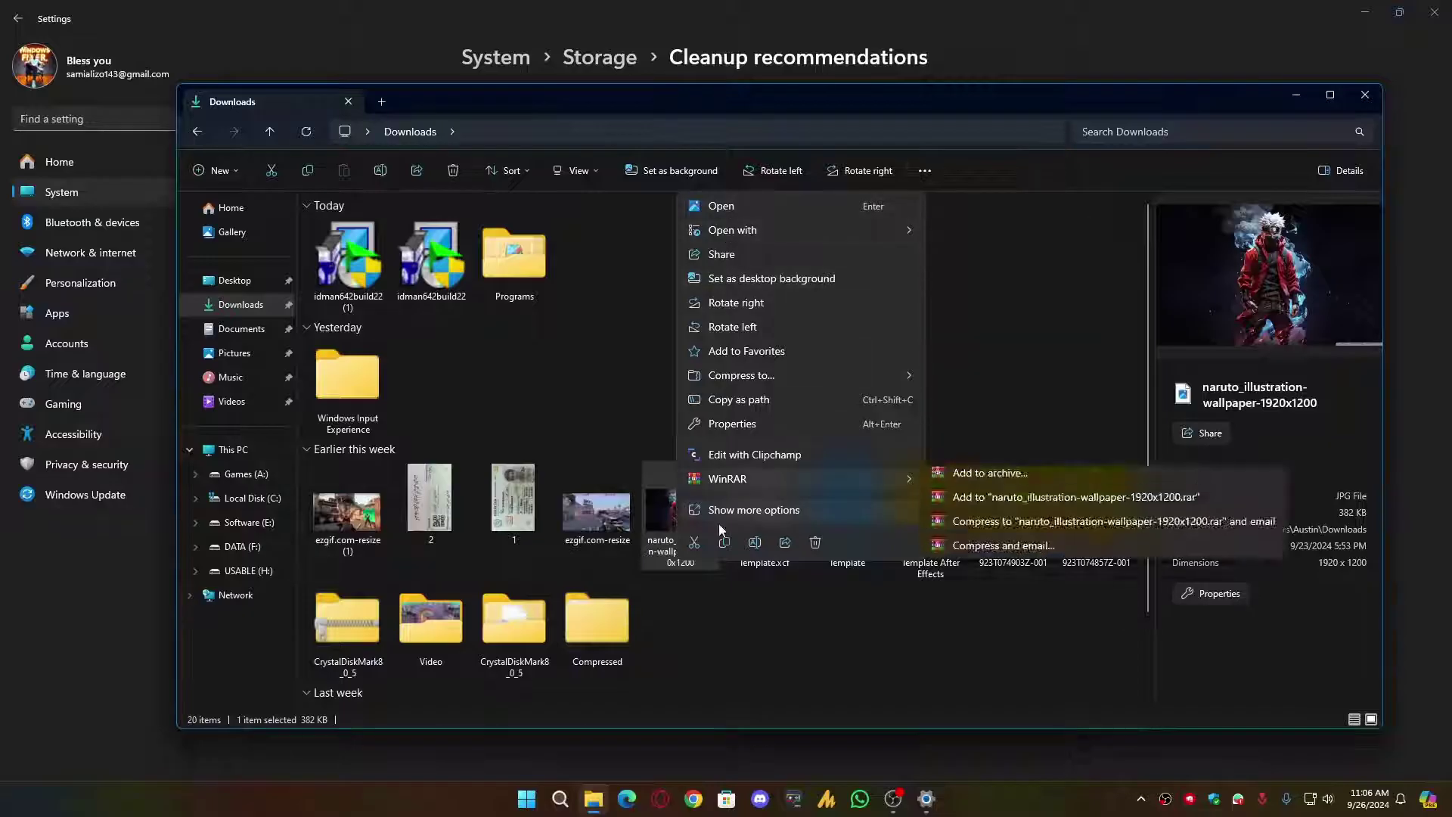
pyautogui.click(696, 542)
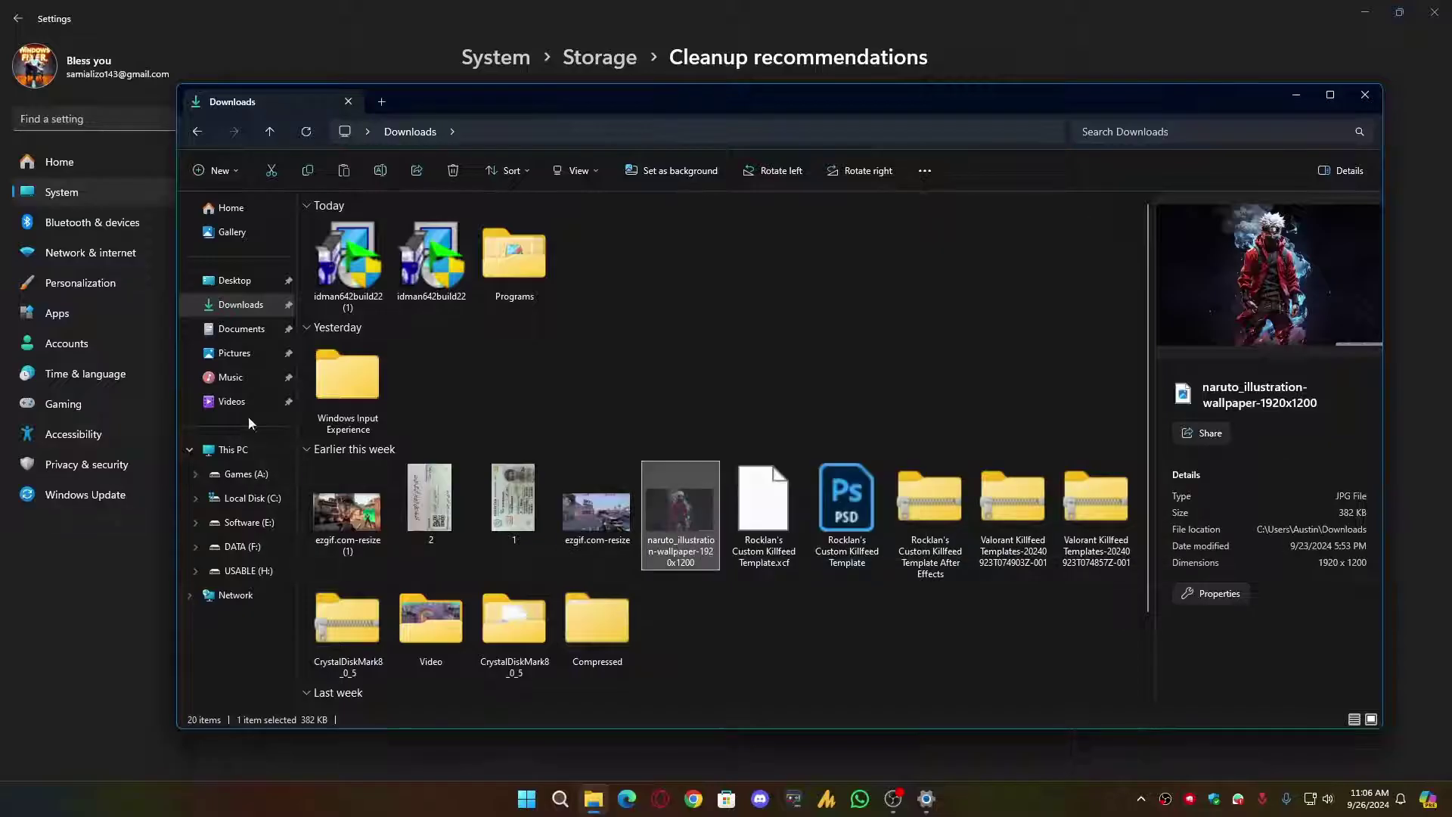
# - Paste the wallpaper into Pictures and close File Explorer
pyautogui.click(233, 352)
pyautogui.rightClick(557, 389)
pyautogui.click(575, 407)
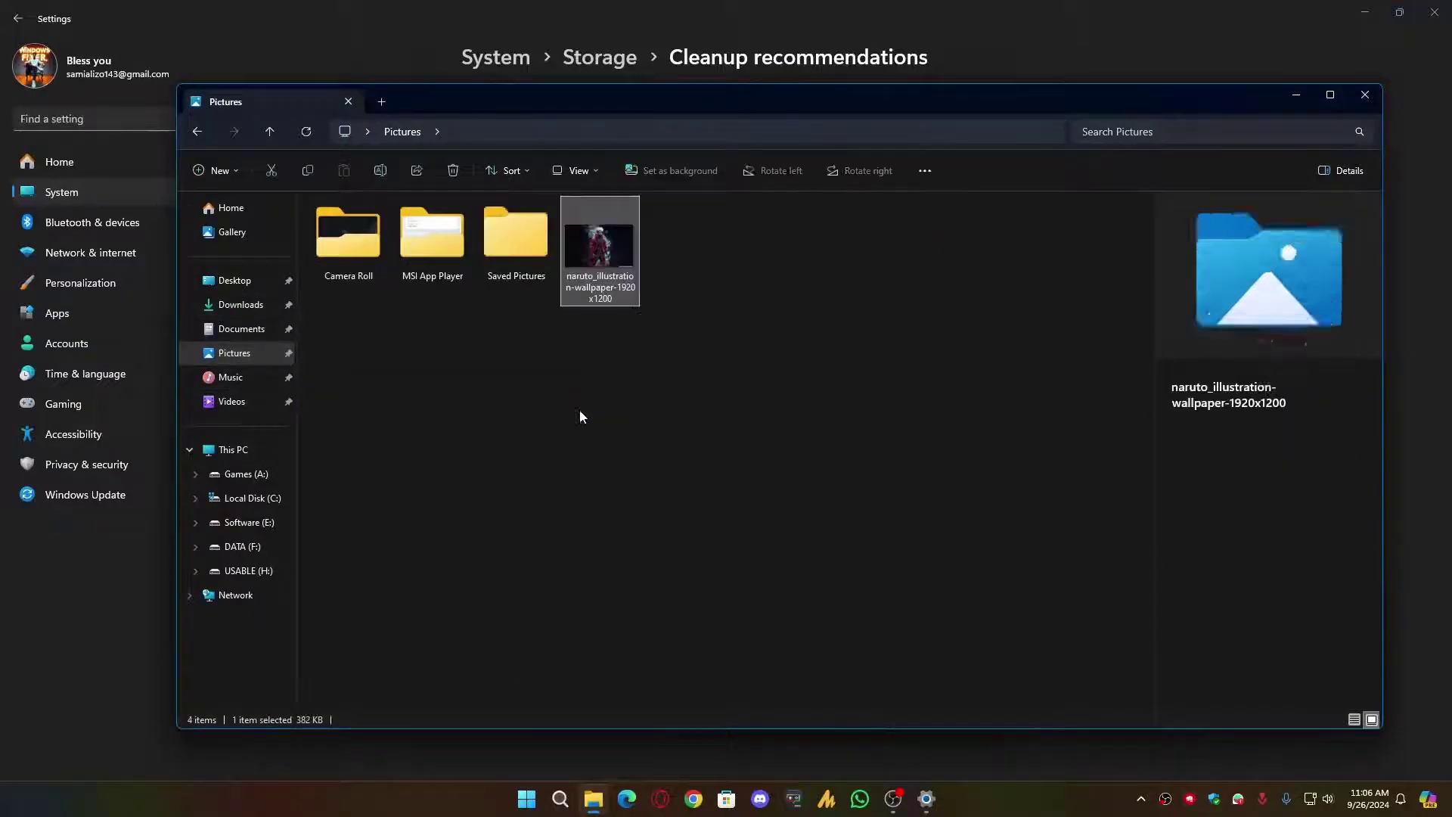
pyautogui.rightClick(604, 243)
pyautogui.click(1342, 98)
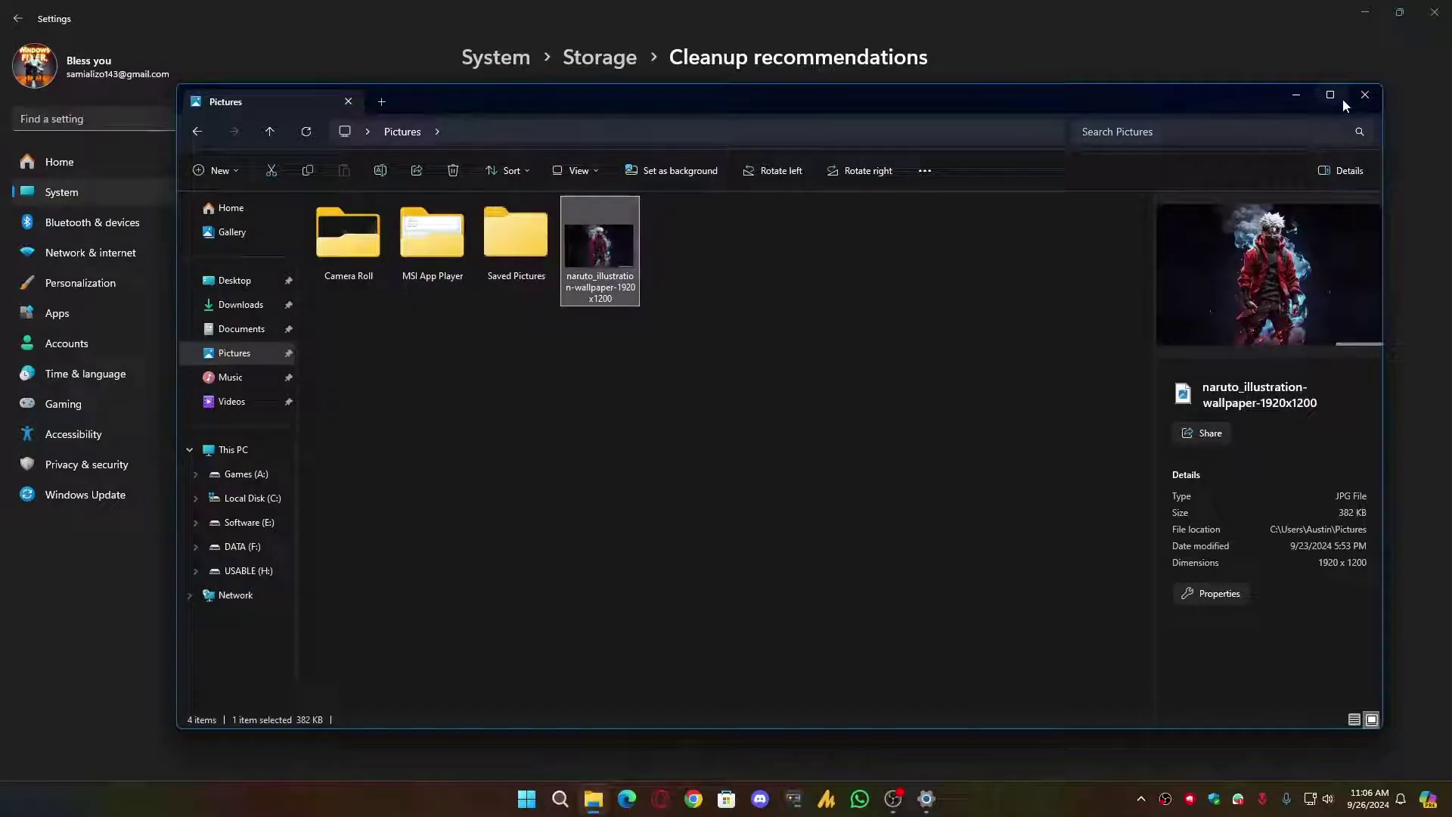
pyautogui.click(1365, 94)
# - Clean up the 5.32 GB of recommended Downloads files, then view the Installed apps list
pyautogui.click(575, 272)
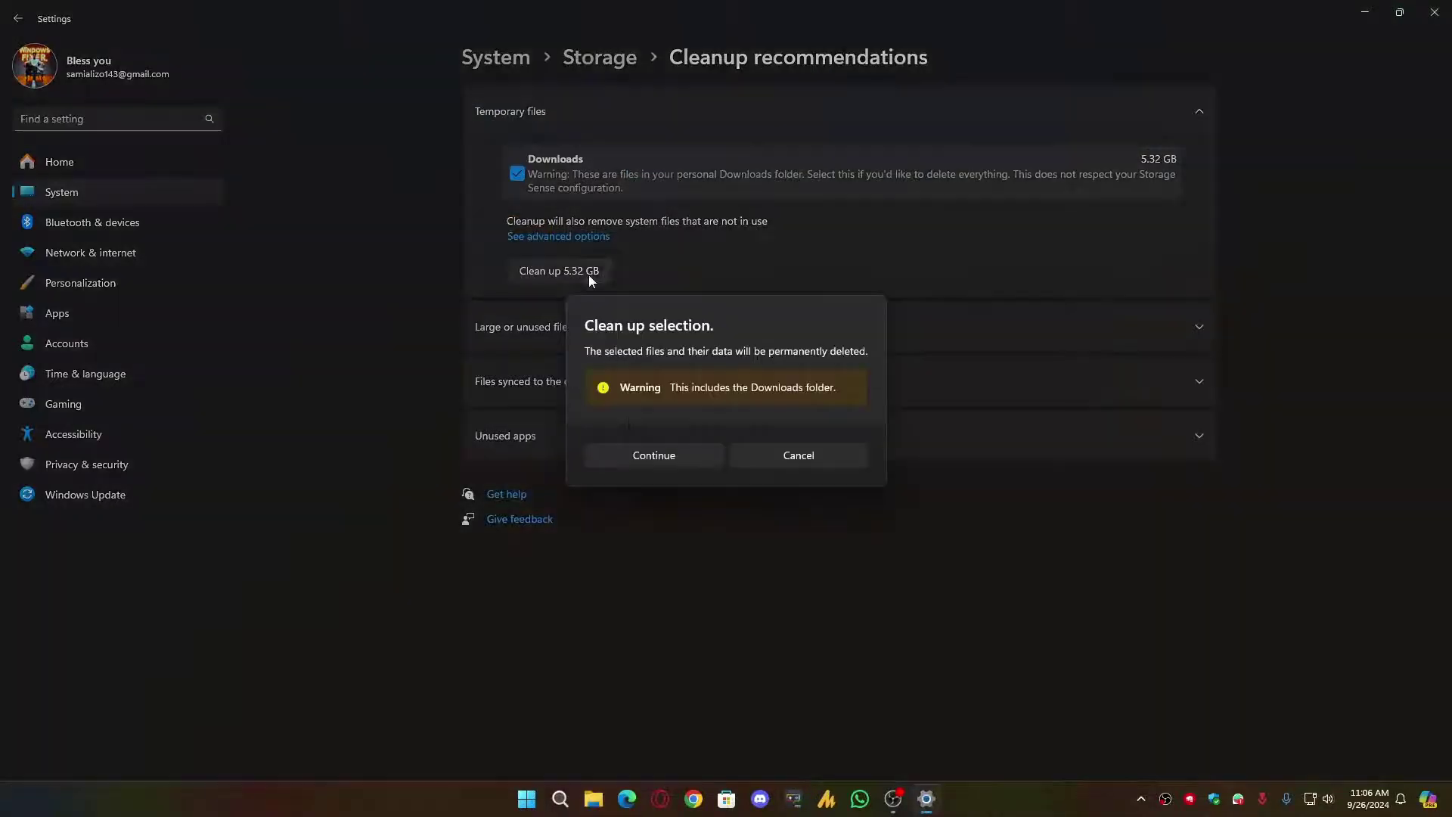
pyautogui.click(665, 456)
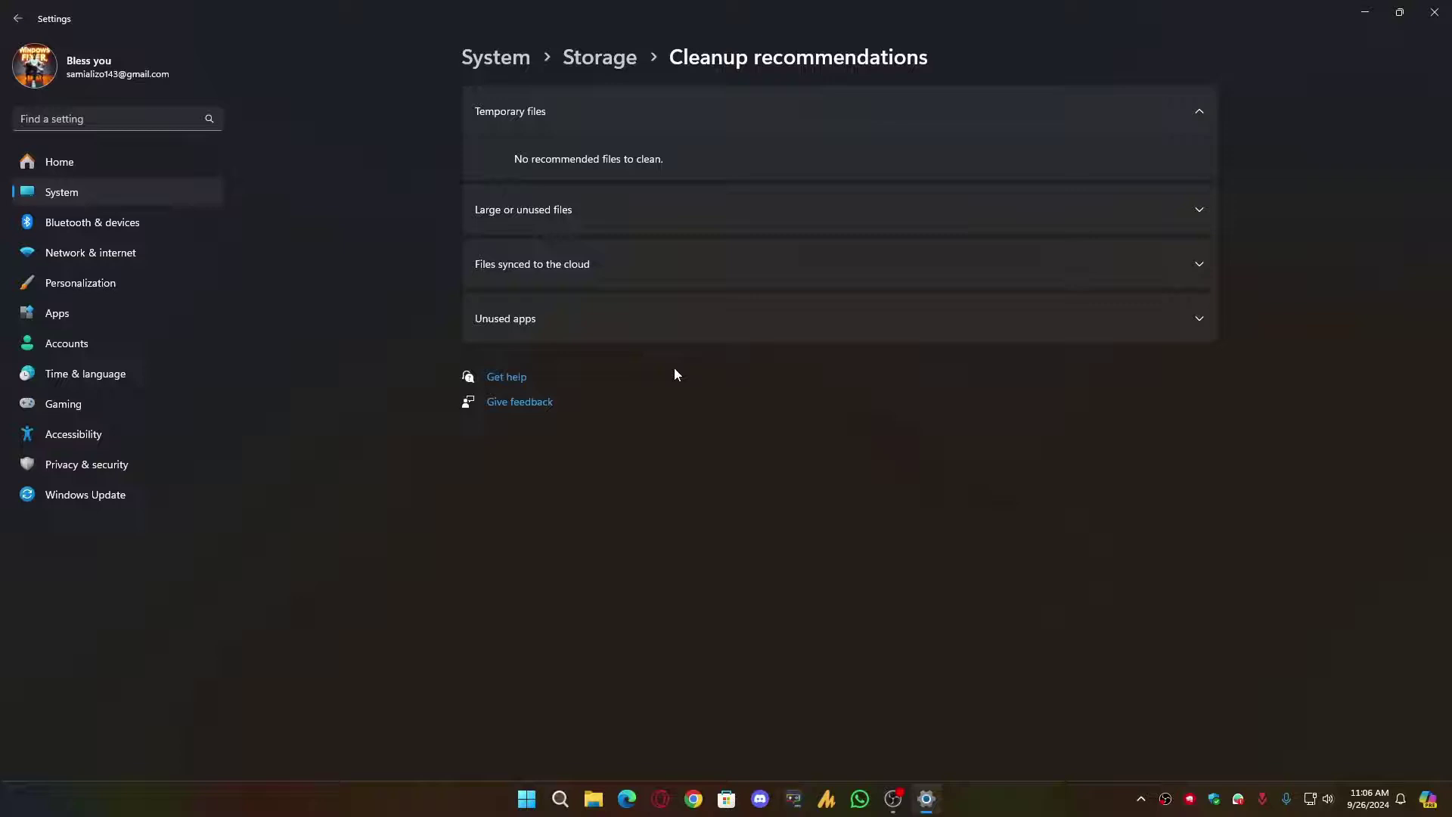
pyautogui.hotkey('alt', 'Left')
pyautogui.click(586, 204)
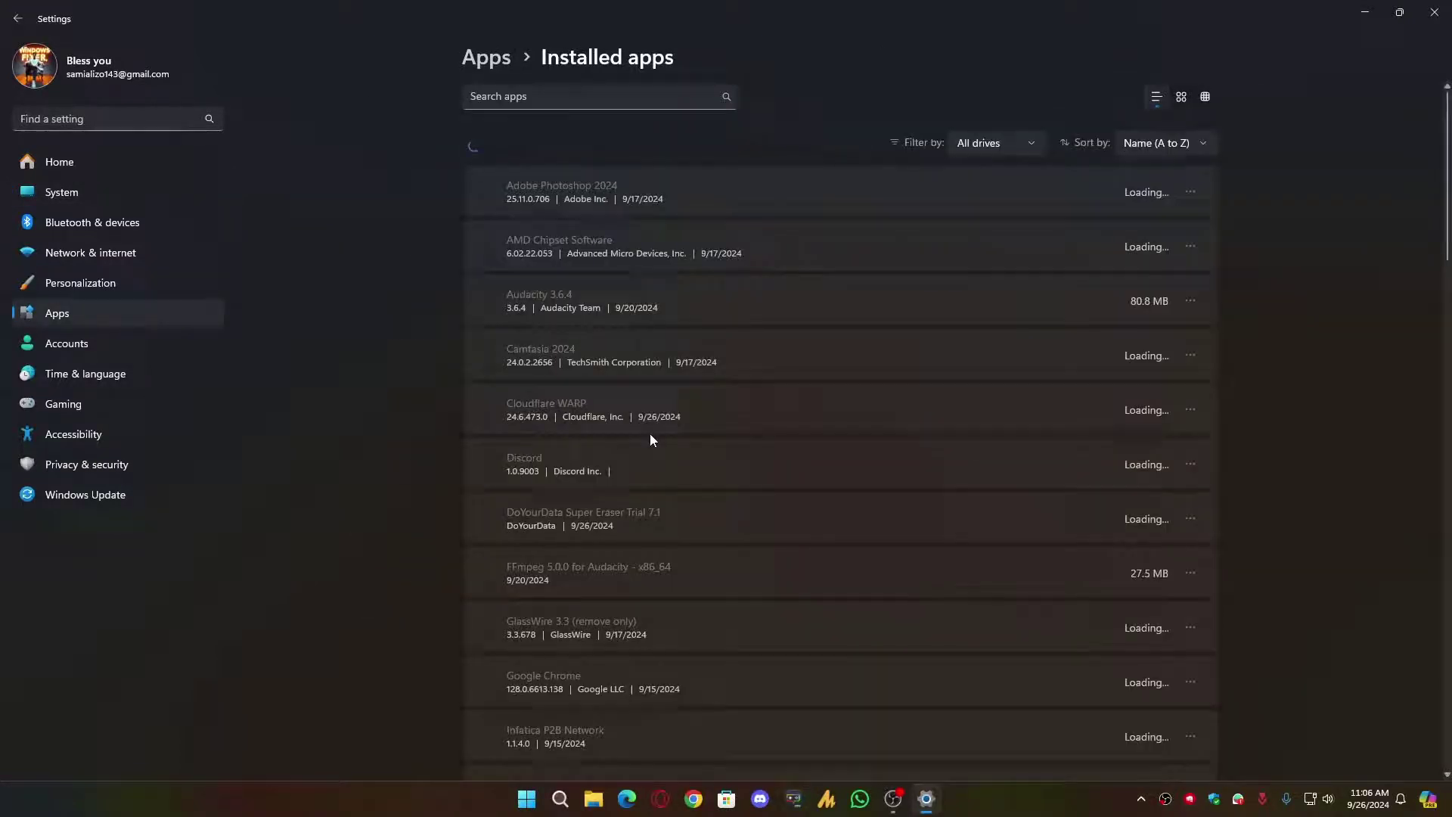
pyautogui.scroll(-5, 670, 524)
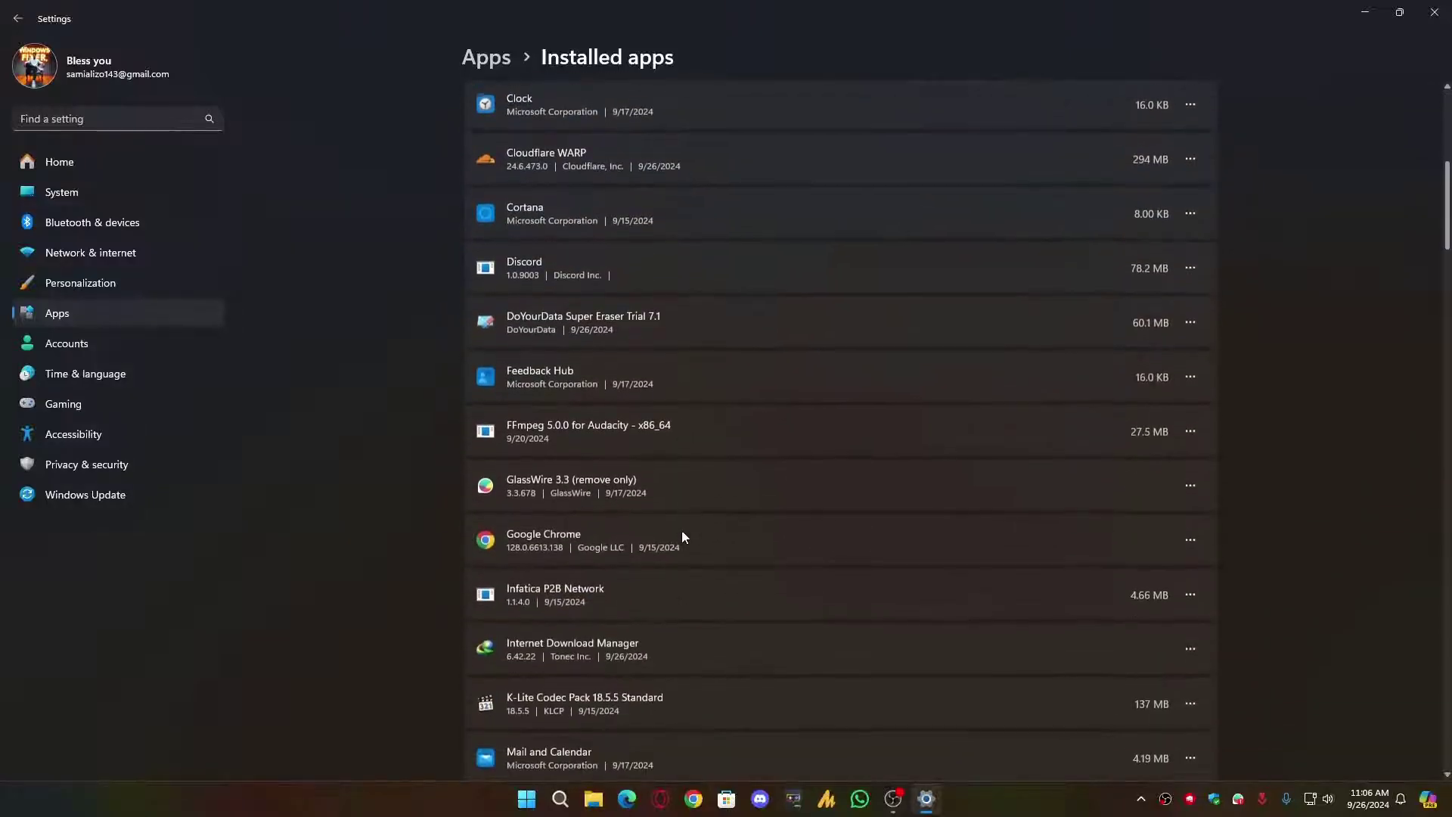
pyautogui.scroll(5, 682, 536)
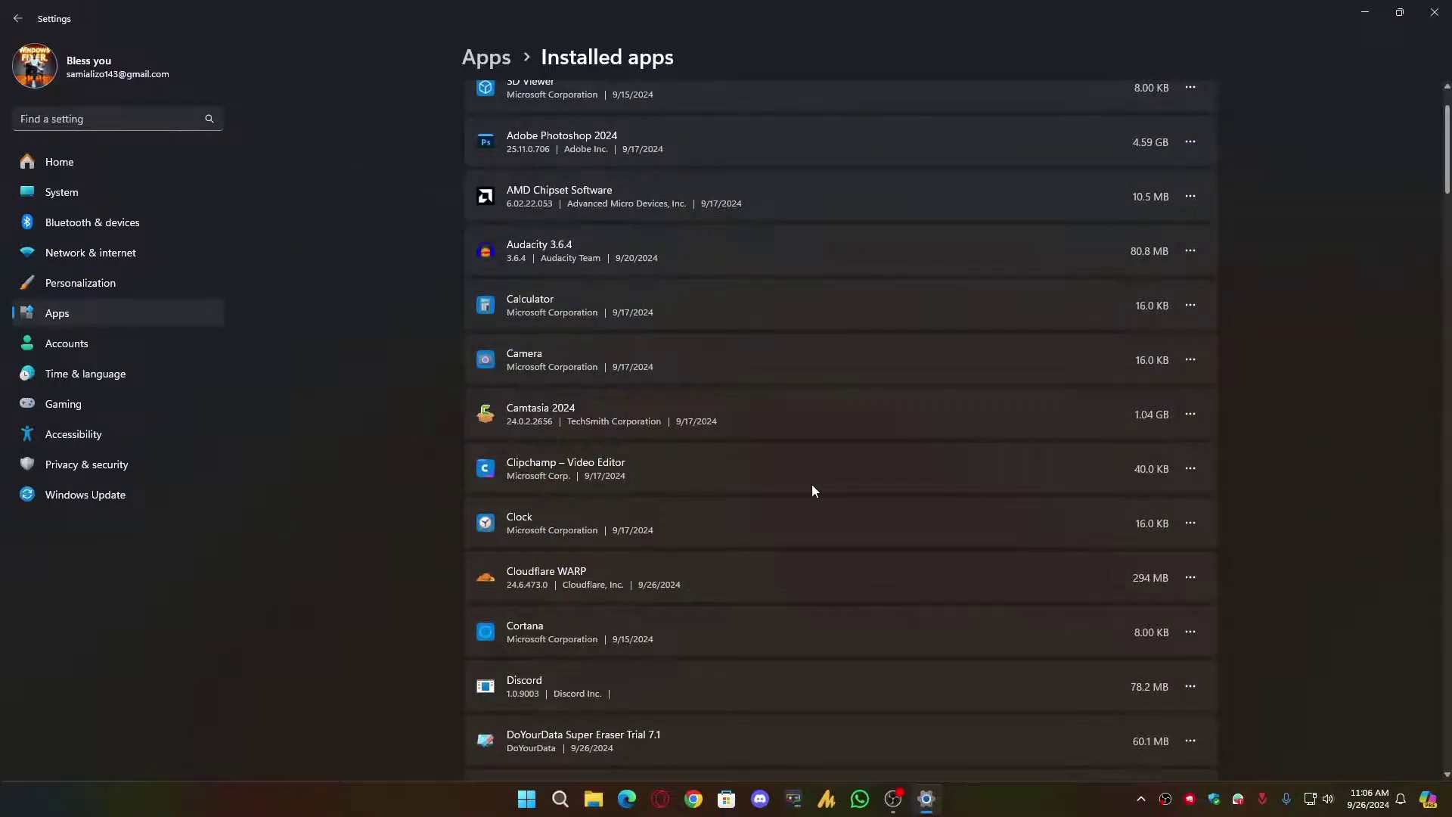
# - Return to Storage, show more categories, and open System & reserved showing the 6.37 GB hibernation file
pyautogui.scroll(-3, 813, 490)
pyautogui.hotkey('alt', 'Left')
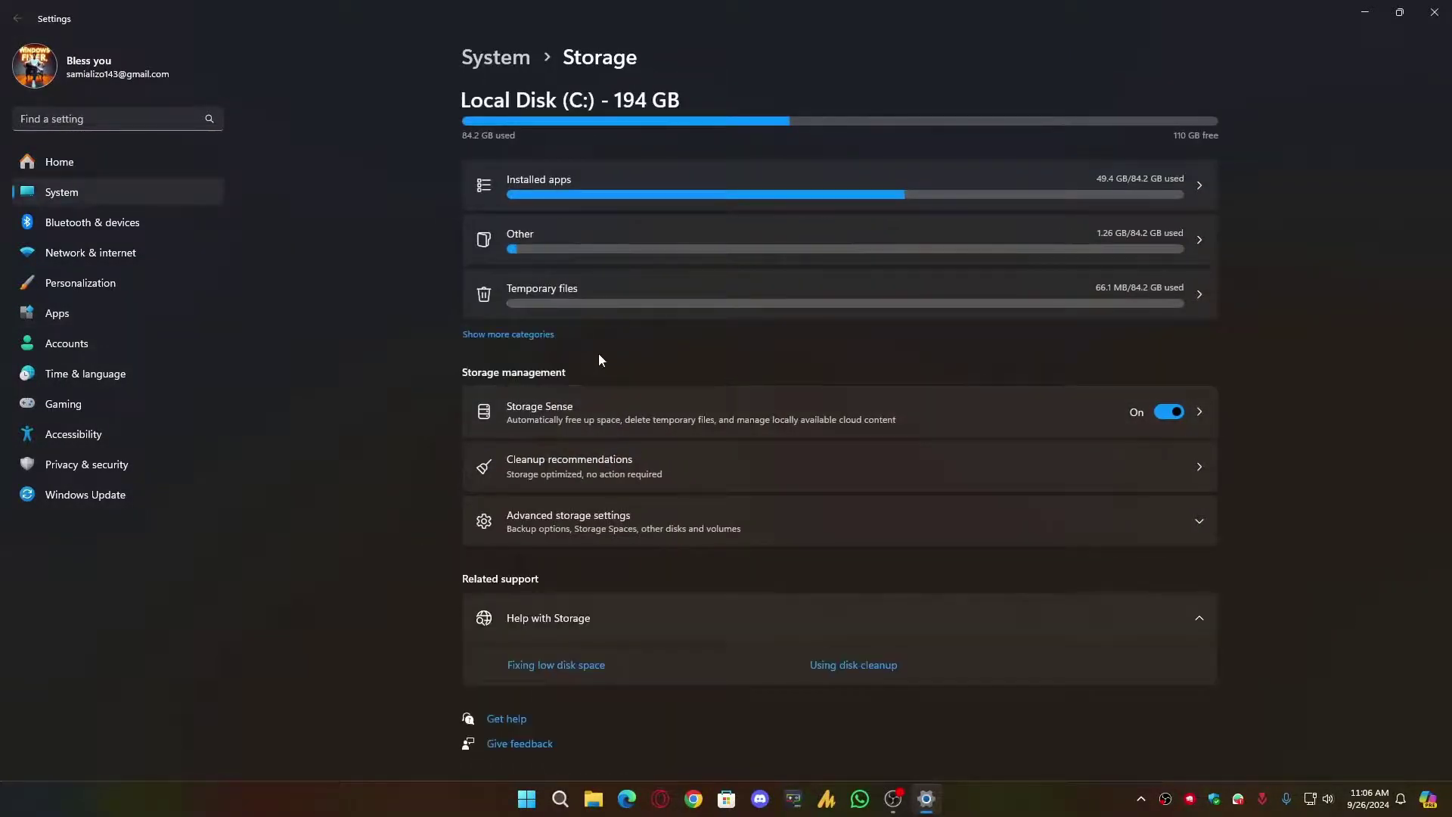
pyautogui.click(498, 334)
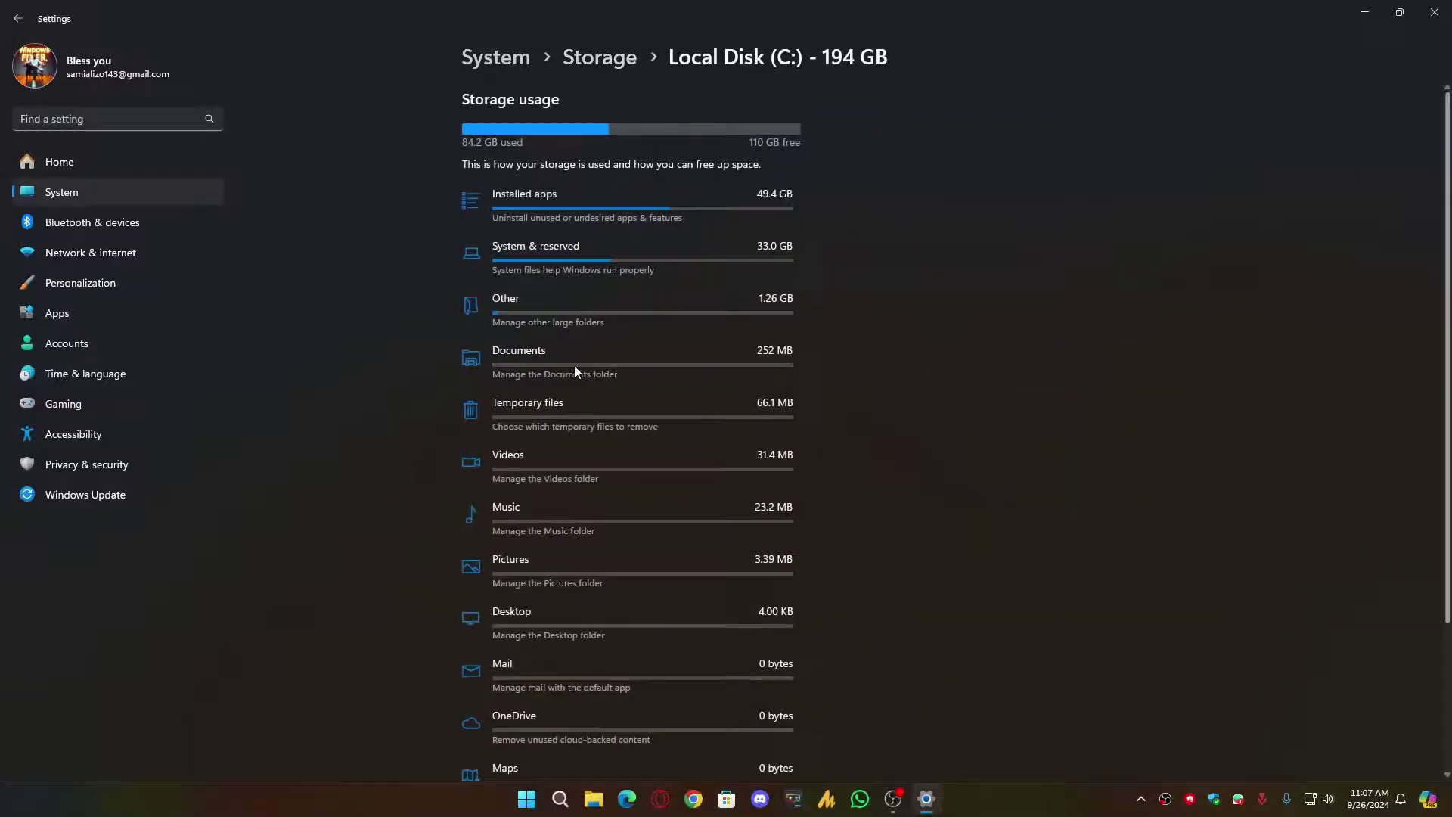
pyautogui.click(581, 263)
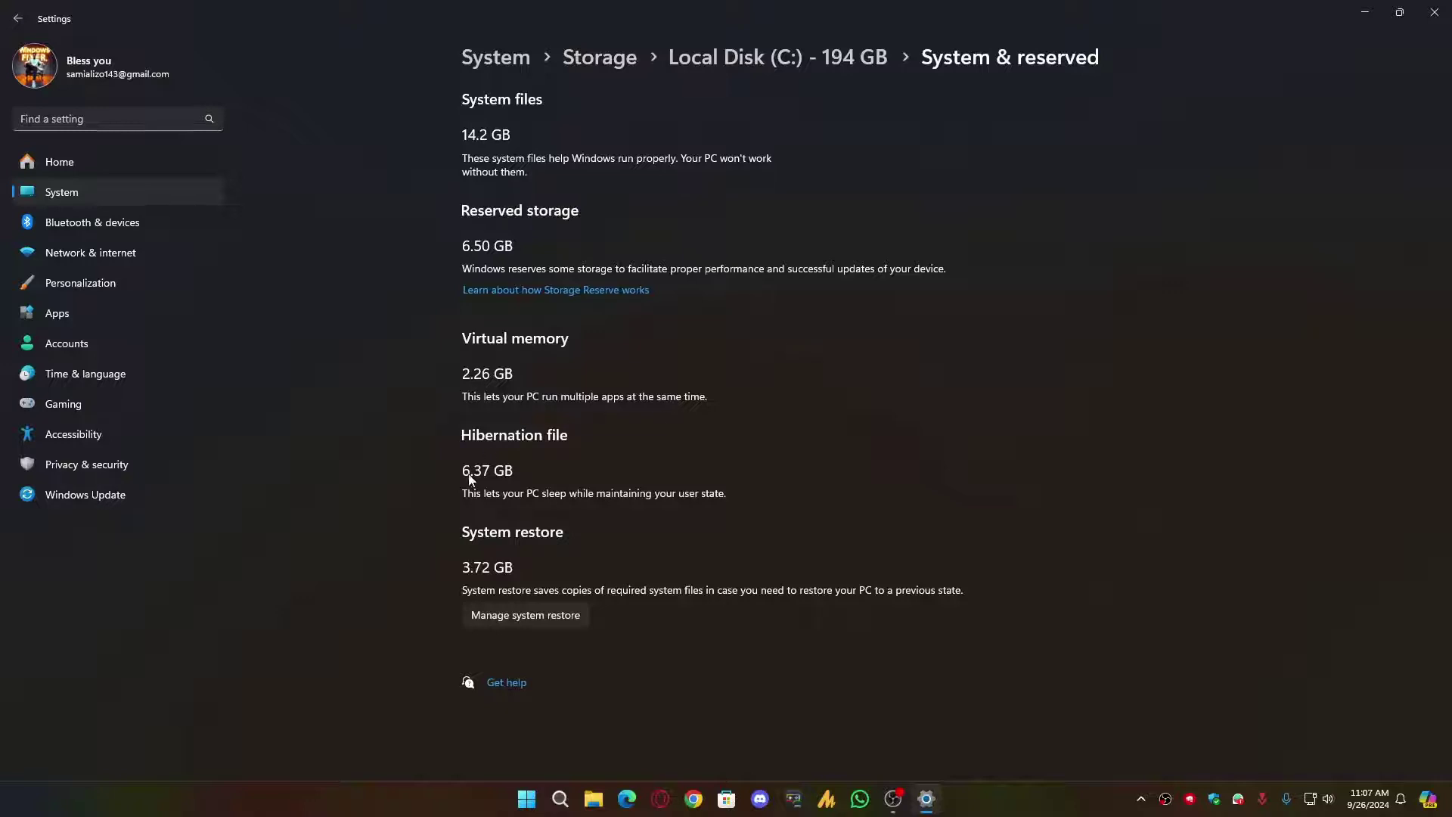
# - Open This PC beside Settings and select Local Disk (C:)
pyautogui.click(594, 799)
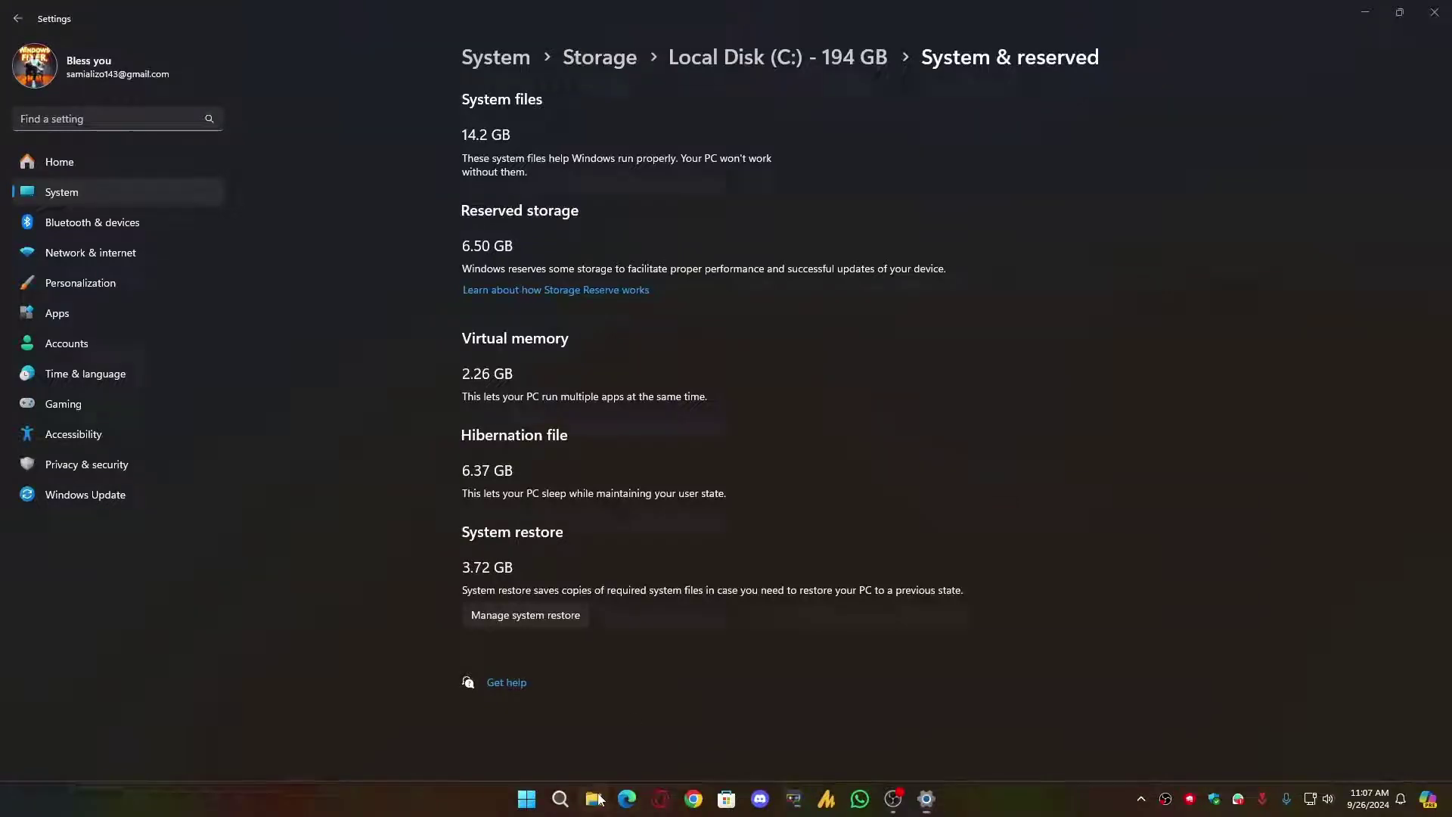
pyautogui.click(235, 449)
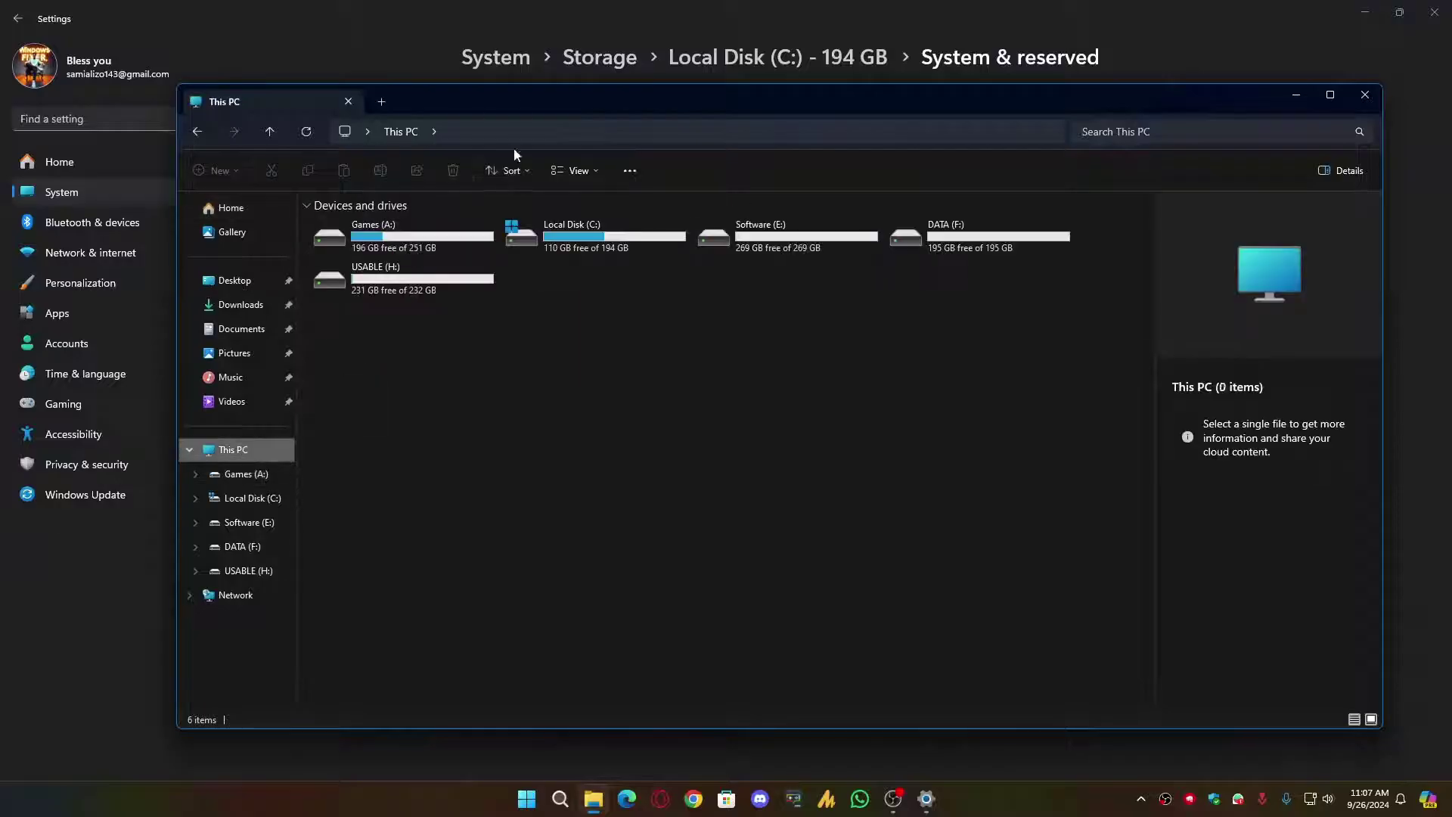
pyautogui.moveTo(580, 87); pyautogui.dragTo(1155, 114)
pyautogui.click(1151, 262)
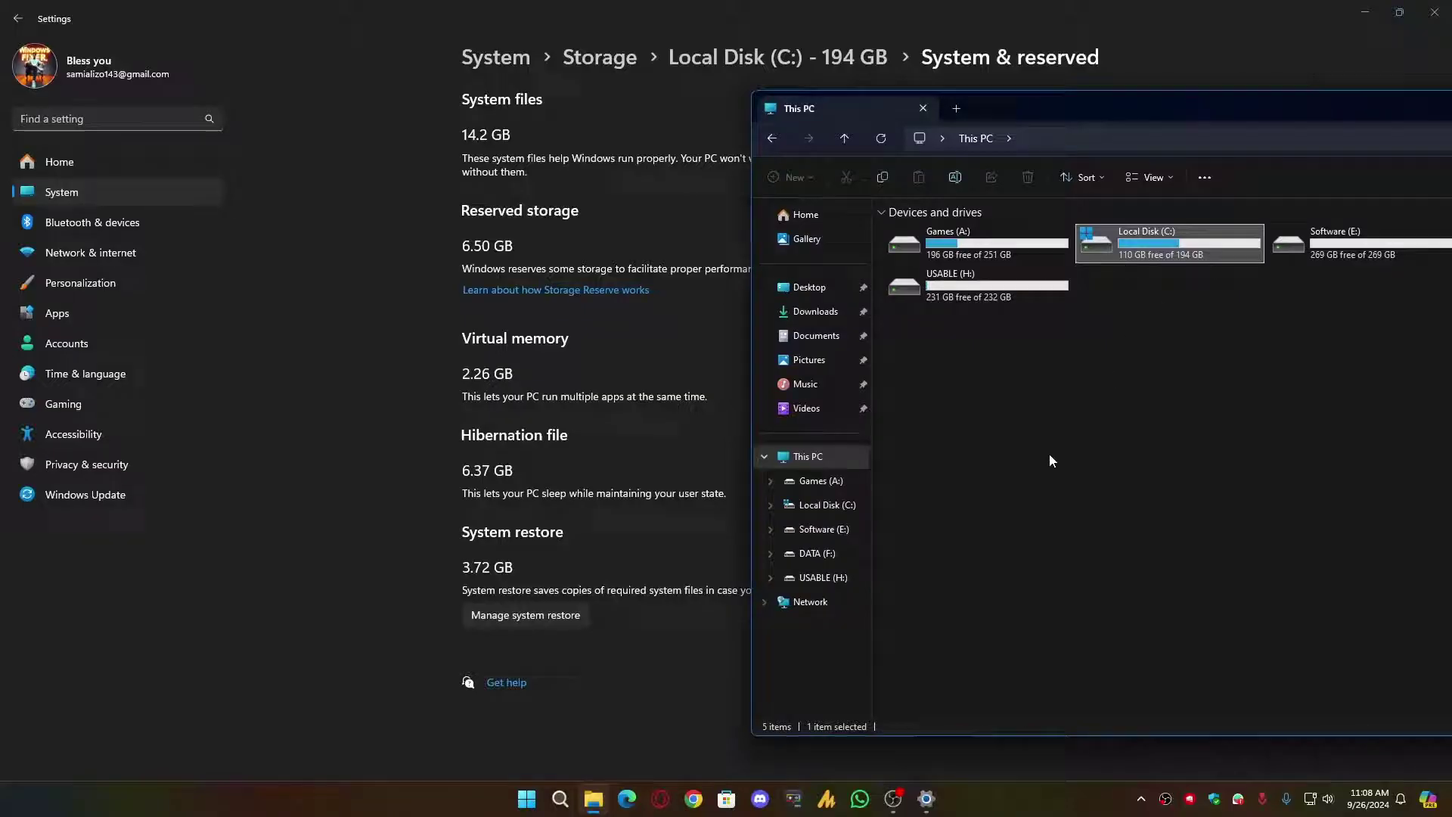
# - Launch Command Prompt as administrator to run powercfg.exe /hibernate off
pyautogui.press('super')
pyautogui.write('cmd')
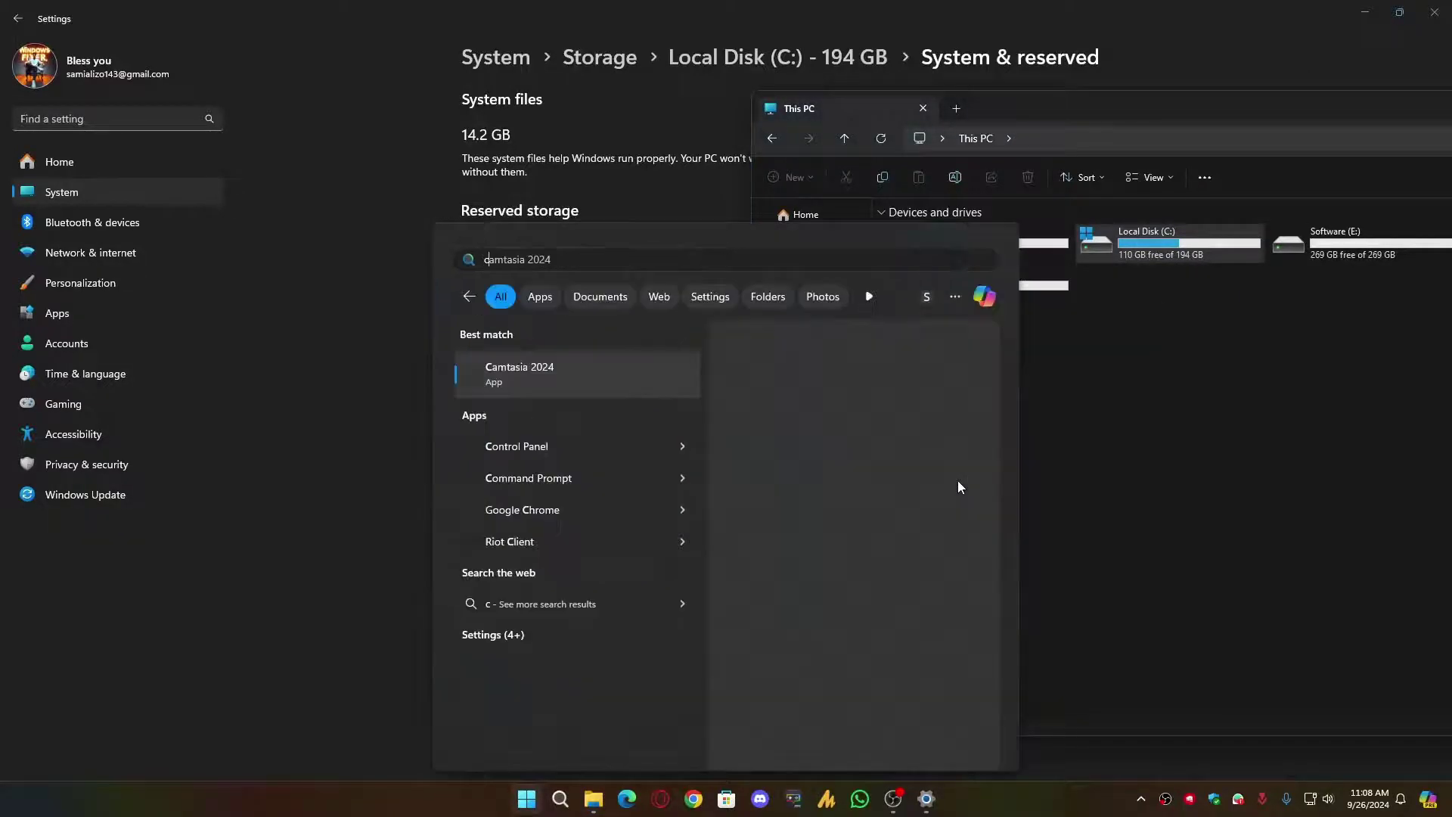
pyautogui.hotkey('shift', 'F10')
pyautogui.press('Return')
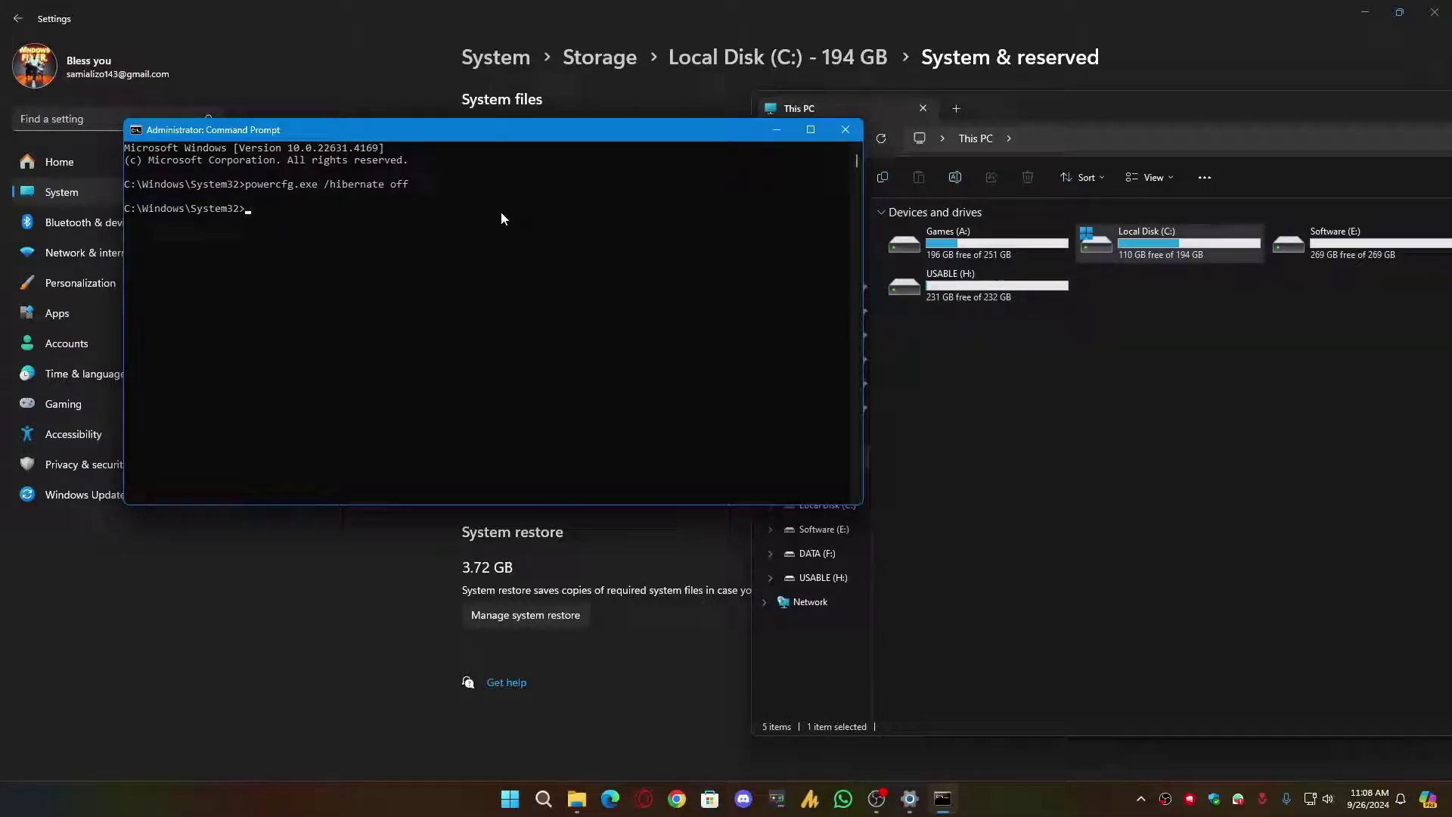
# - Close Command Prompt and refresh This PC so C: shows 116 GB free
pyautogui.click(845, 129)
pyautogui.rightClick(1151, 348)
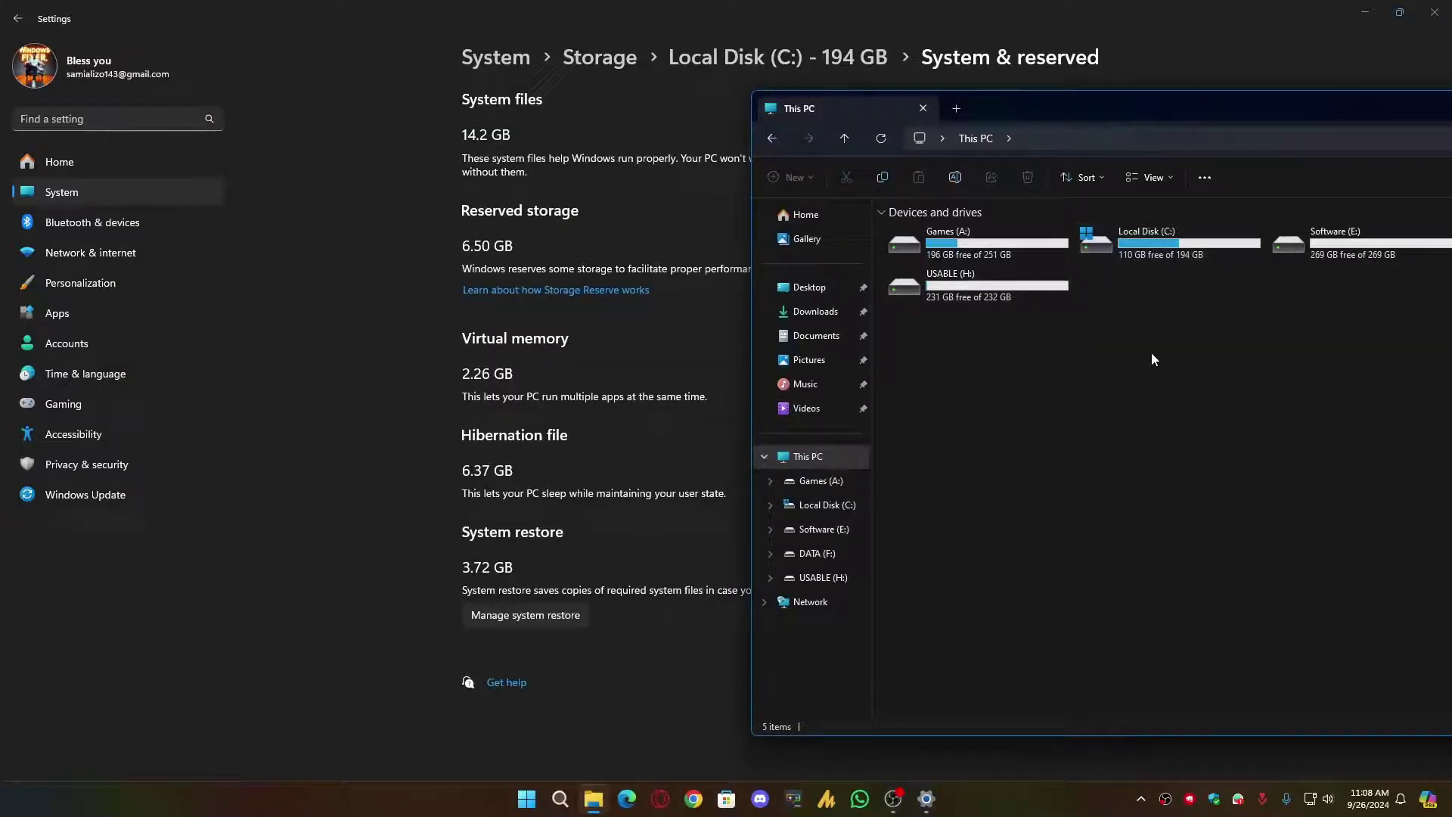
pyautogui.click(1204, 529)
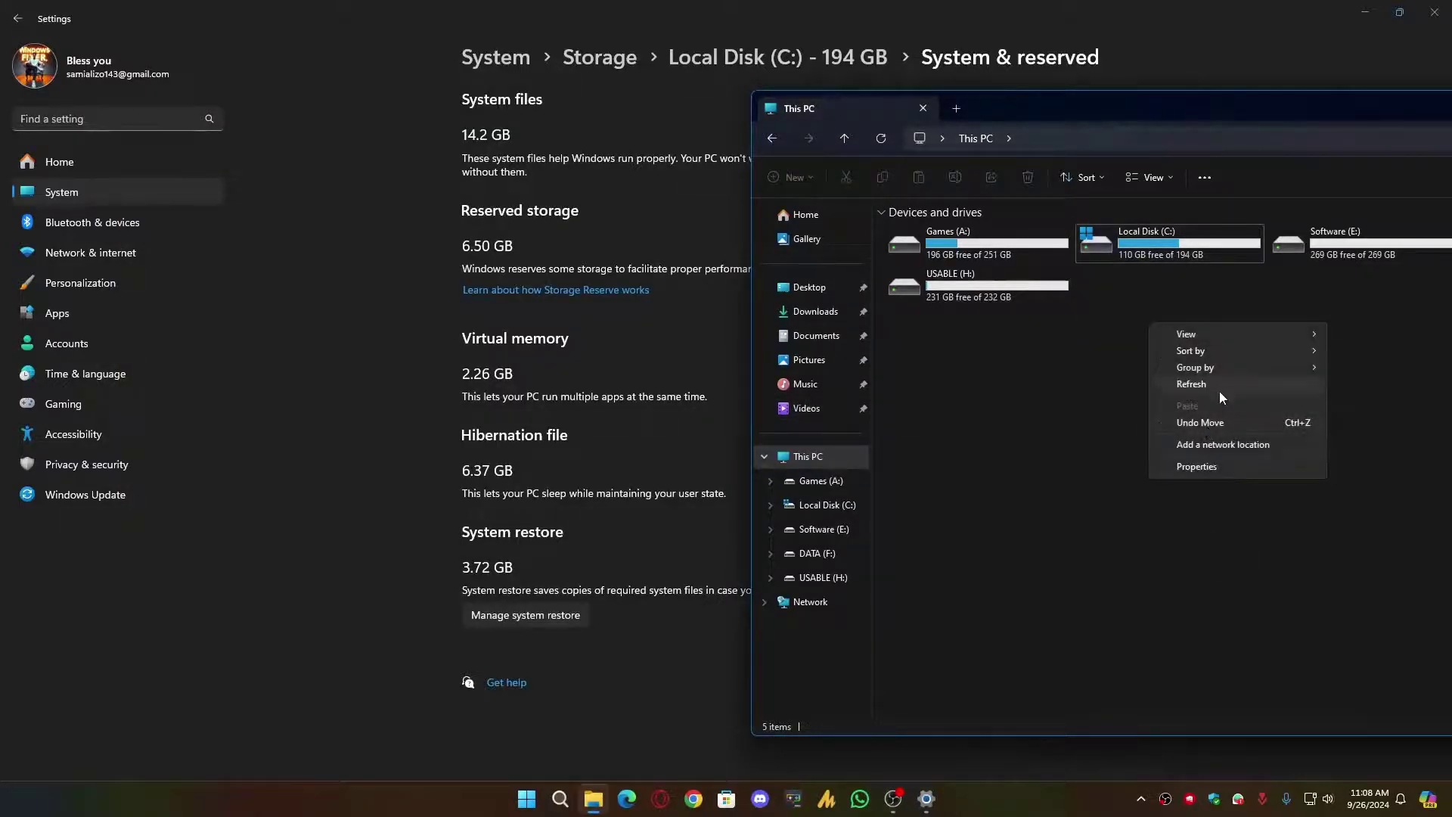
pyautogui.click(1199, 392)
pyautogui.click(1135, 246)
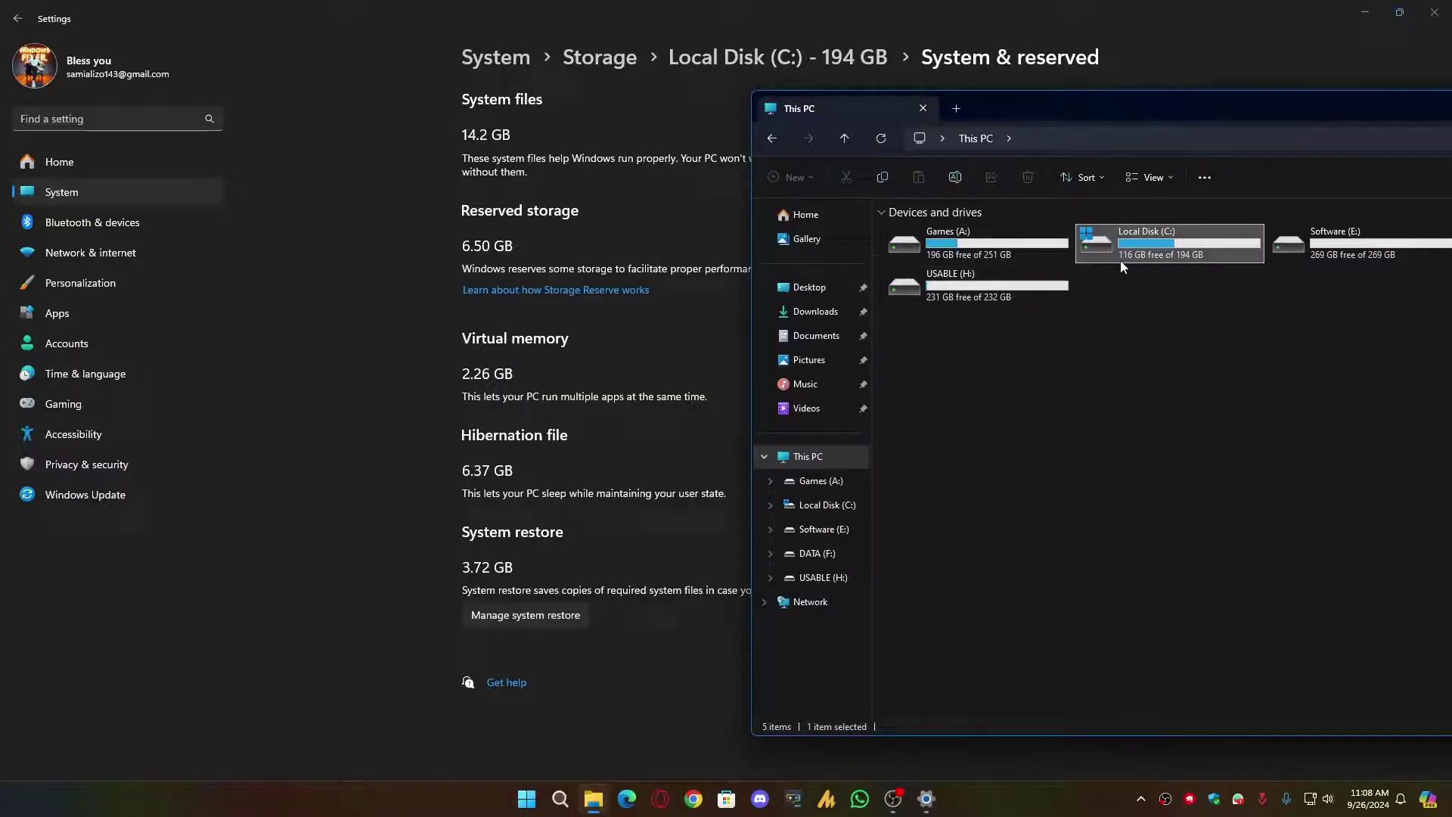
# - Check System & reserved in Settings, then close Settings and the This PC window
pyautogui.click(484, 476)
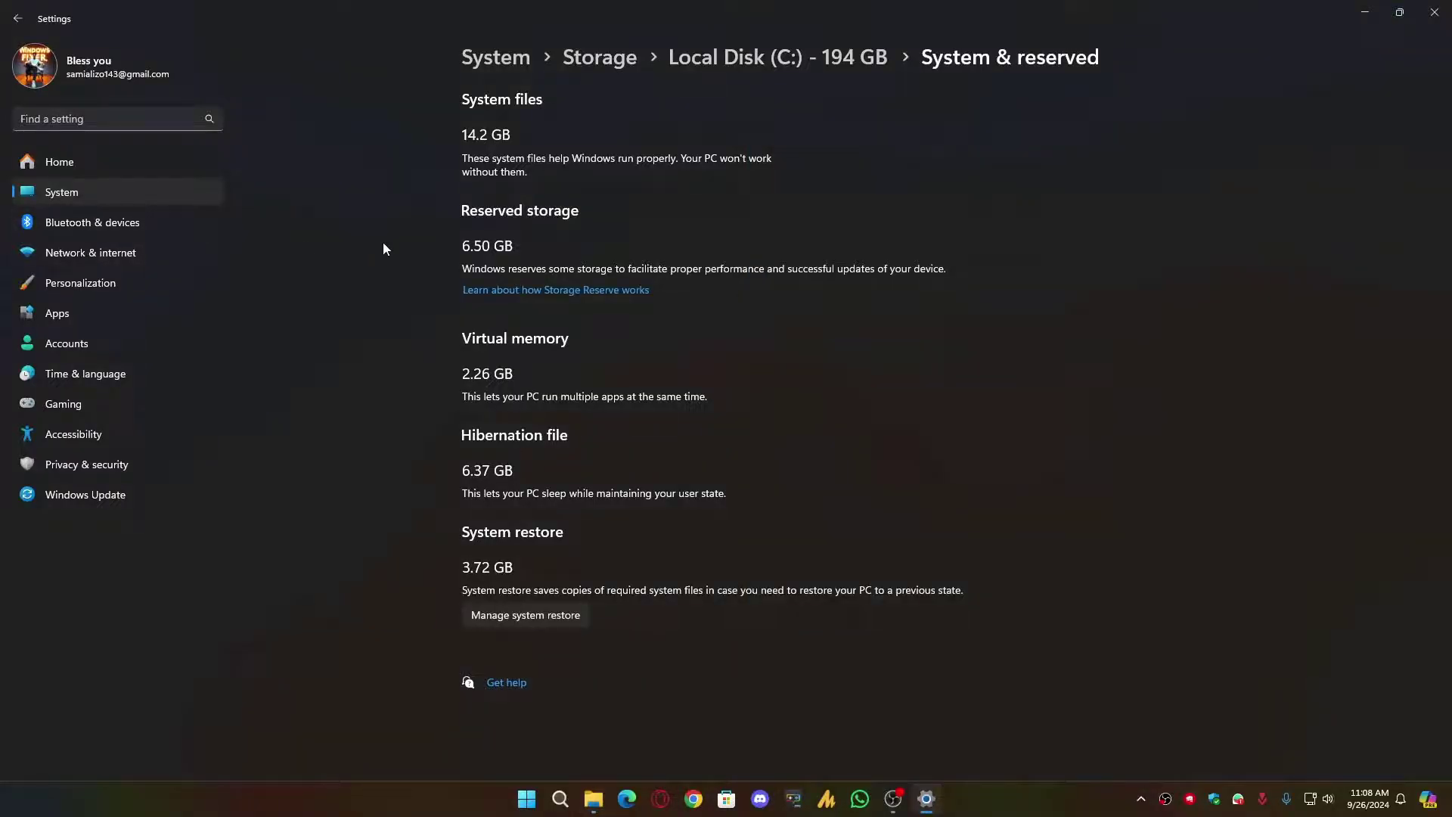
pyautogui.hotkey('alt', 'Left')
pyautogui.click(560, 261)
pyautogui.hotkey('alt', 'Left')
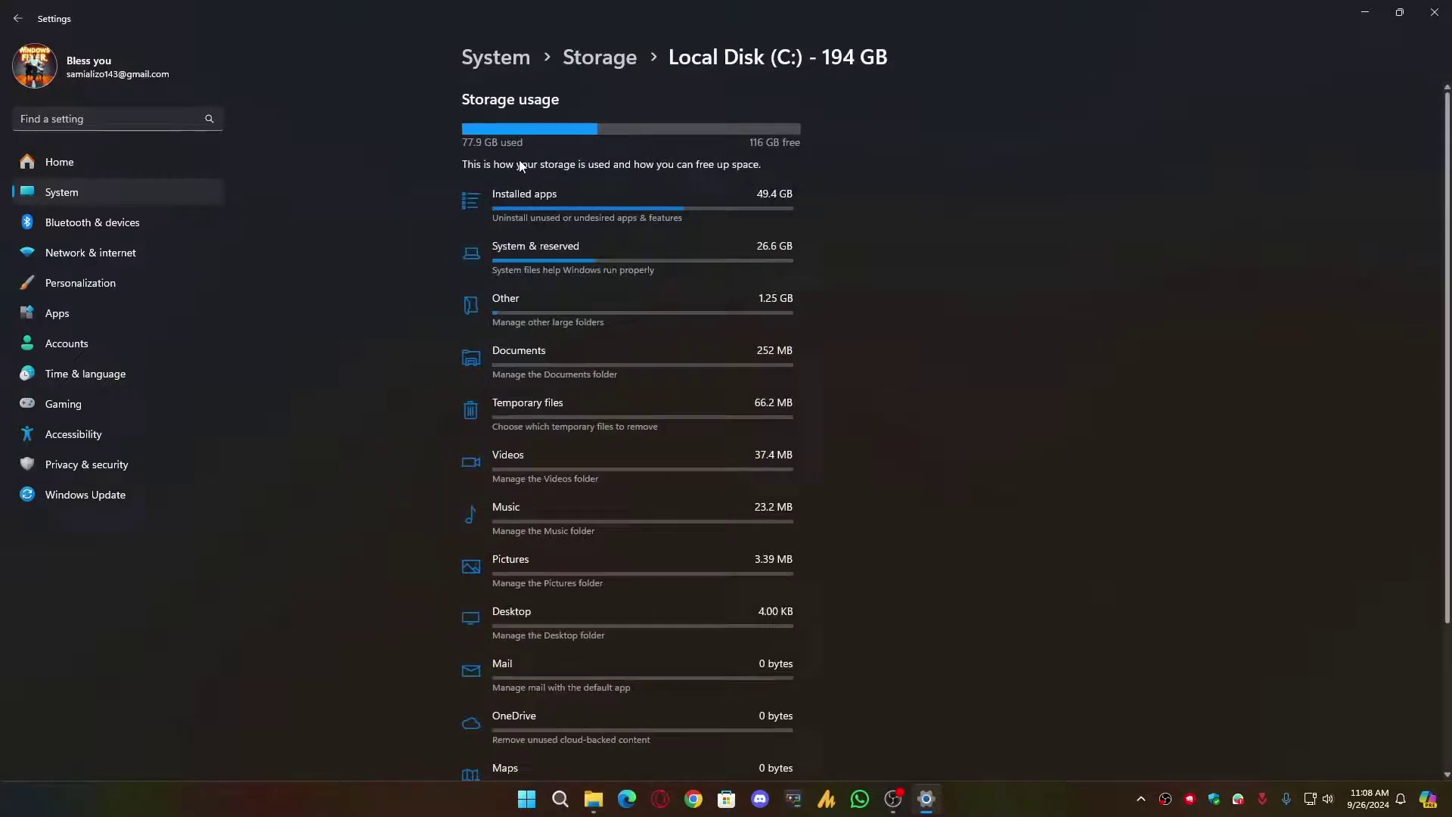
pyautogui.hotkey('alt', 'Left')
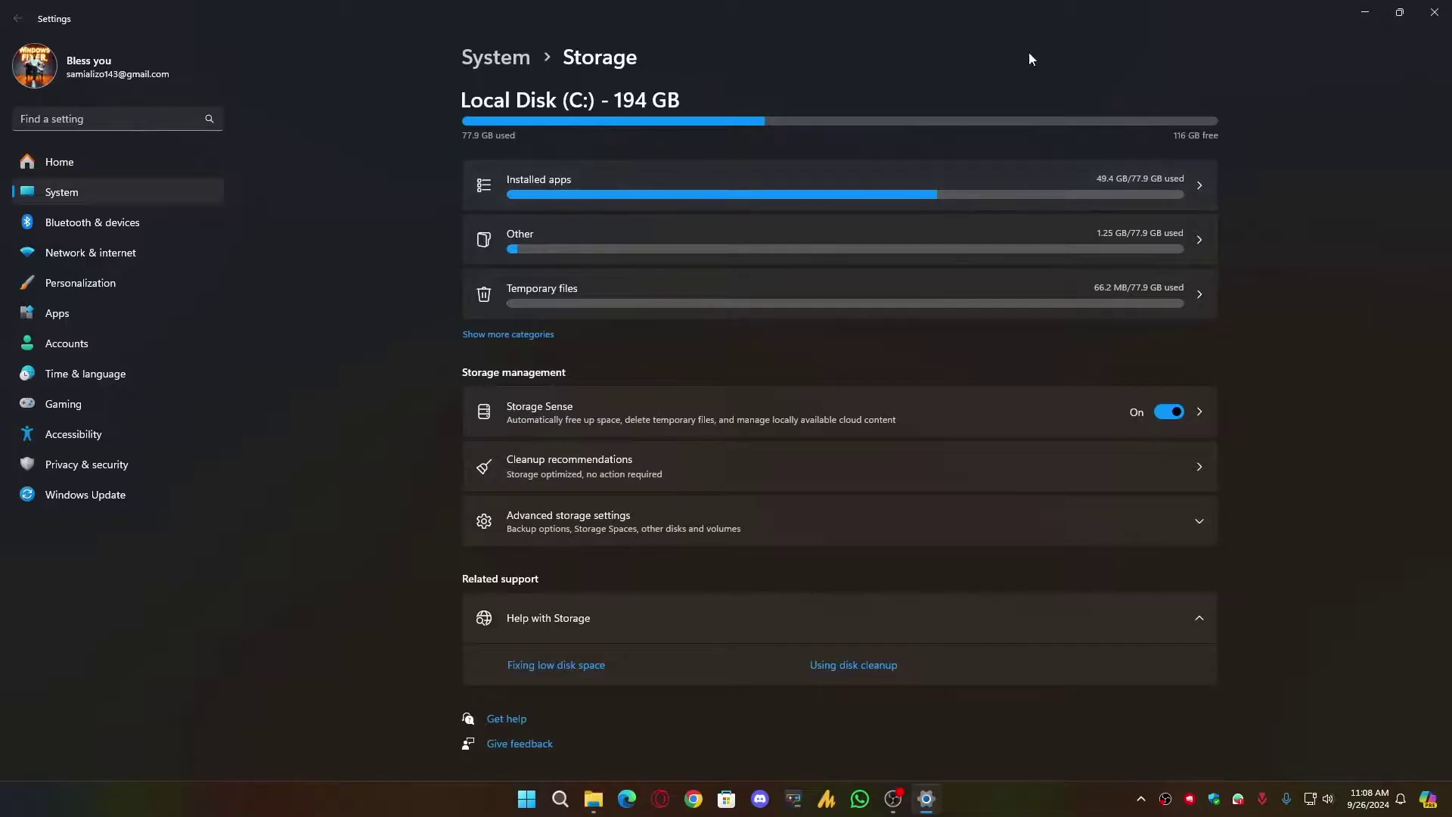
pyautogui.click(1435, 12)
pyautogui.moveTo(1219, 106); pyautogui.dragTo(1352, 184)
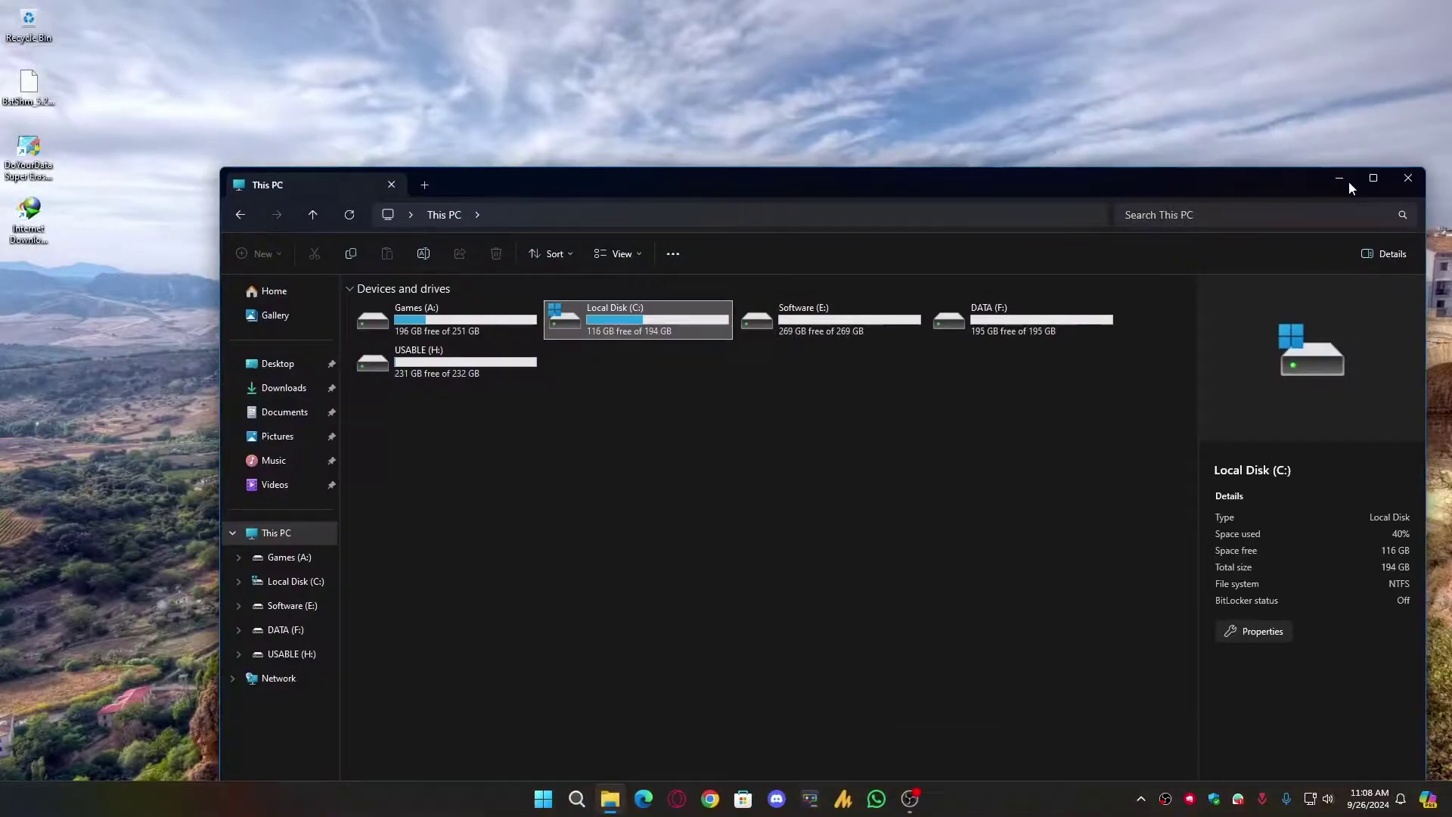
pyautogui.click(1407, 181)
# - Reopen Storage settings to System & reserved, now without a hibernation file and 14.1 GB system files
pyautogui.press('super')
pyautogui.write('storage settings')
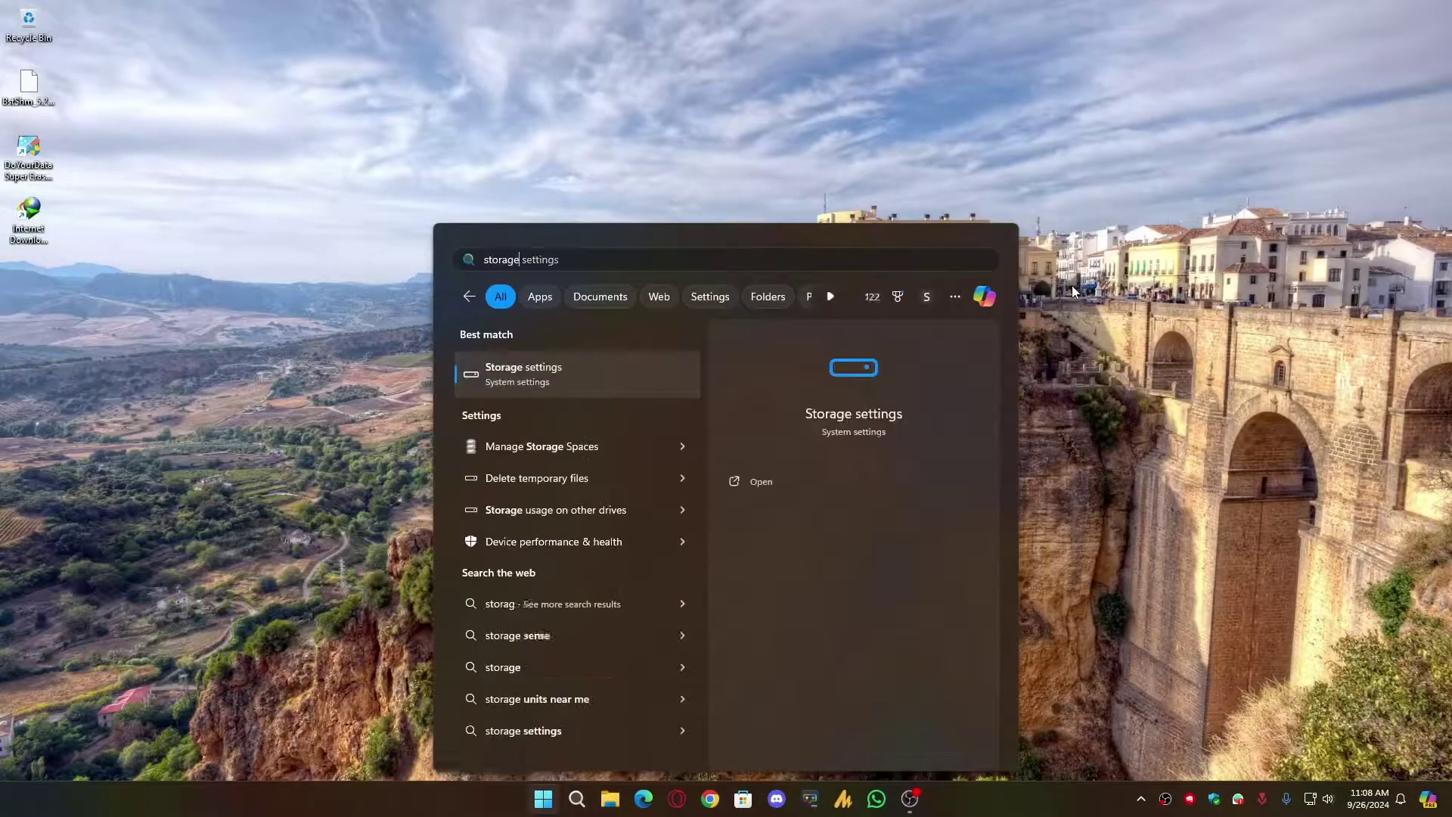
pyautogui.press('Return')
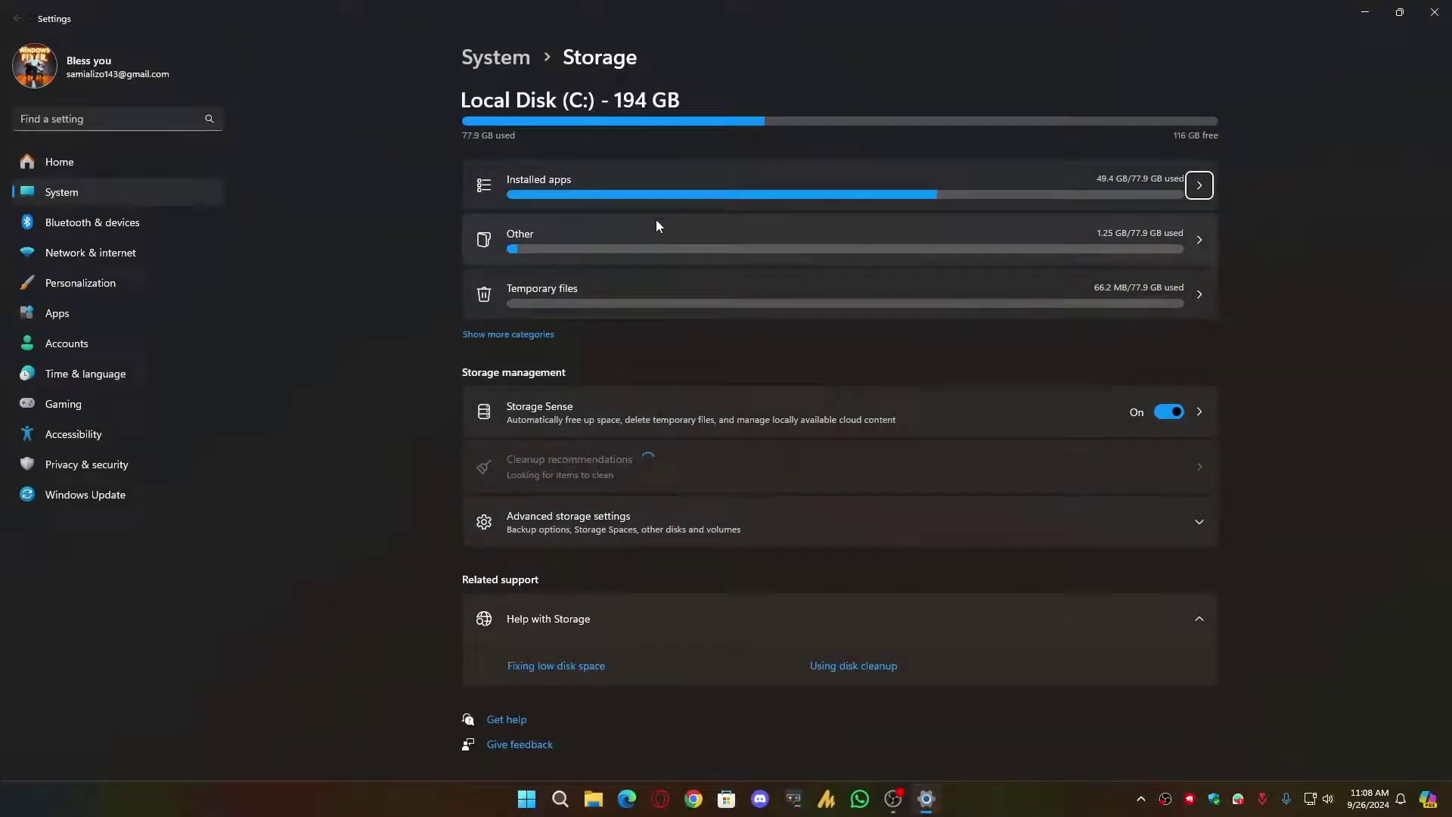
pyautogui.click(505, 335)
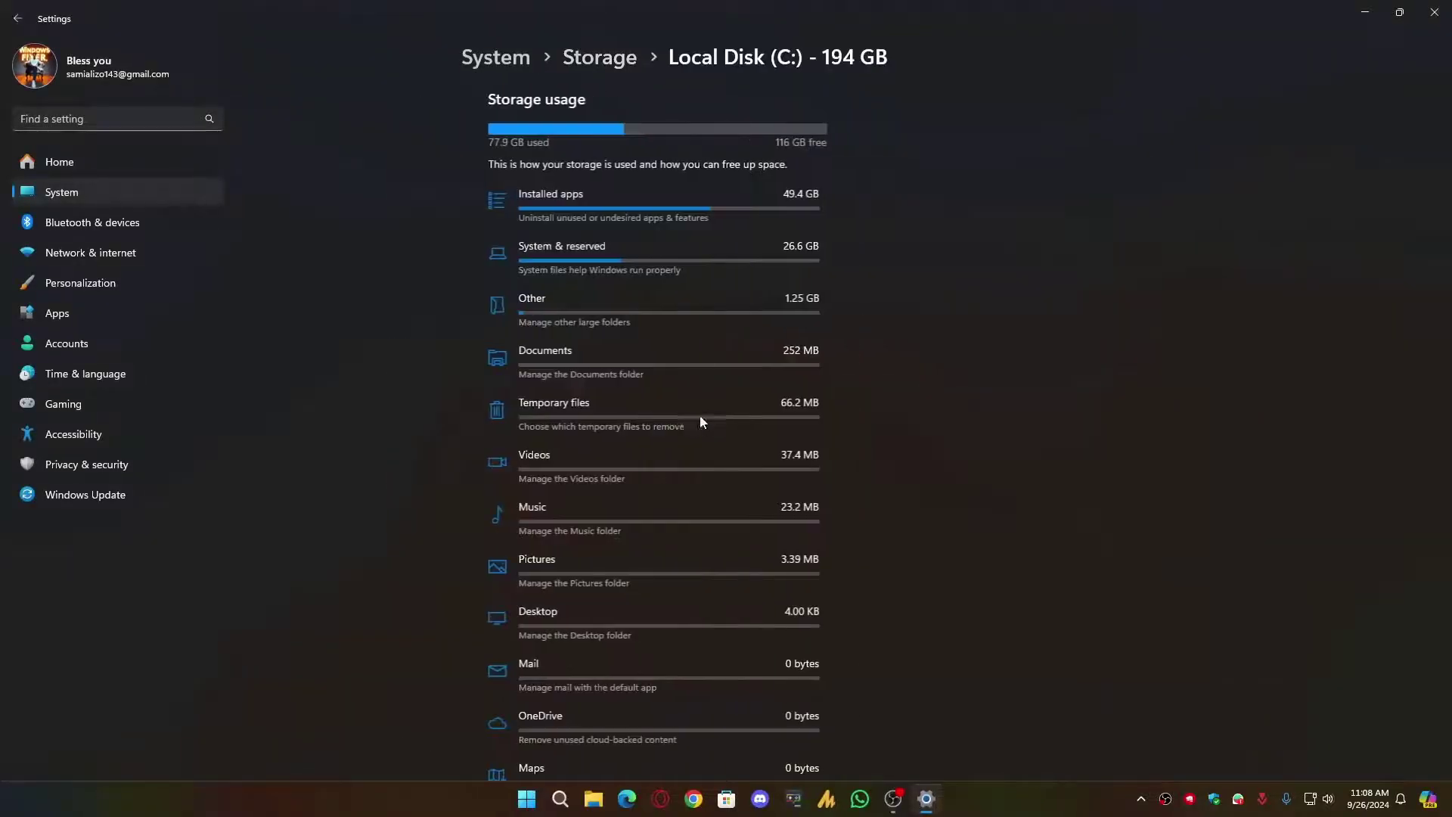
pyautogui.click(556, 259)
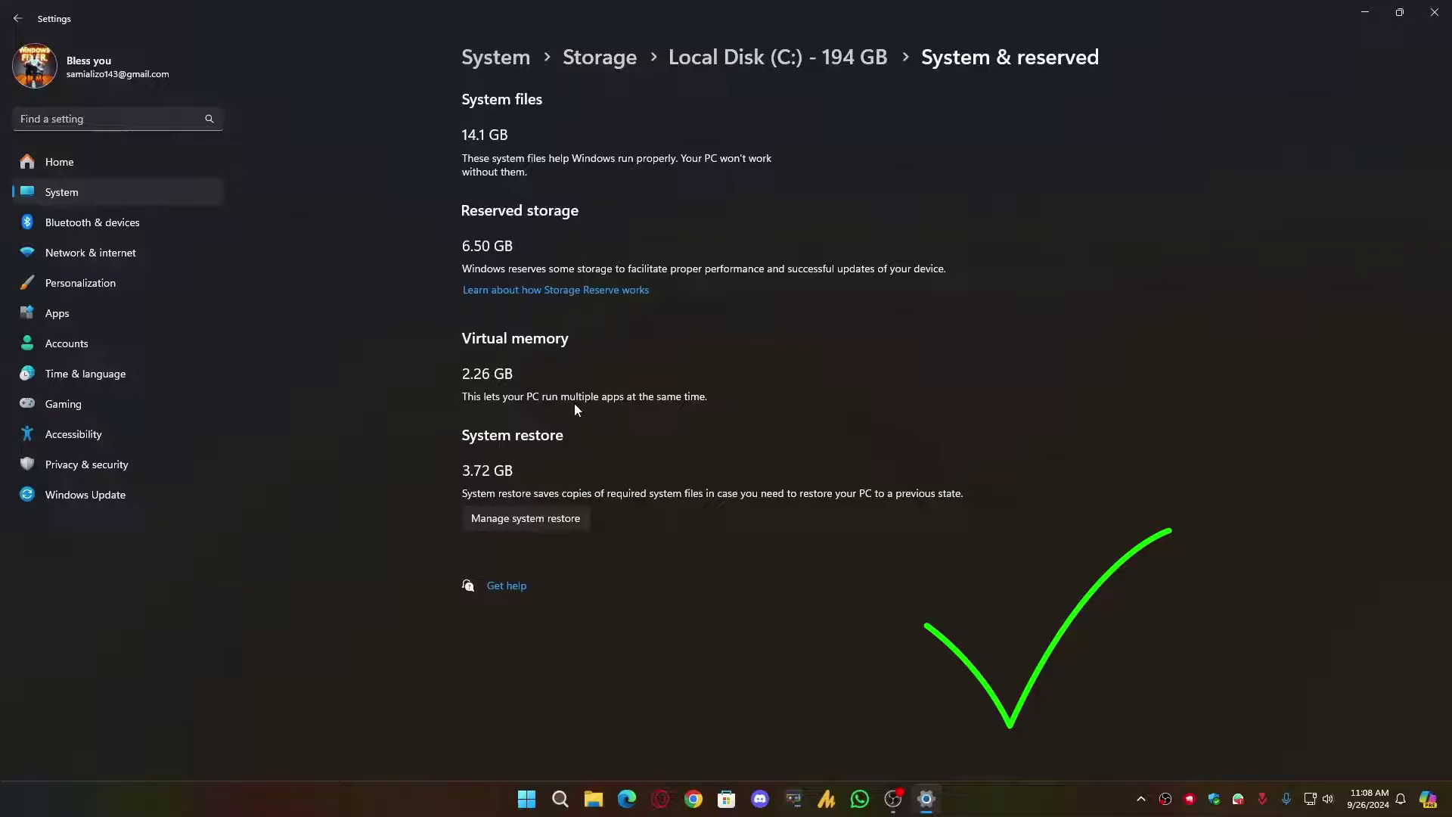
# - Launch Internet Download Manager and open Options on the Save to page
pyautogui.click(1435, 12)
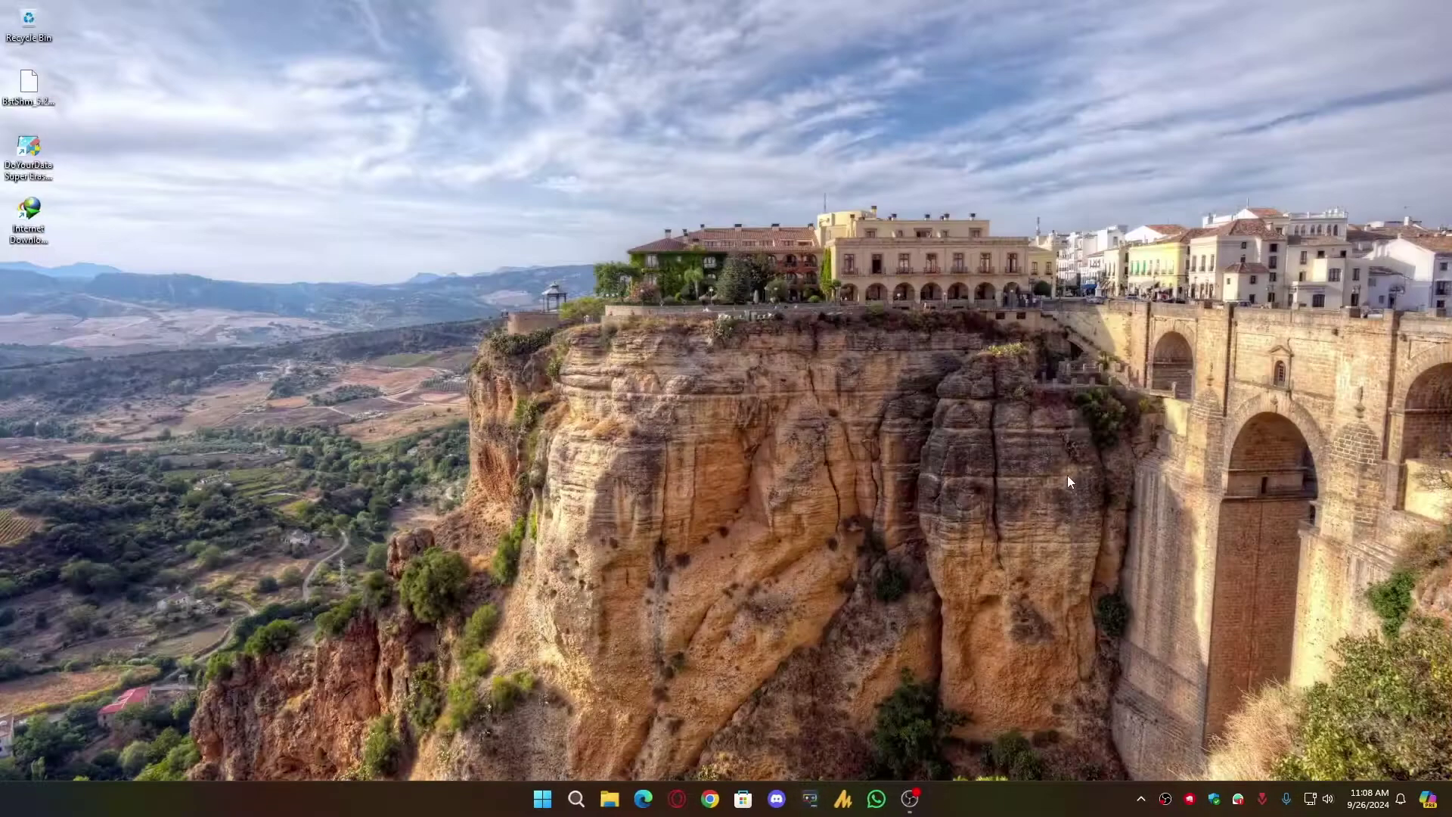
pyautogui.doubleClick(25, 225)
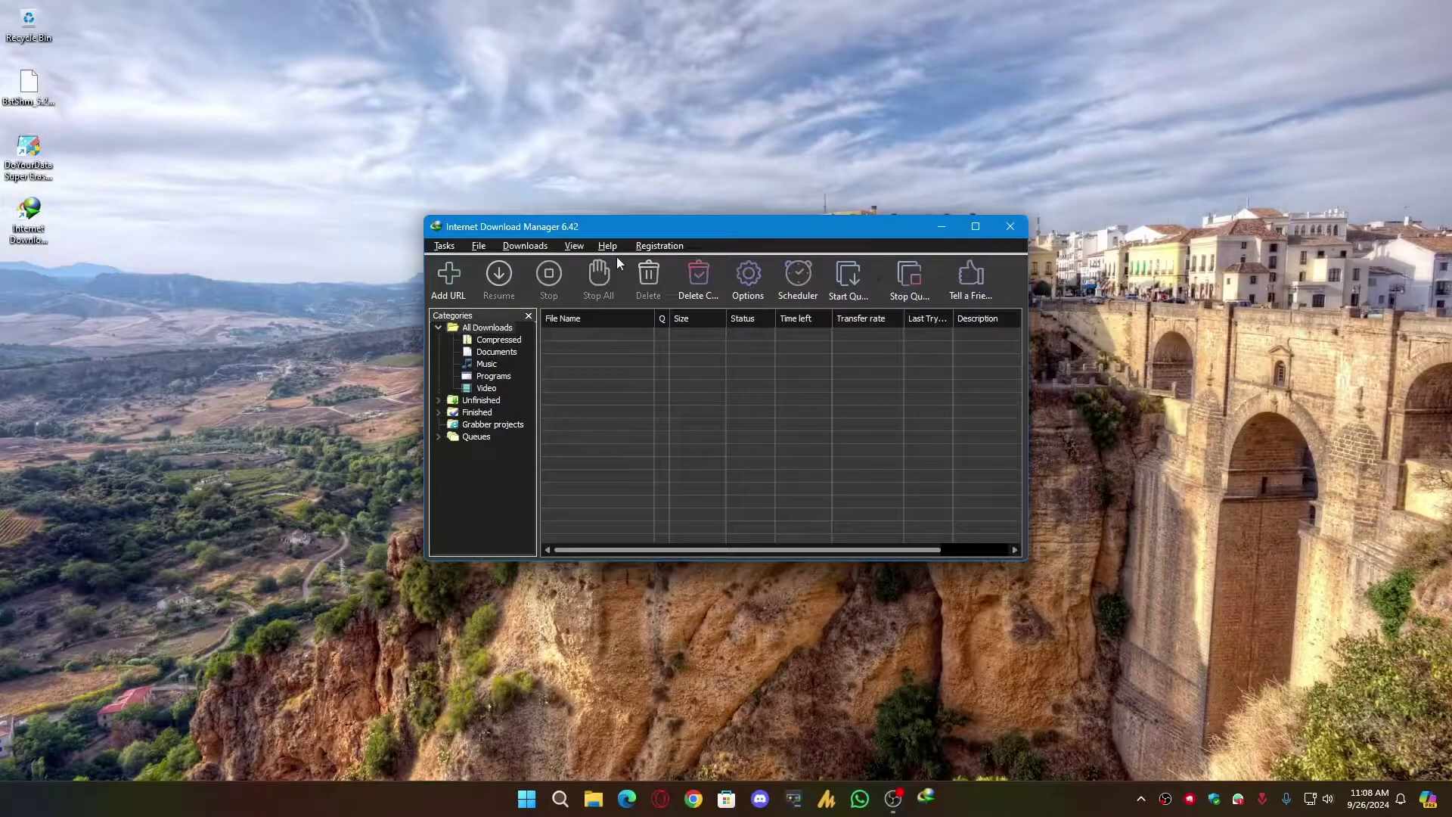
pyautogui.moveTo(636, 236); pyautogui.dragTo(688, 236)
pyautogui.click(581, 251)
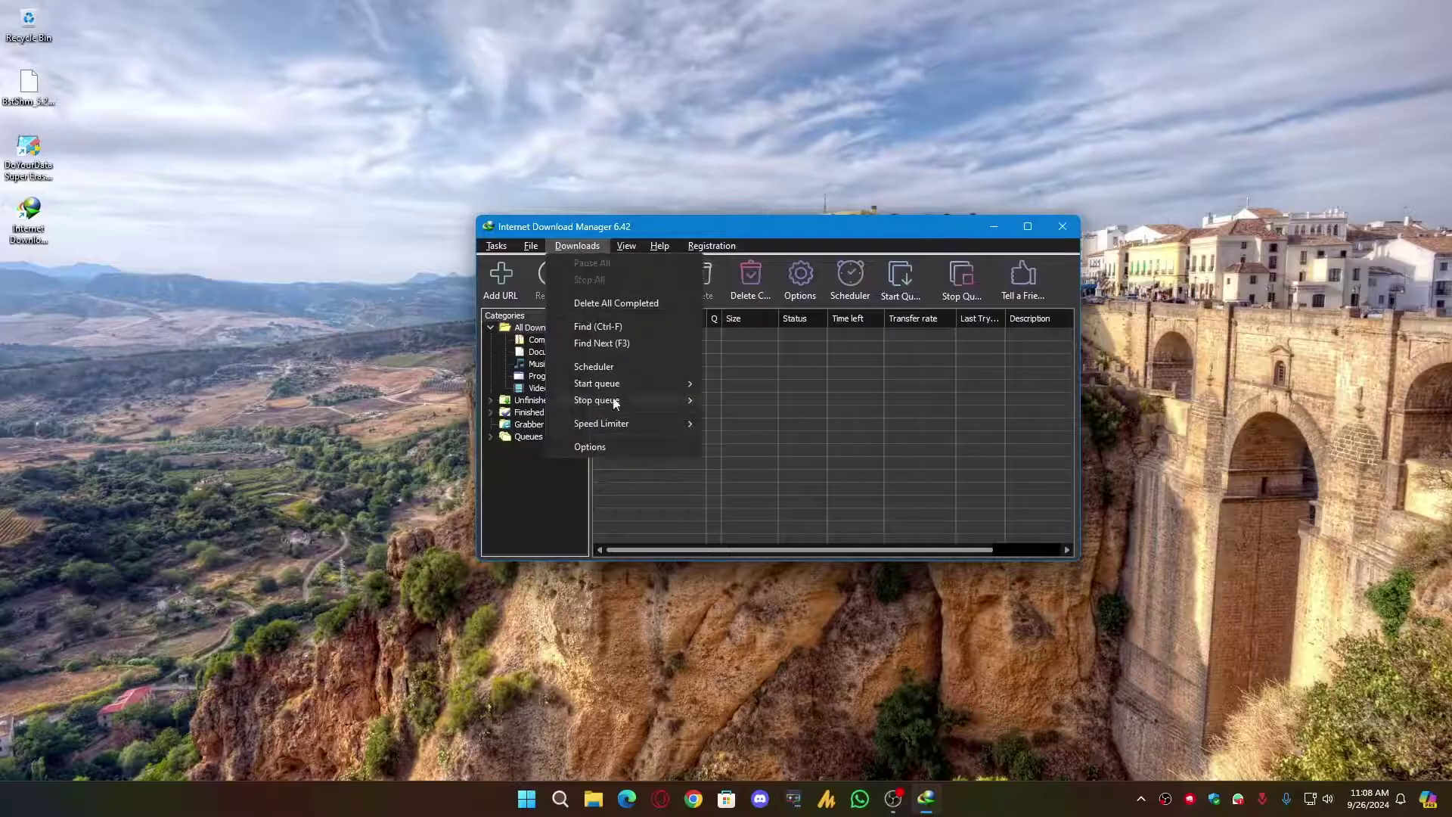
pyautogui.click(591, 447)
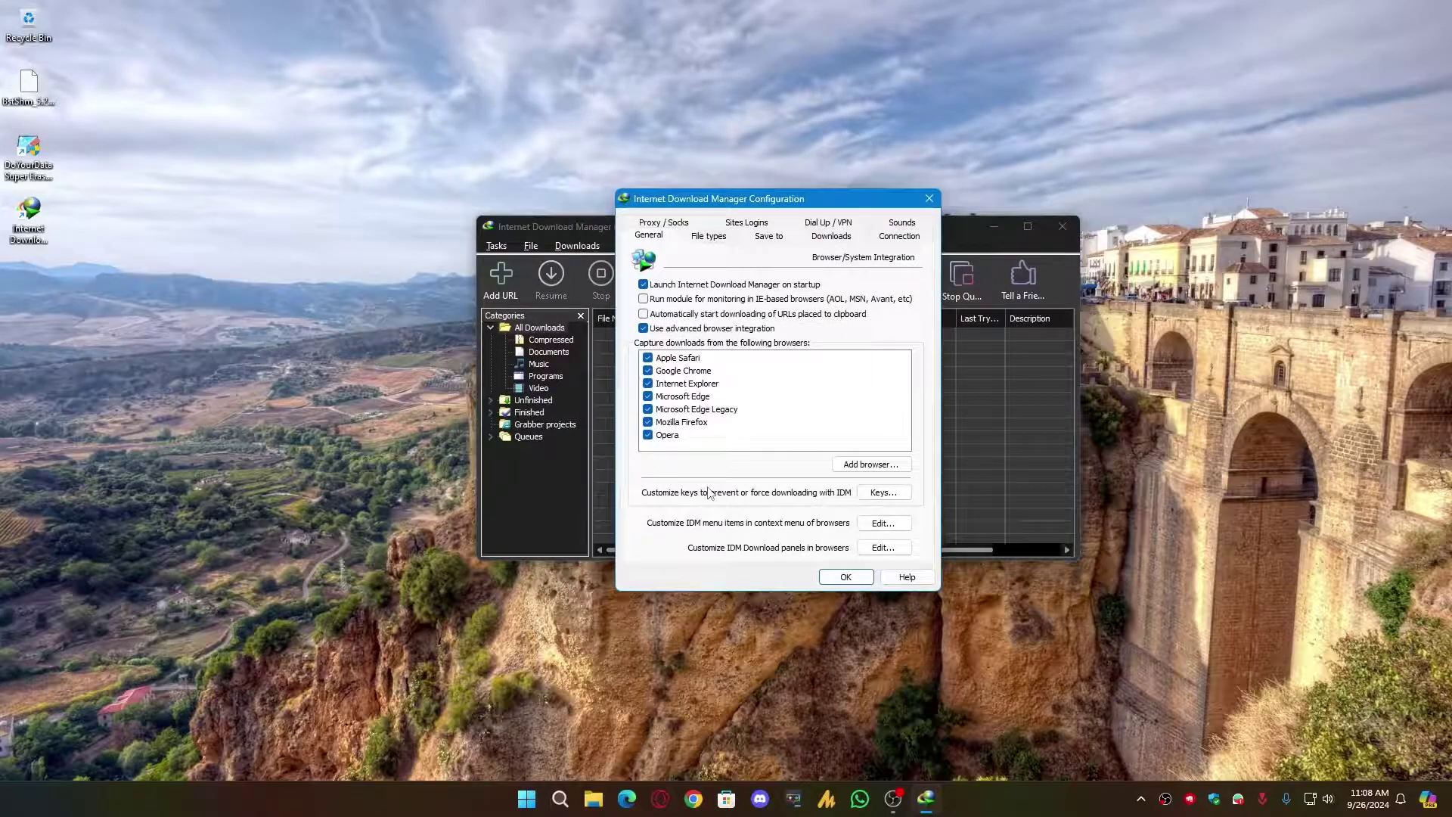
pyautogui.click(769, 236)
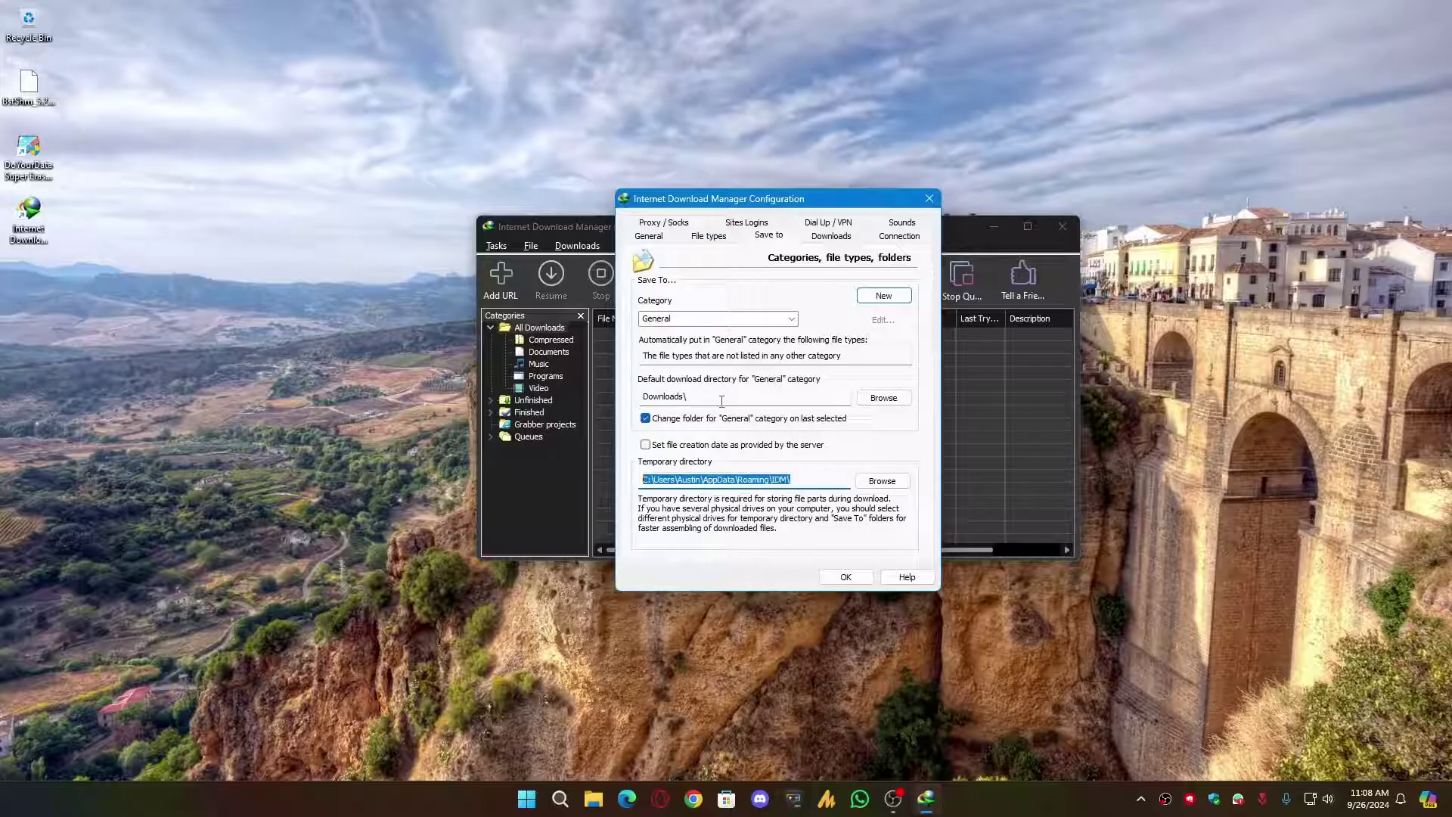
# - Browse for a new temporary directory location on the DATA (F:) drive
pyautogui.moveTo(708, 396); pyautogui.dragTo(599, 407)
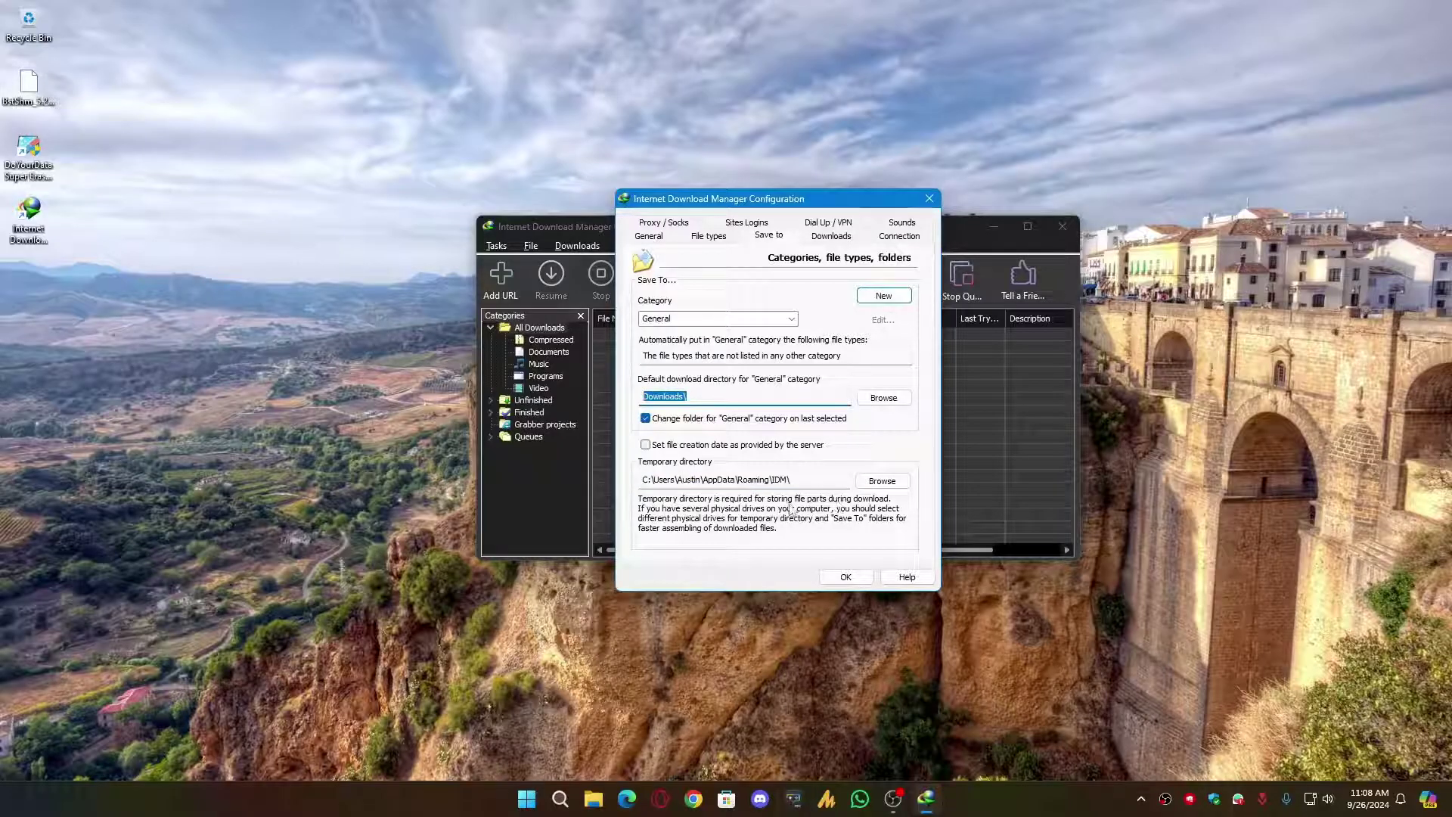
pyautogui.moveTo(802, 478); pyautogui.dragTo(599, 488)
pyautogui.click(869, 482)
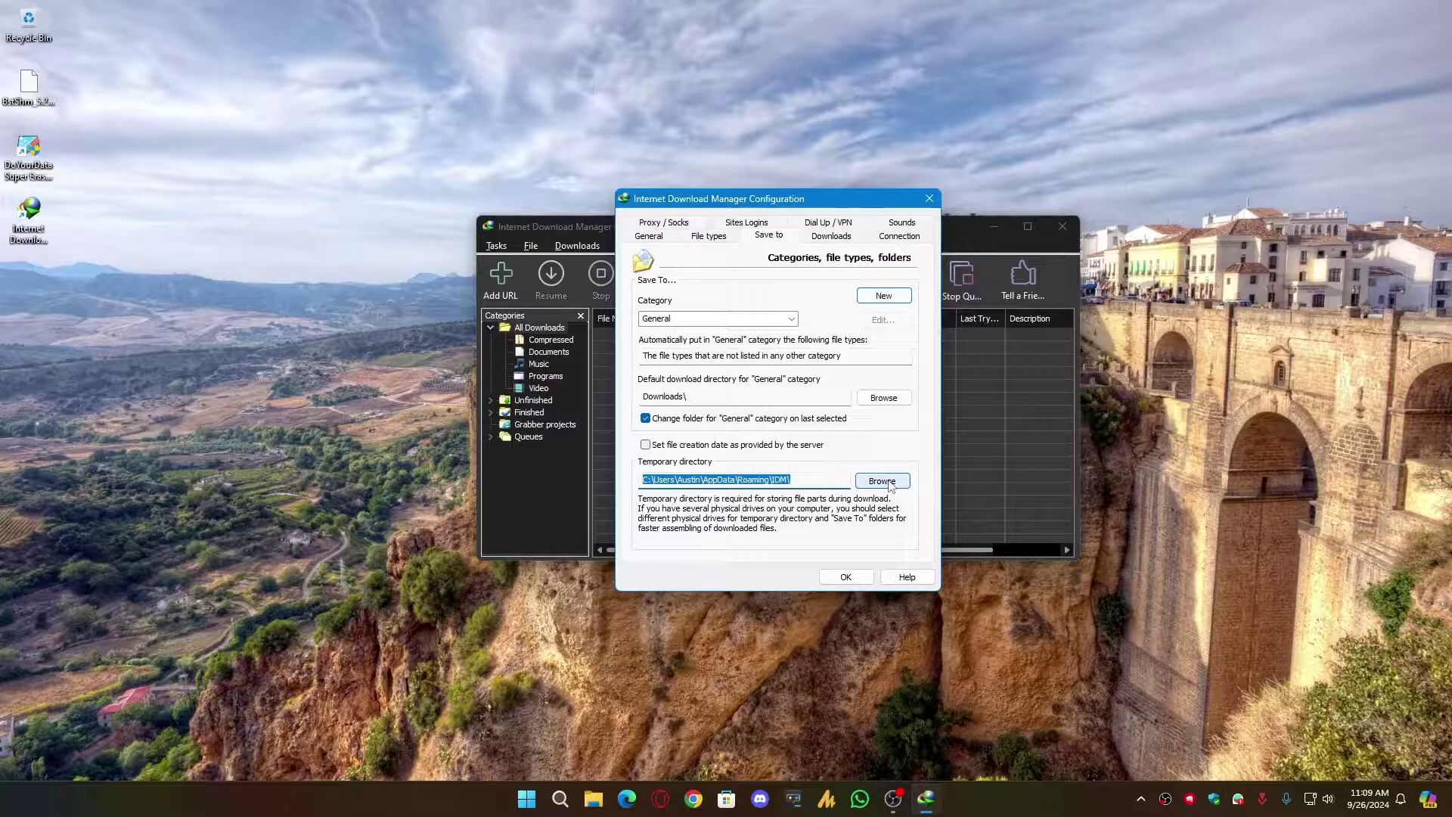
pyautogui.scroll(-3, 588, 569)
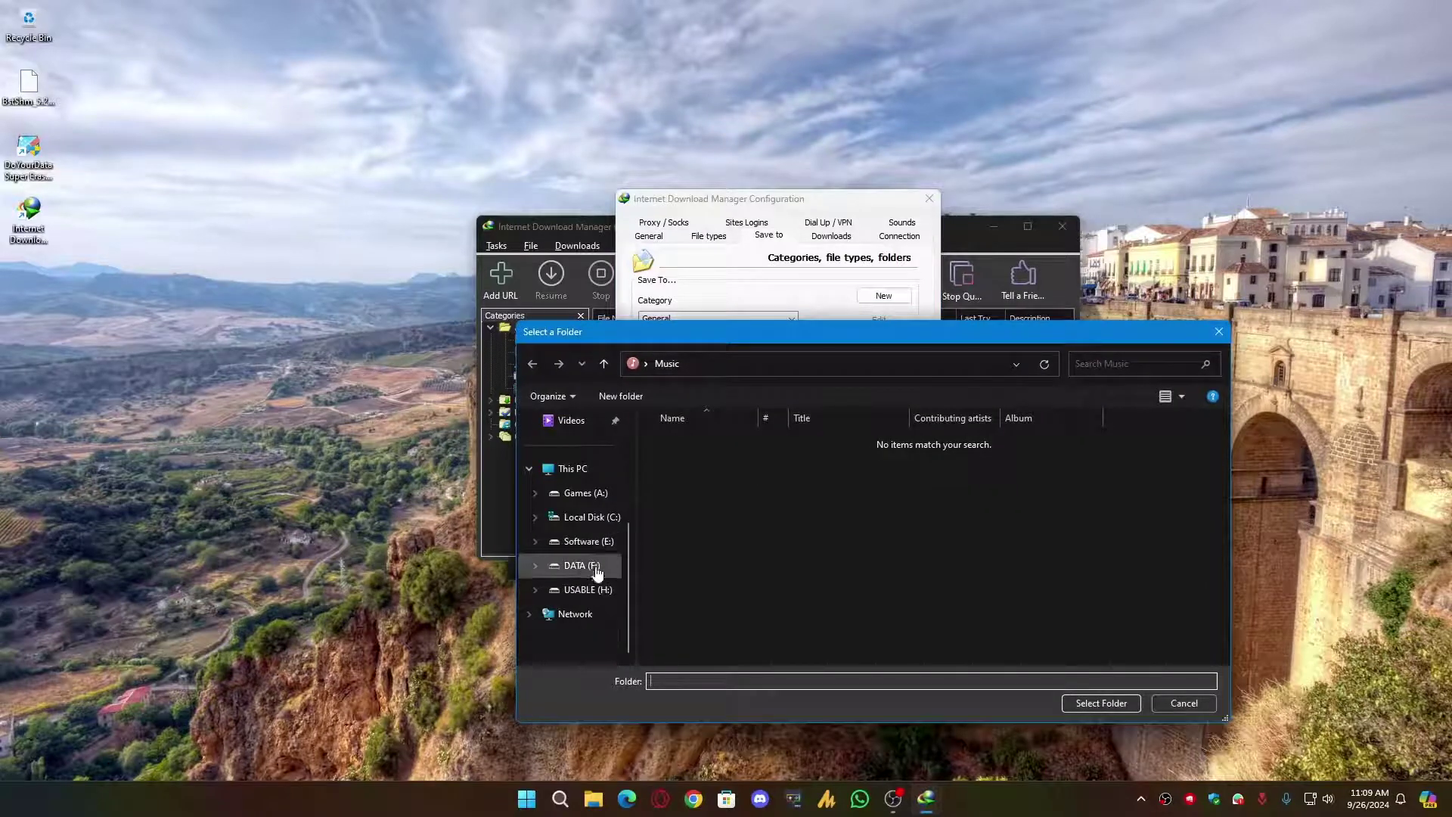
pyautogui.click(587, 568)
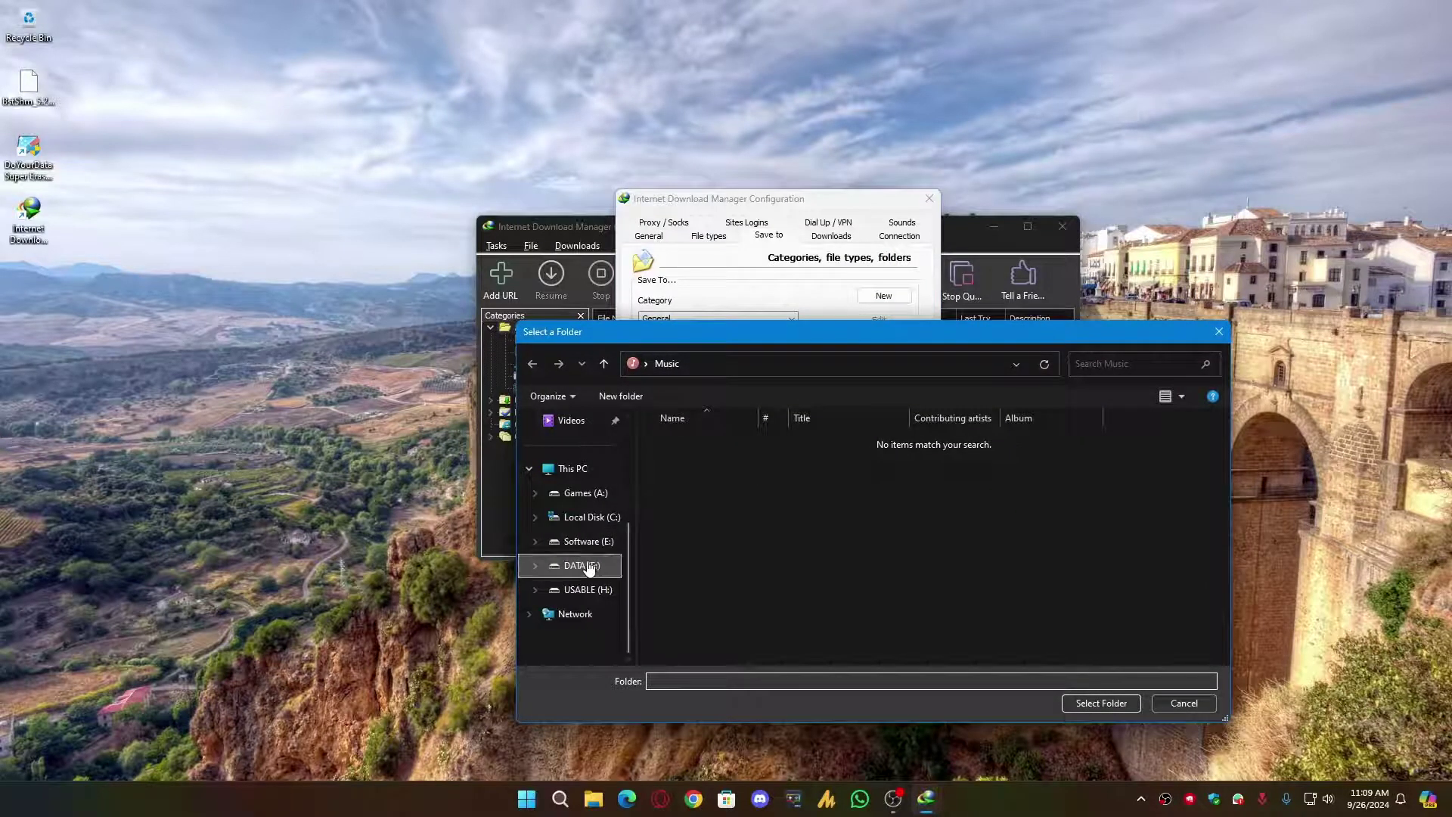
# - Create an 'IDM temp' folder on F:, set it as the temporary directory, and close IDM
pyautogui.rightClick(767, 496)
pyautogui.moveTo(880, 638)
pyautogui.click(955, 640)
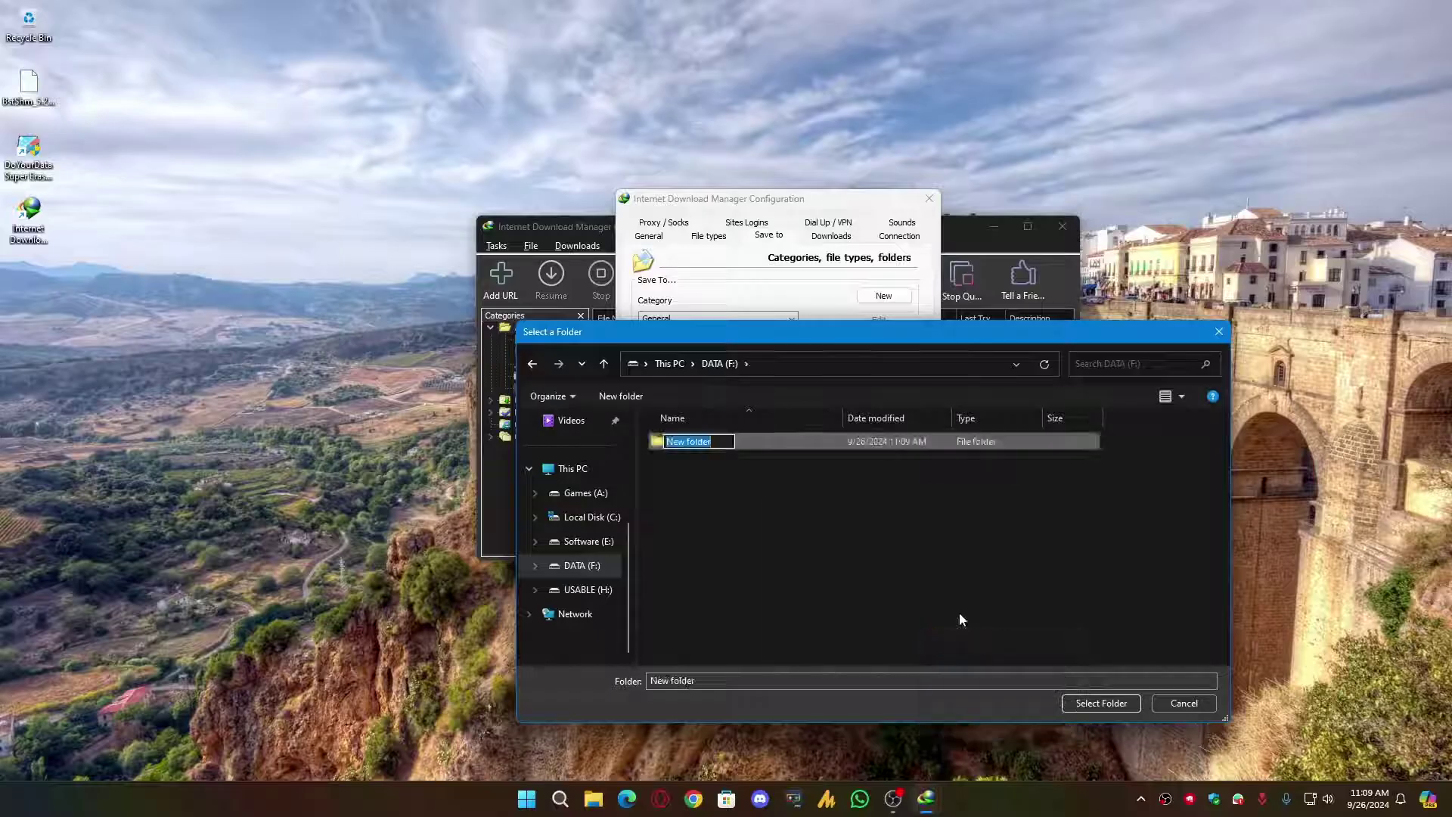
pyautogui.write('IDM temp')
pyautogui.press('Return')
pyautogui.click(1102, 702)
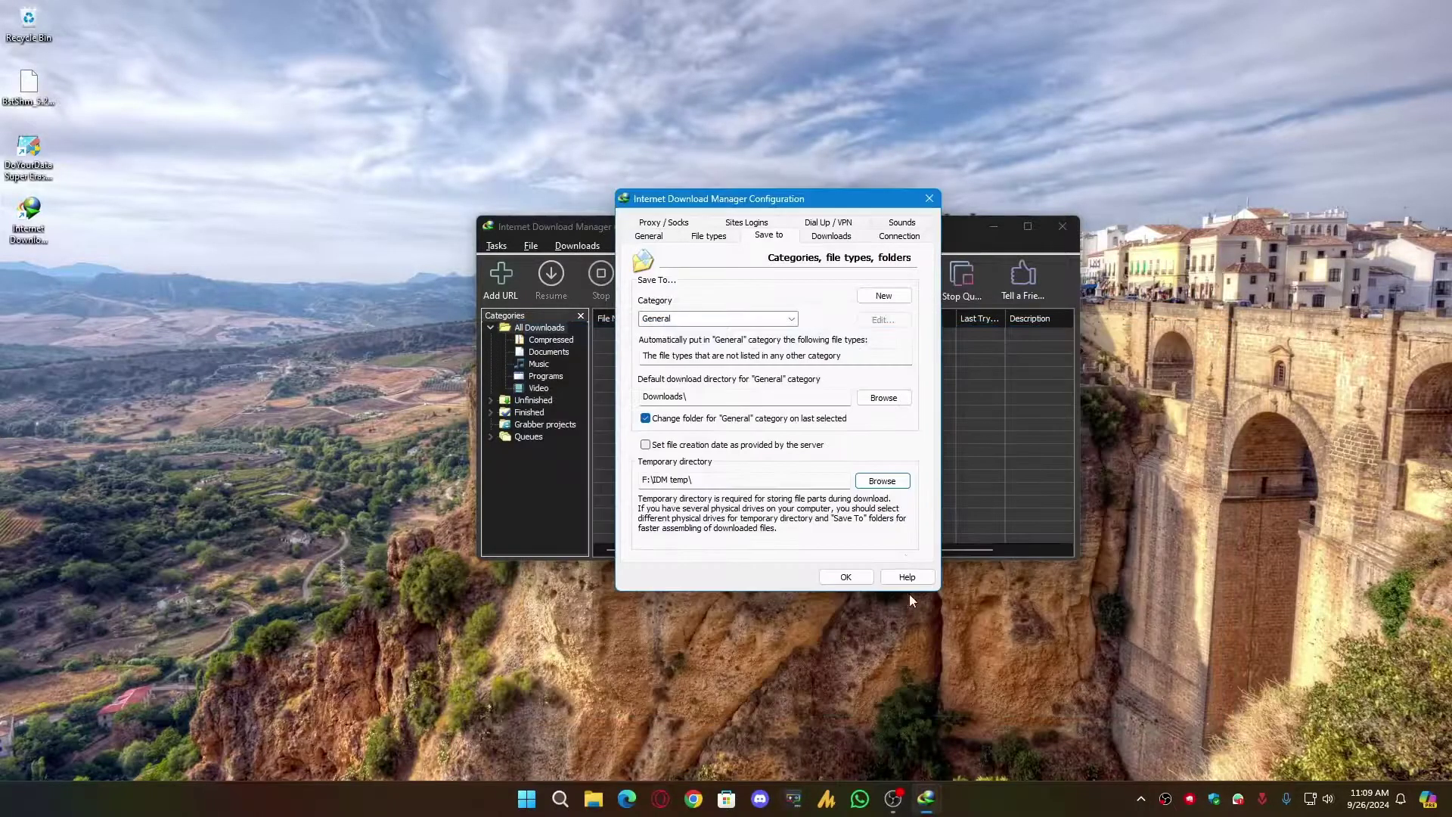
pyautogui.click(862, 578)
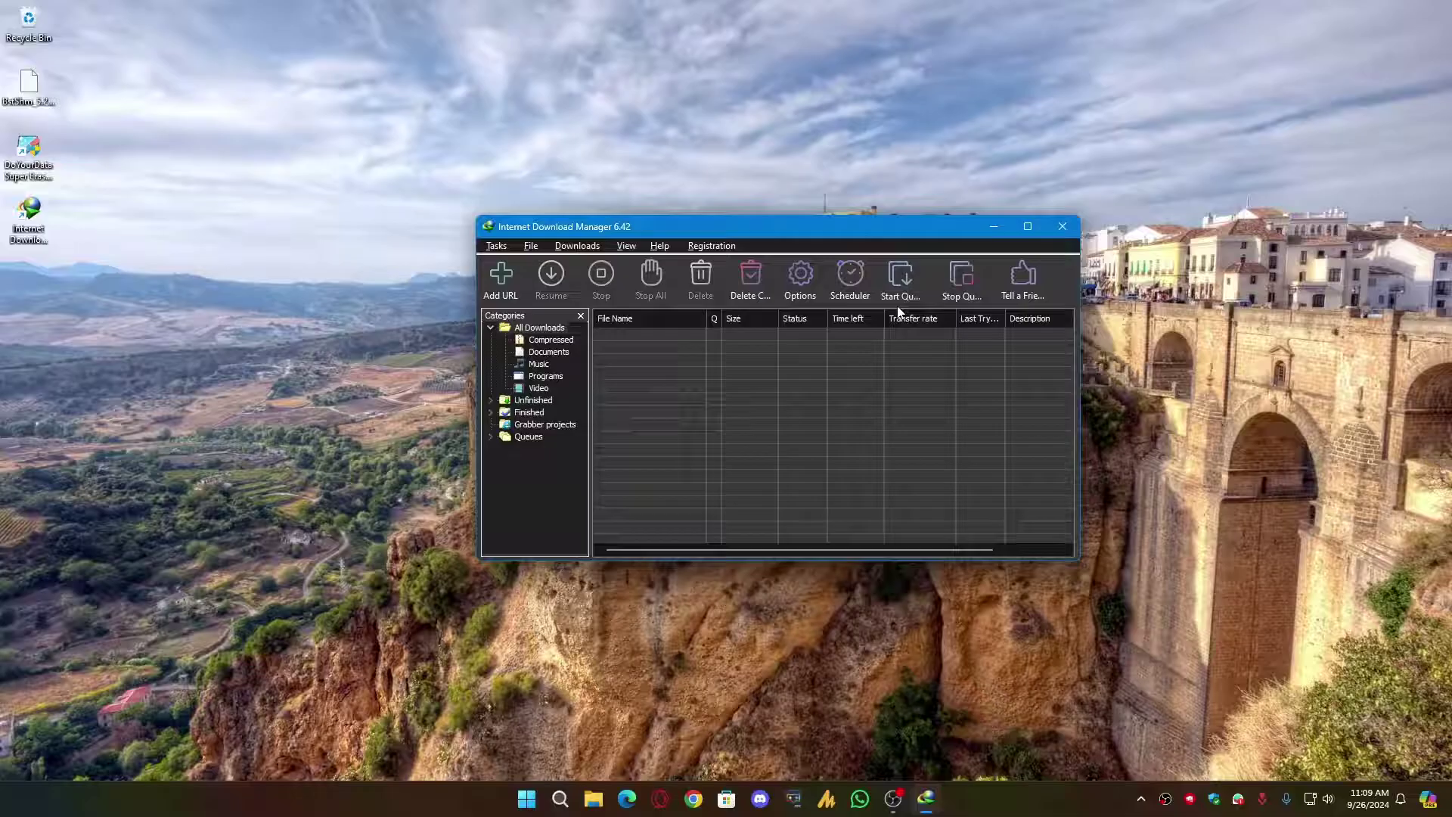
pyautogui.click(1062, 226)
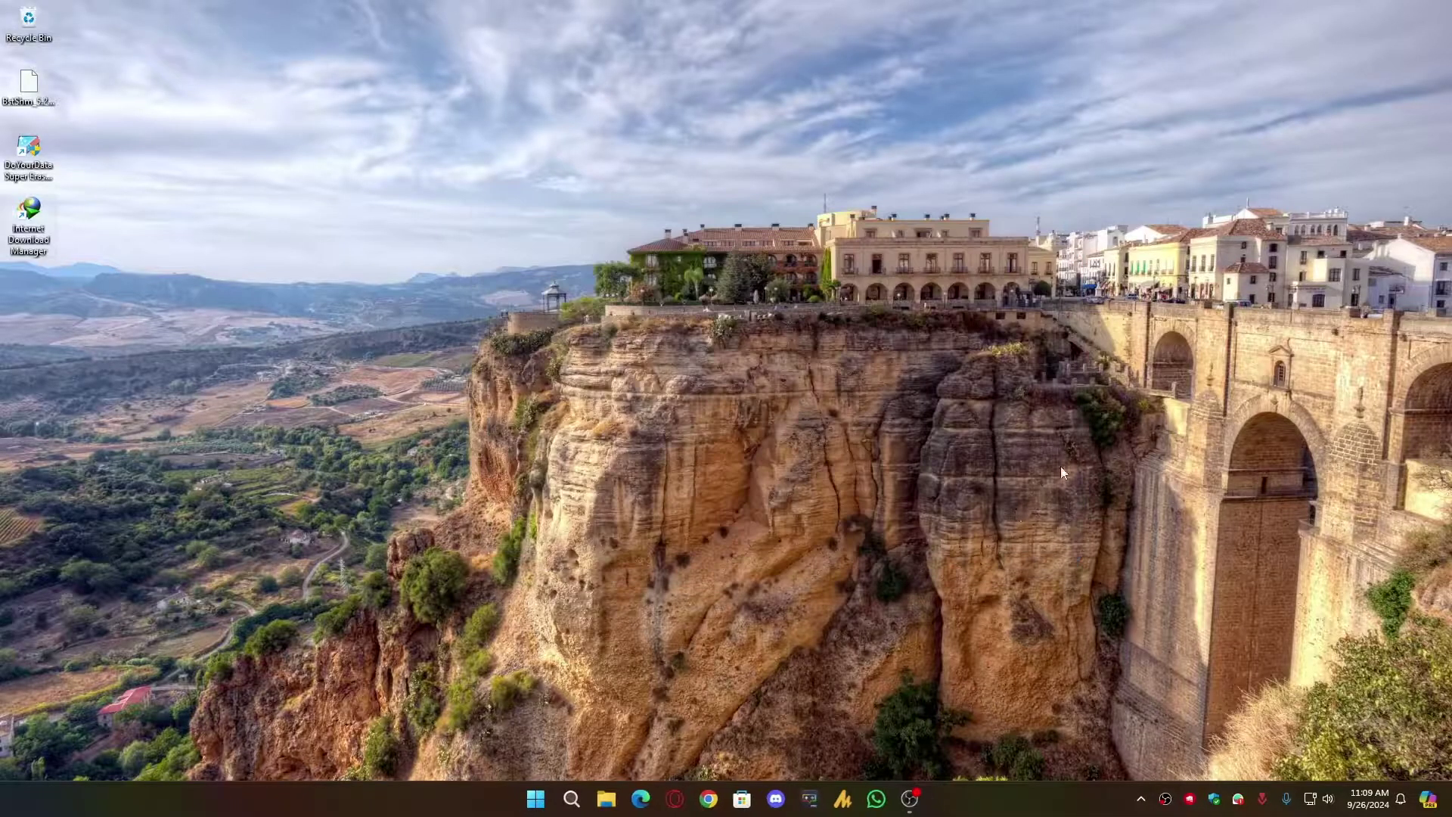